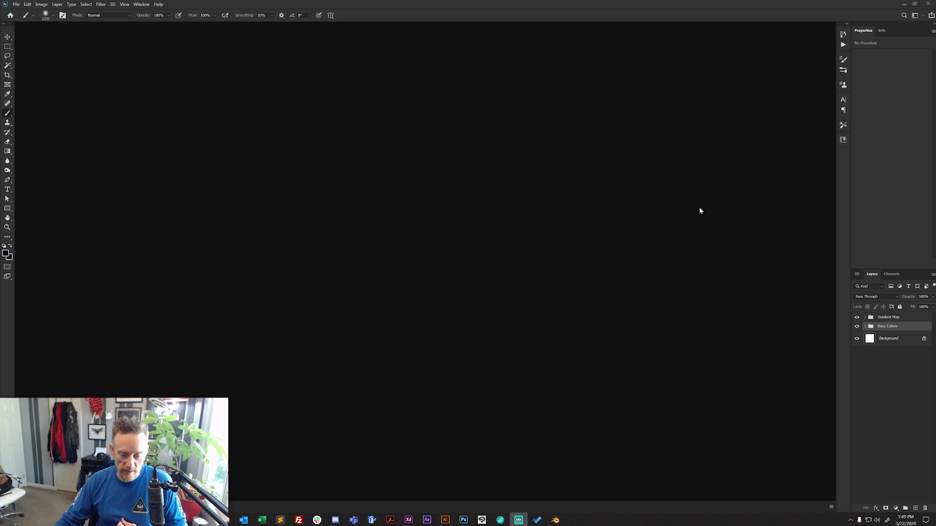
# - Bring the finished experiment-1.psd example forward from the taskbar preview
pyautogui.moveTo(463, 521)
pyautogui.click(471, 491)
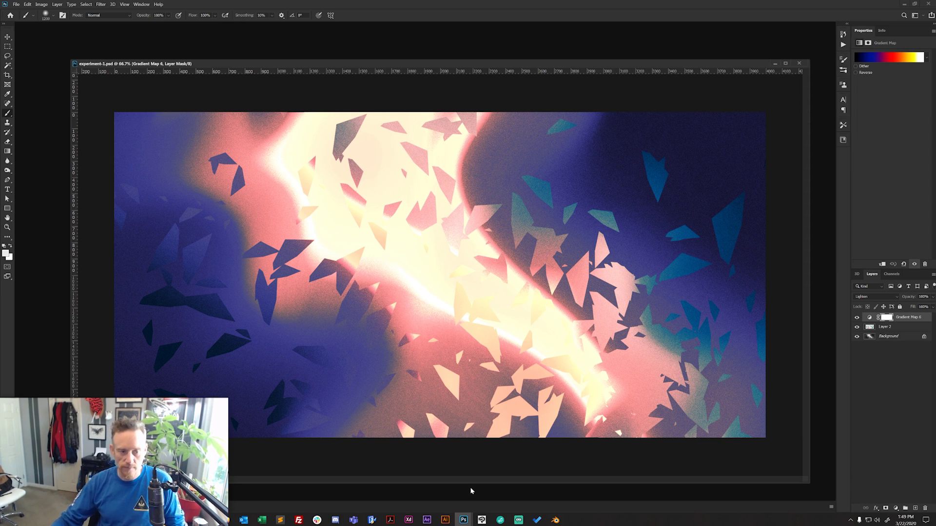
# - Minimize experiment-1.psd and open gradient-swatches.psd from the taskbar
pyautogui.click(775, 64)
pyautogui.moveTo(467, 520)
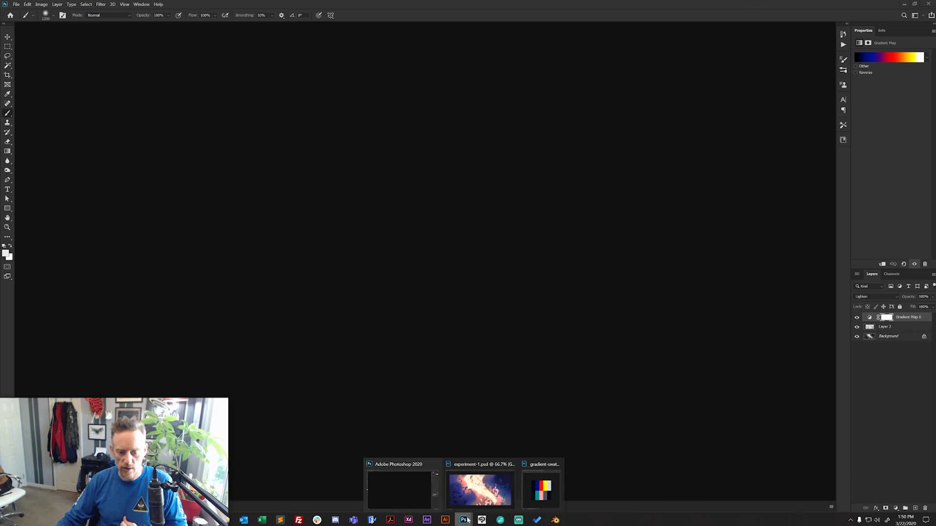
pyautogui.click(542, 494)
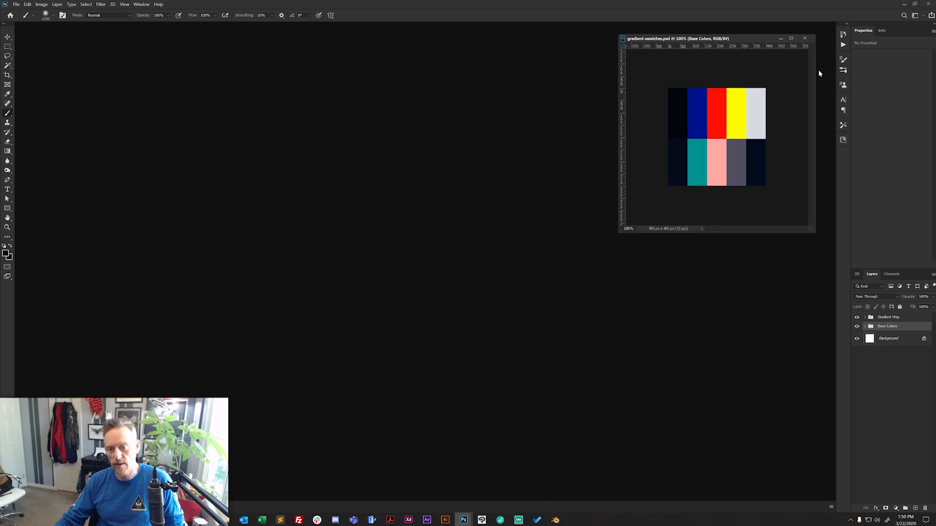
# - Move the swatches window to the upper right and shrink it
pyautogui.moveTo(742, 39); pyautogui.dragTo(629, 56)
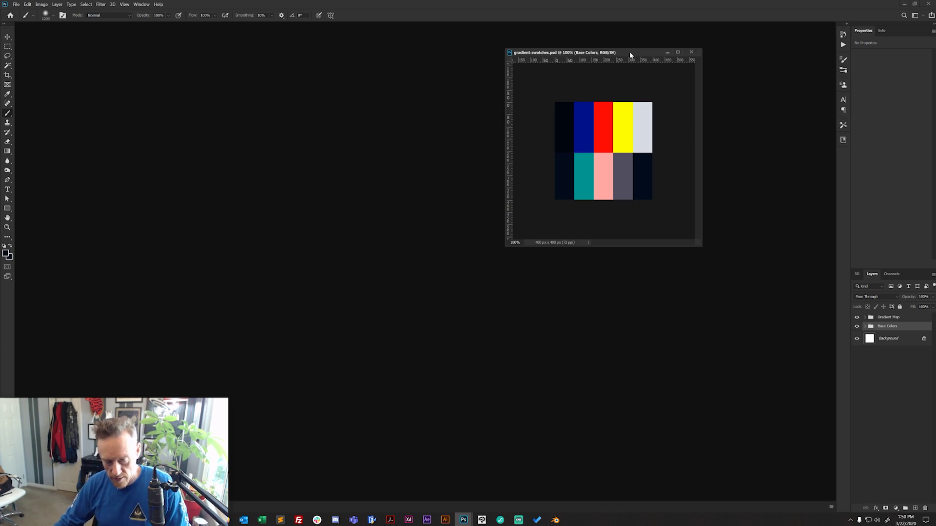
pyautogui.moveTo(630, 52); pyautogui.dragTo(745, 36)
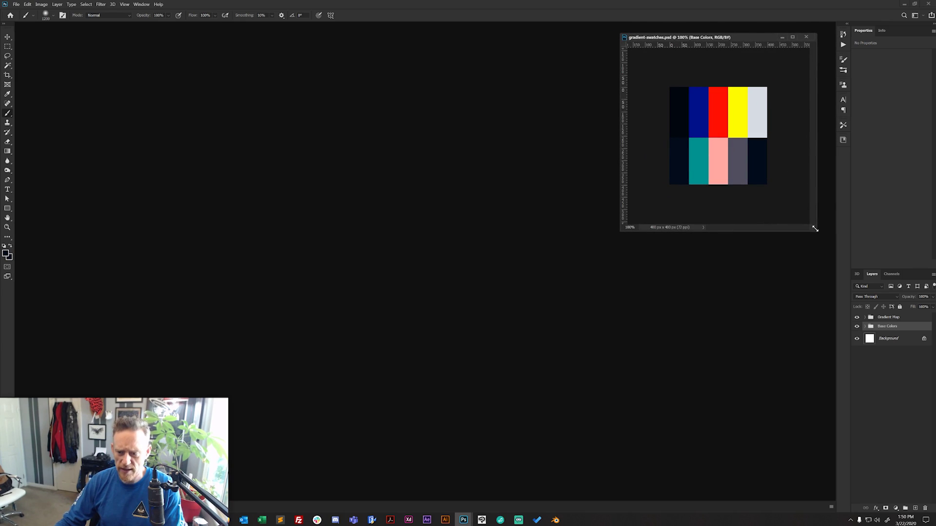
pyautogui.moveTo(815, 229); pyautogui.dragTo(773, 183)
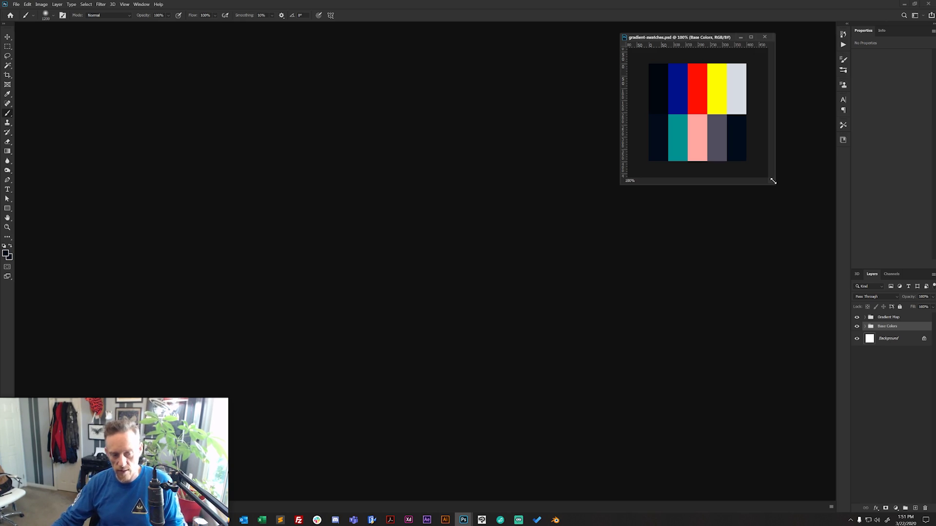
# - Create a new white 3000 × 2000 px document at 72 ppi
pyautogui.click(16, 4)
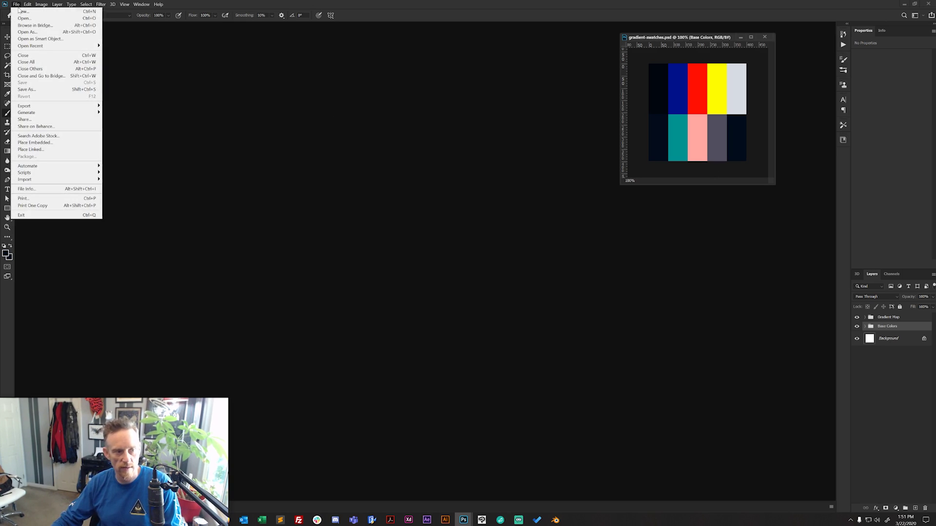
pyautogui.click(19, 11)
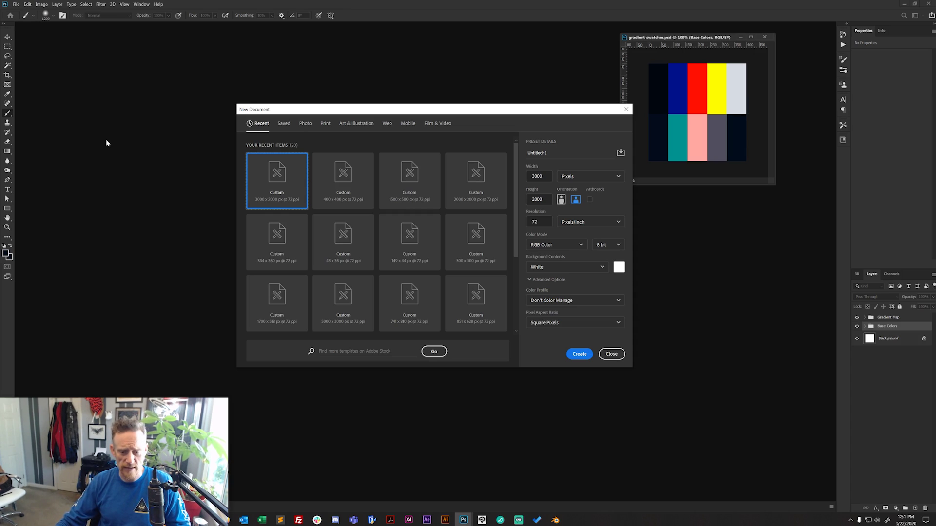
pyautogui.click(580, 355)
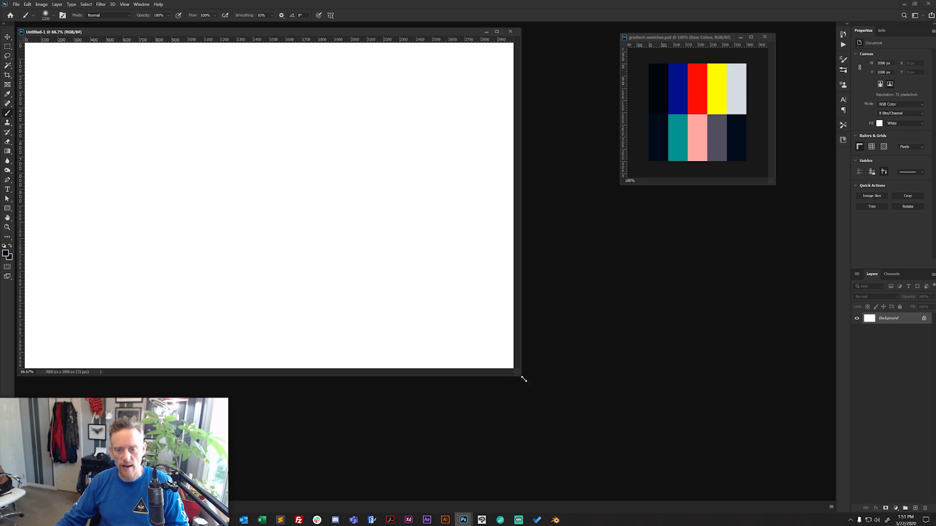
# - Enlarge the Untitled-1 window and arrange it beside the swatches window
pyautogui.moveTo(522, 376); pyautogui.dragTo(595, 425)
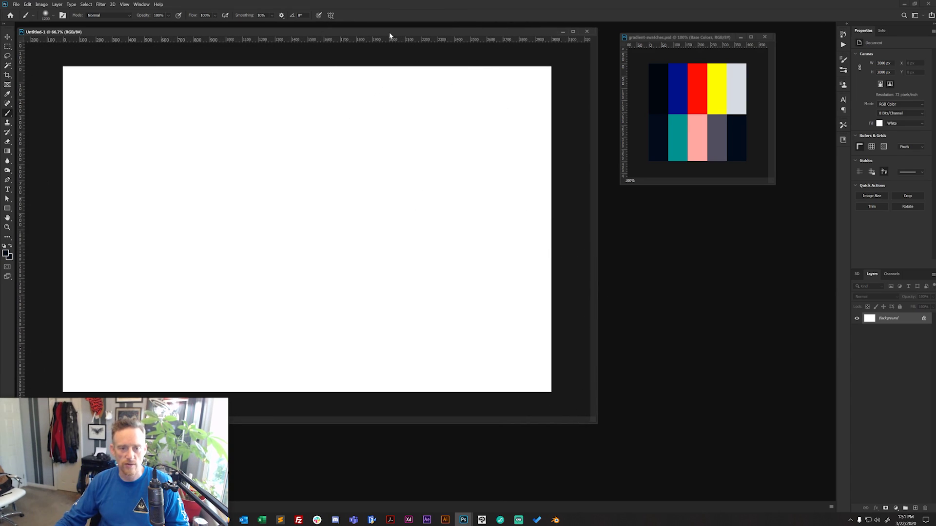
pyautogui.moveTo(389, 31); pyautogui.dragTo(403, 51)
pyautogui.moveTo(725, 39); pyautogui.dragTo(766, 49)
pyautogui.moveTo(518, 53); pyautogui.dragTo(543, 54)
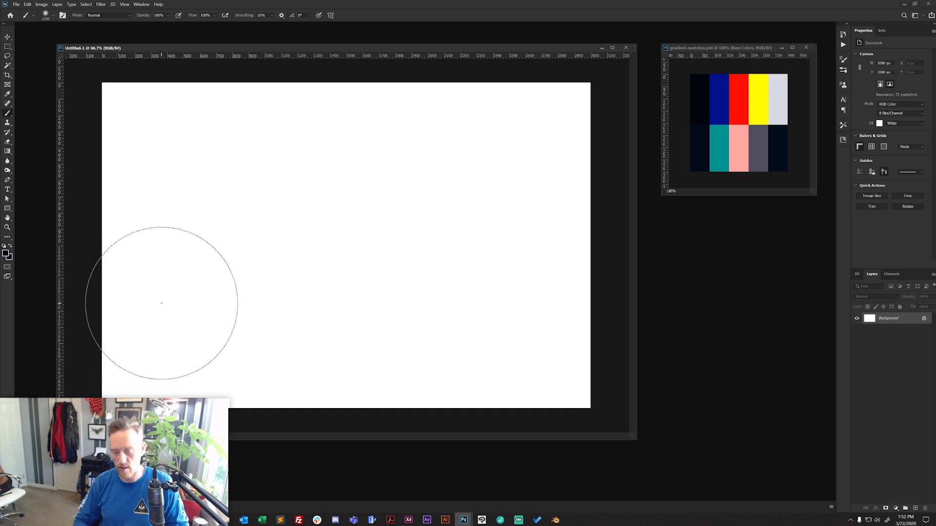
# - Set the background colour to navy 030b1a and the foreground to white
pyautogui.click(10, 258)
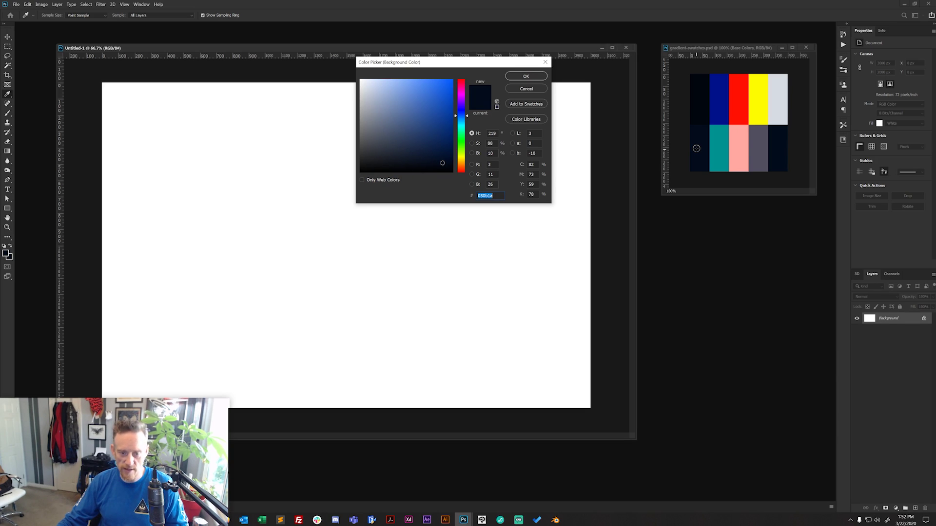
pyautogui.click(521, 78)
pyautogui.click(6, 252)
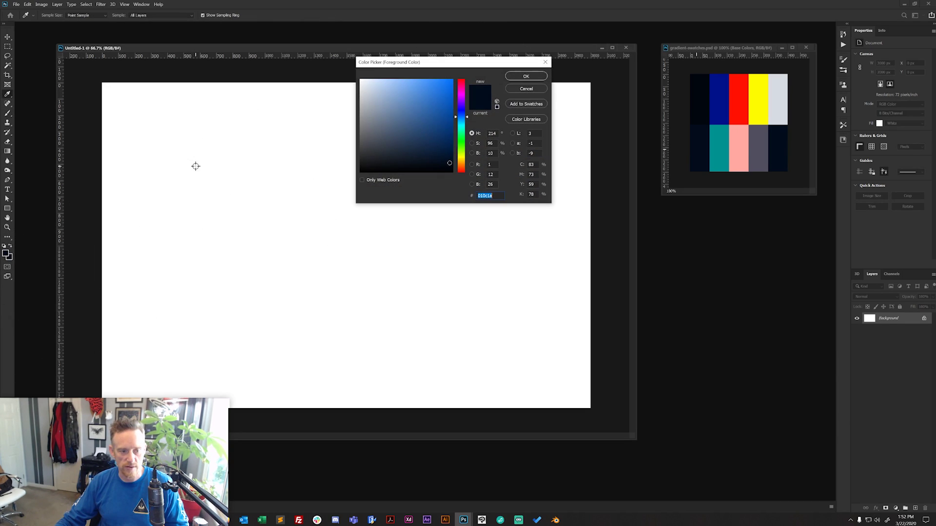
pyautogui.click(189, 137)
pyautogui.press('Return')
pyautogui.press('b')
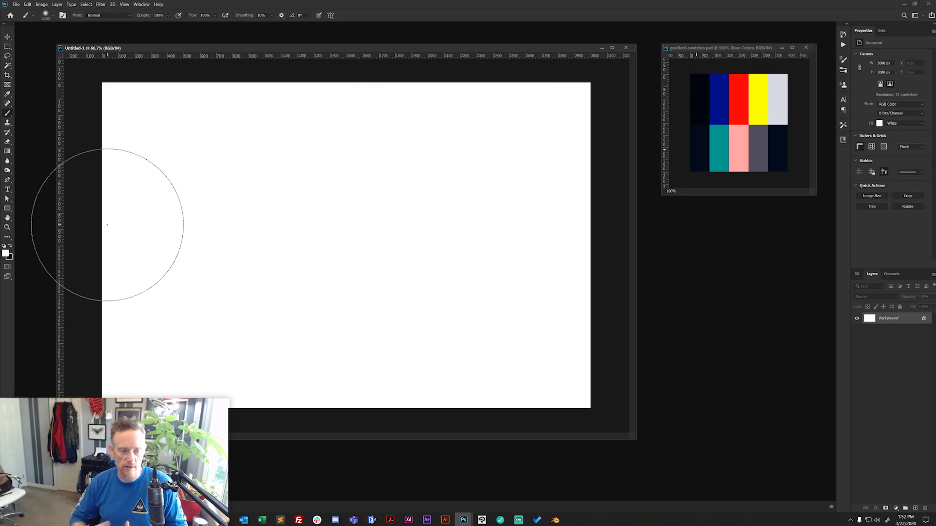
# - Confirm the navy background colour and fill the canvas with it using Ctrl+Backspace
pyautogui.click(10, 261)
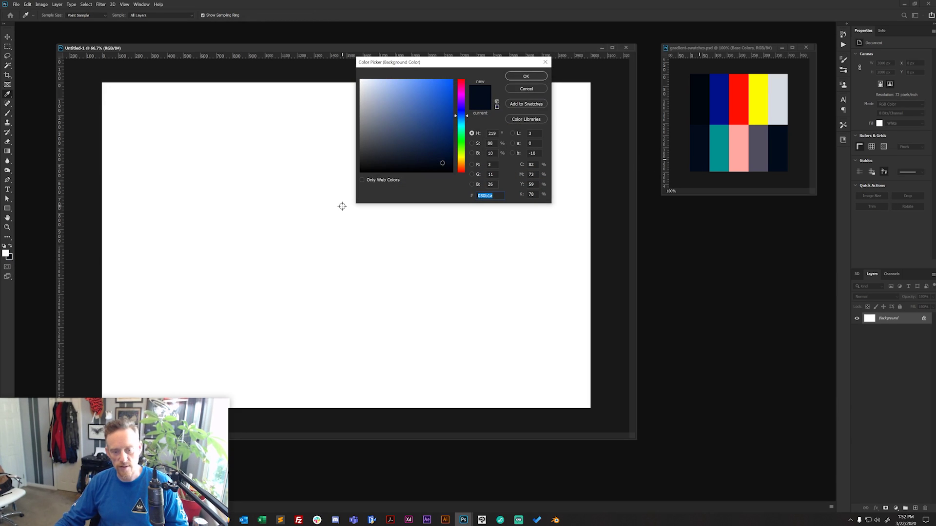
pyautogui.click(514, 77)
pyautogui.press('b')
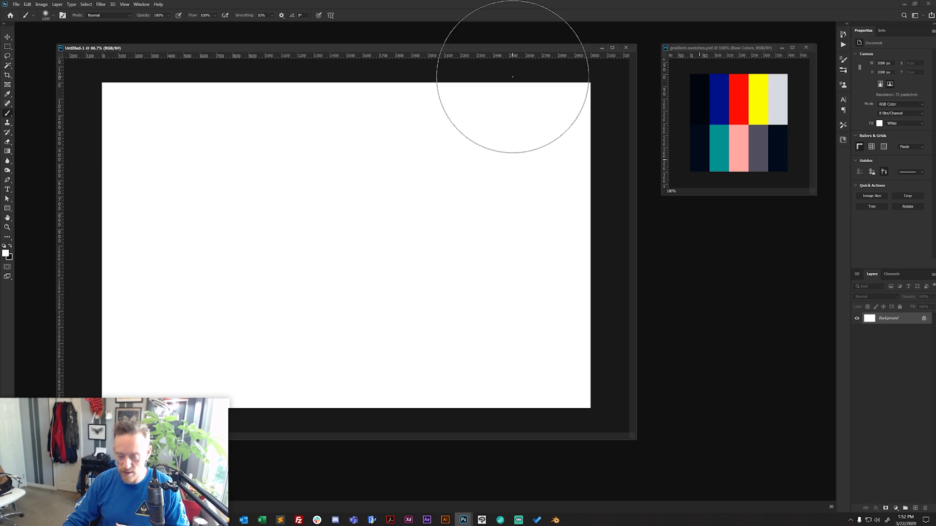
pyautogui.hotkey('ctrl', 'BackSpace')
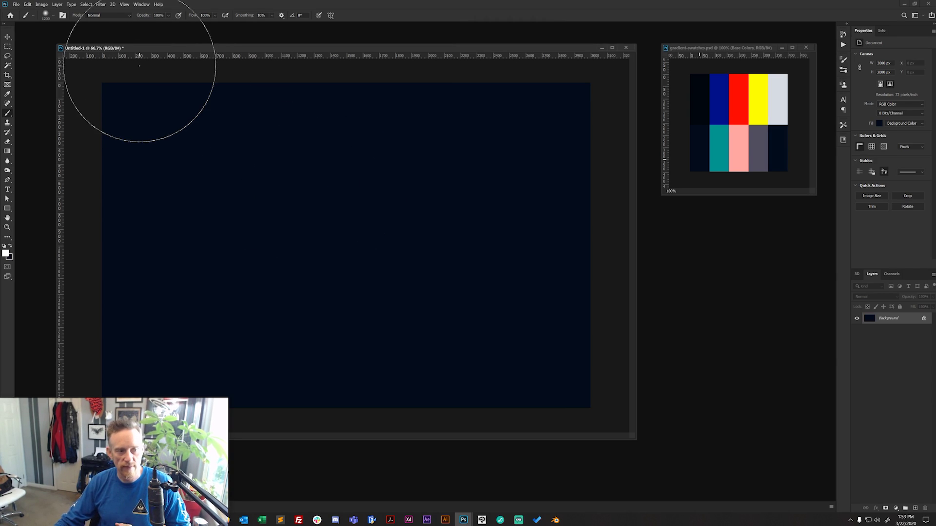
pyautogui.rightClick(8, 116)
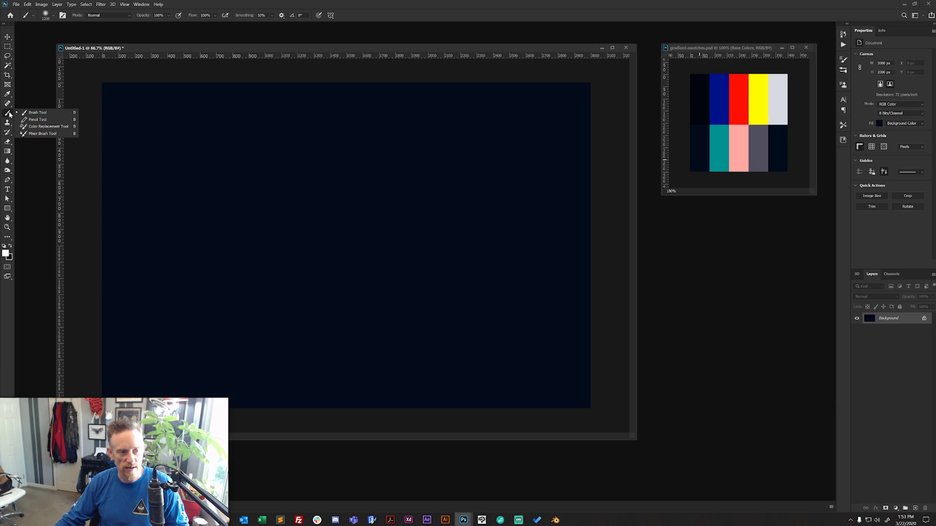
# - Set the teal swatch as foreground and a Soft Round brush at 1200 px, 0% hardness
pyautogui.click(44, 113)
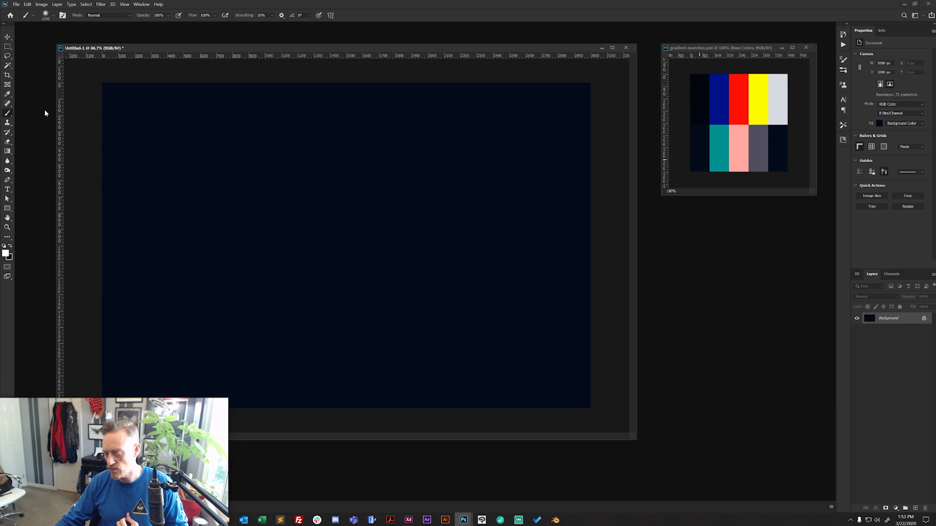
pyautogui.click(6, 252)
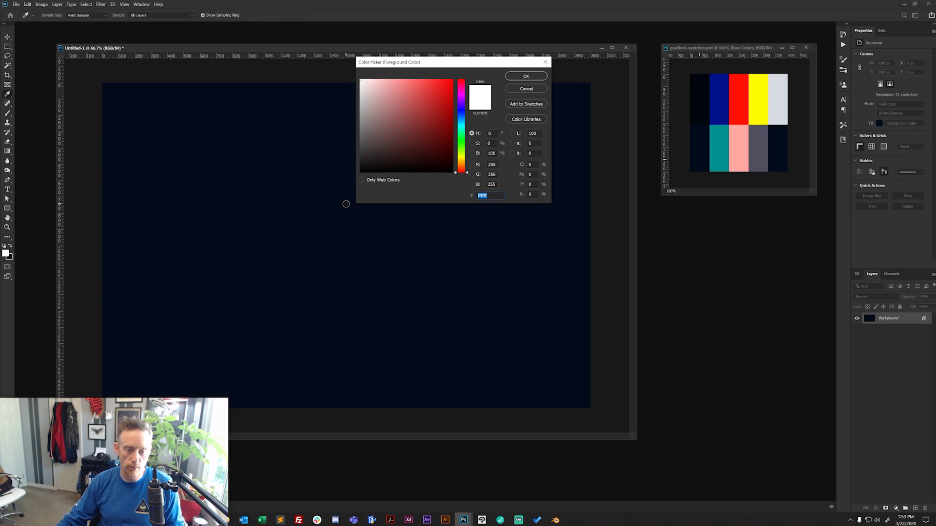
pyautogui.click(724, 154)
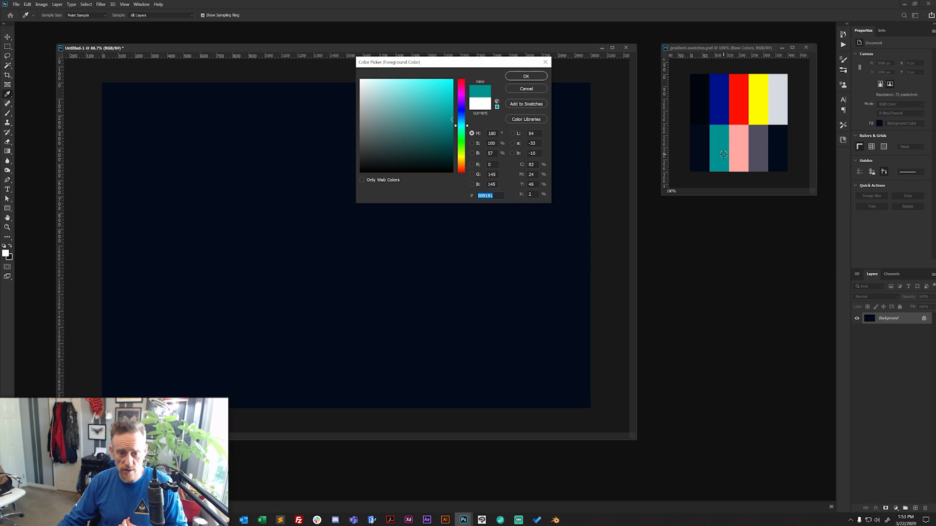
pyautogui.click(525, 77)
pyautogui.press('b')
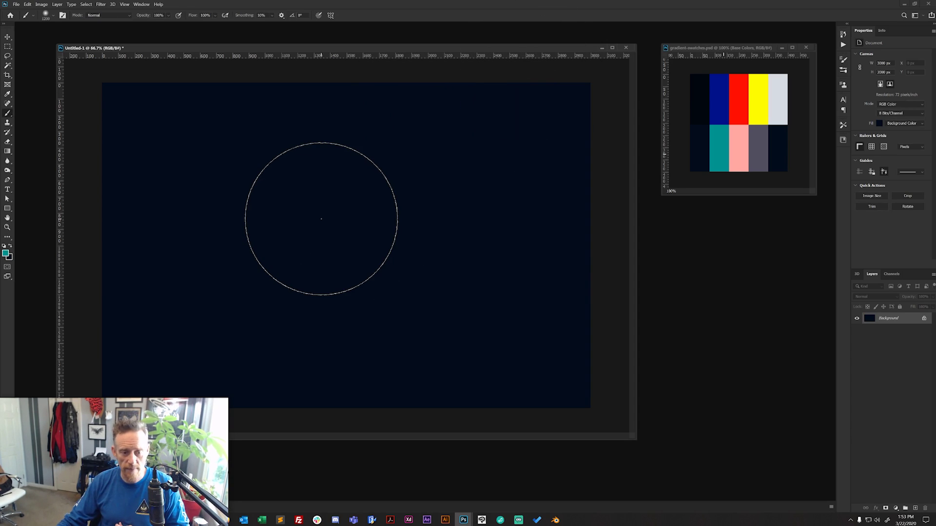
pyautogui.rightClick(371, 175)
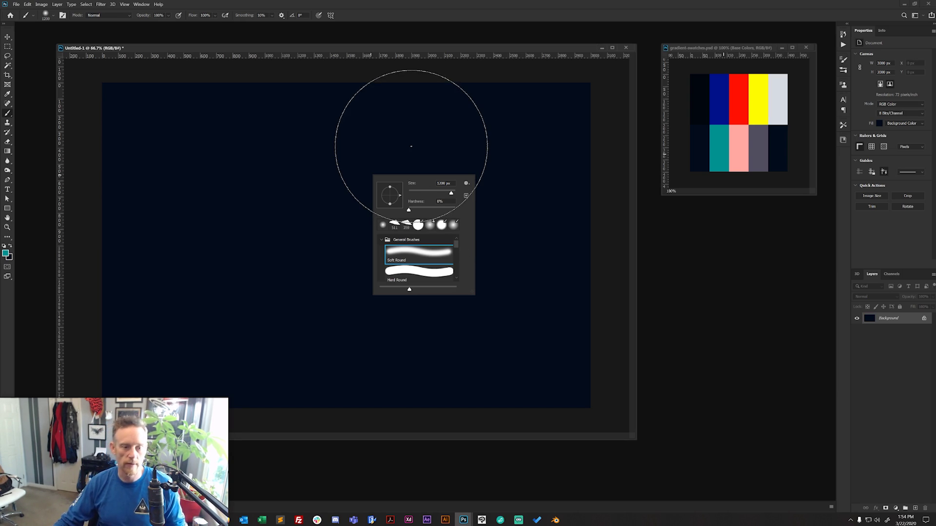
# - Paint a soft teal glow in a diagonal band down the left half
pyautogui.click(238, 77)
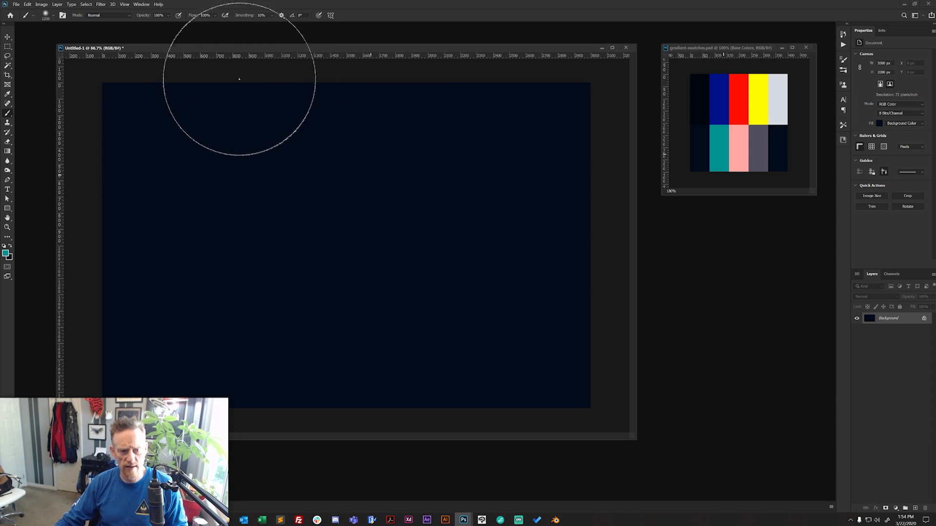
pyautogui.click(243, 82)
pyautogui.click(251, 200)
pyautogui.click(289, 285)
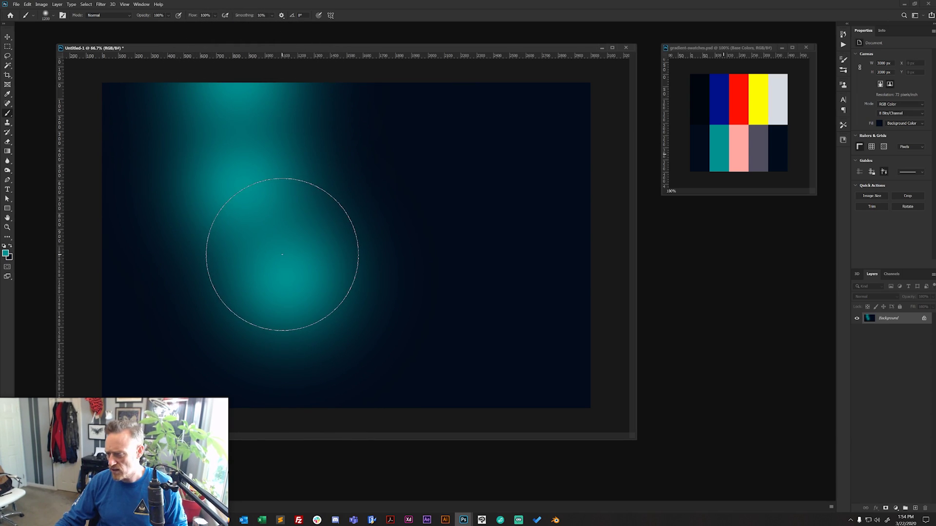
pyautogui.click(295, 173)
pyautogui.click(319, 381)
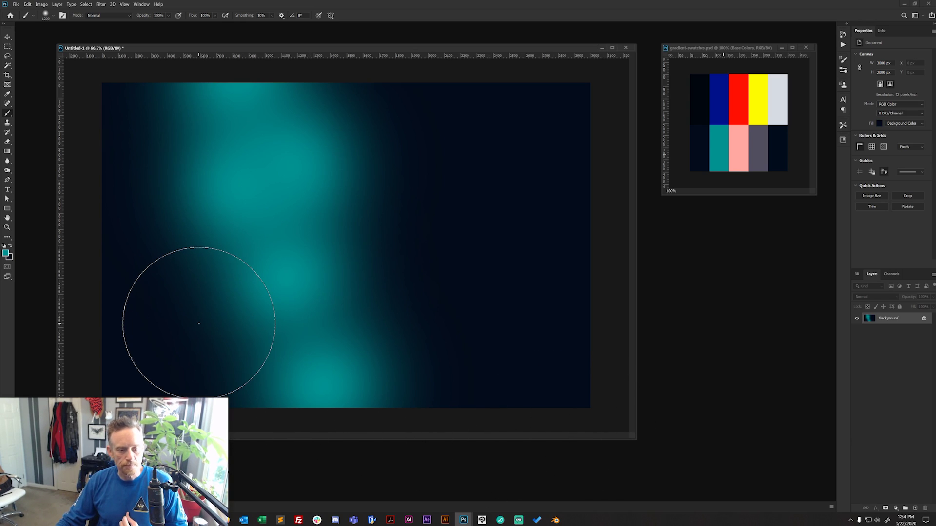
pyautogui.click(6, 253)
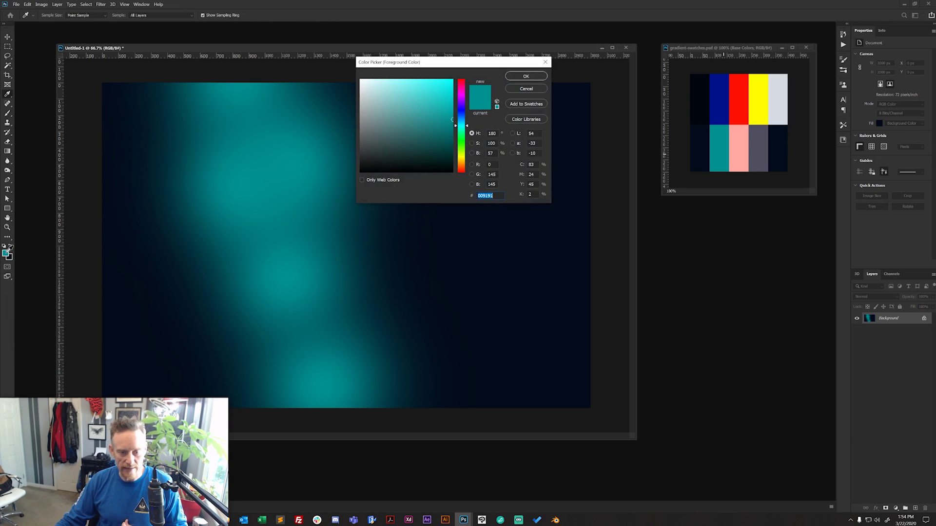
# - Paint a tall soft pink blob down the centre using the pink swatch
pyautogui.click(737, 155)
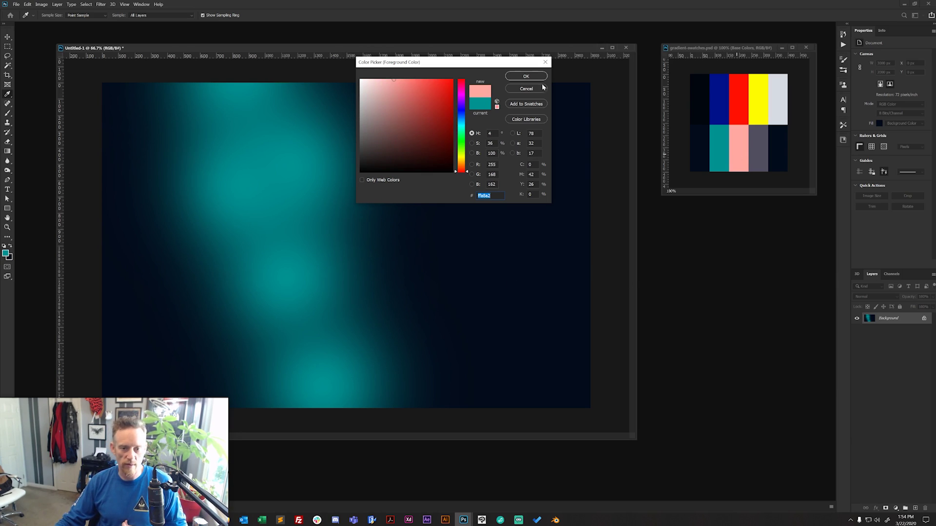
pyautogui.click(526, 77)
pyautogui.press('b')
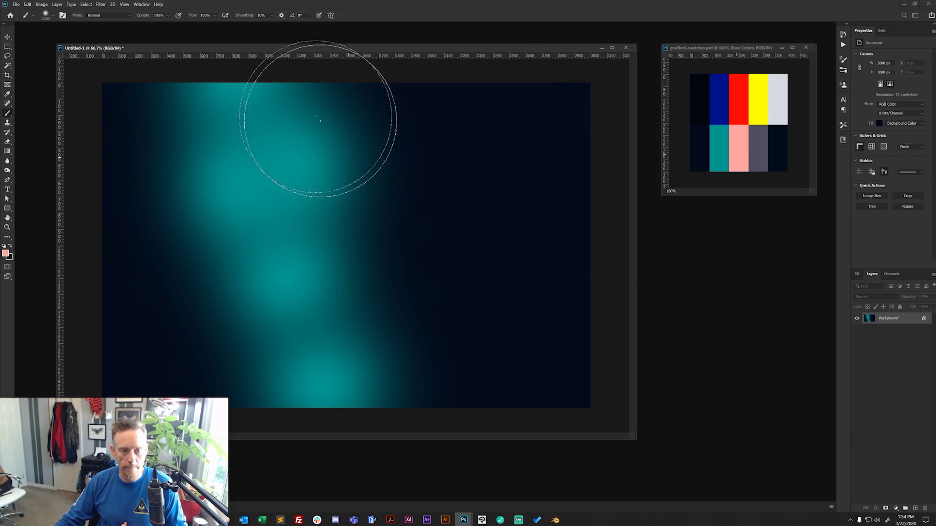
pyautogui.click(325, 139)
pyautogui.click(341, 246)
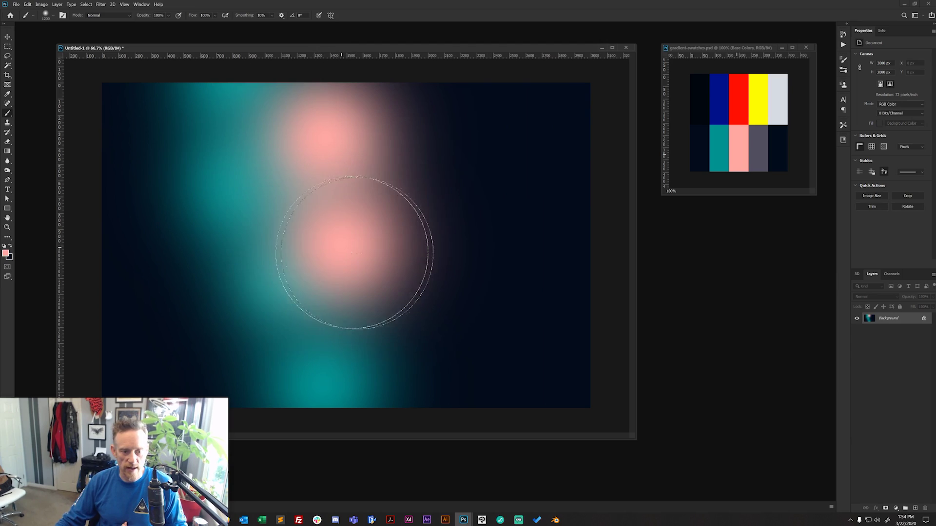
pyautogui.click(315, 117)
pyautogui.moveTo(335, 268)
pyautogui.mouseDown()
pyautogui.moveTo(345, 183)
pyautogui.moveTo(337, 126)
pyautogui.mouseUp()
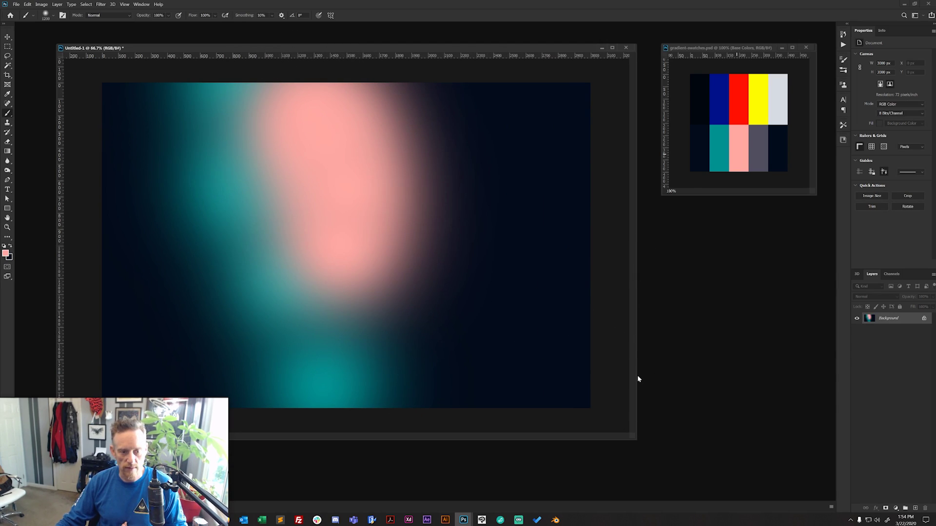
# - Paint a grey-purple band to the right of the pink blob
pyautogui.click(7, 254)
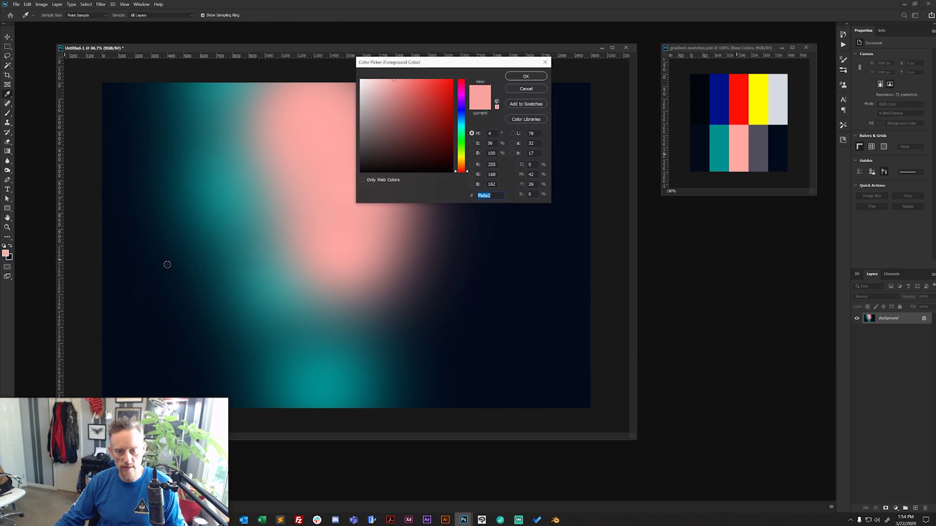
pyautogui.click(762, 155)
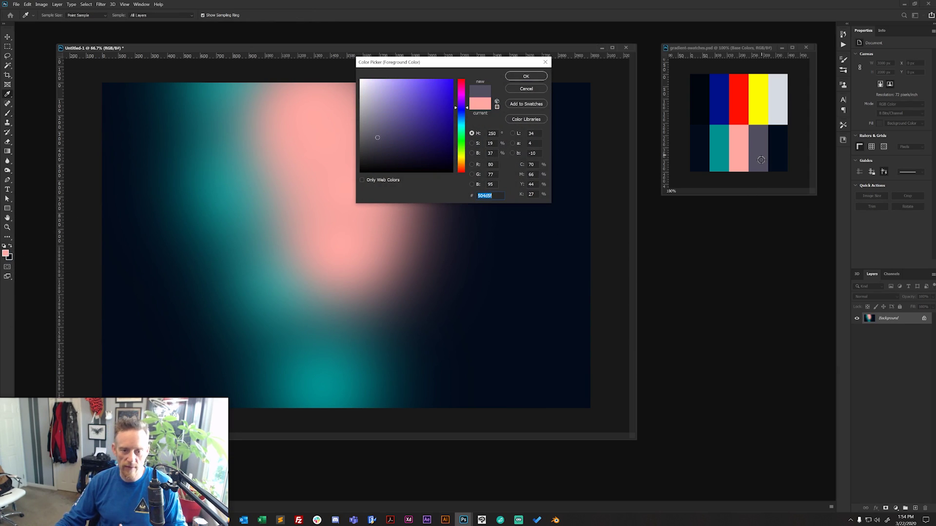
pyautogui.click(526, 76)
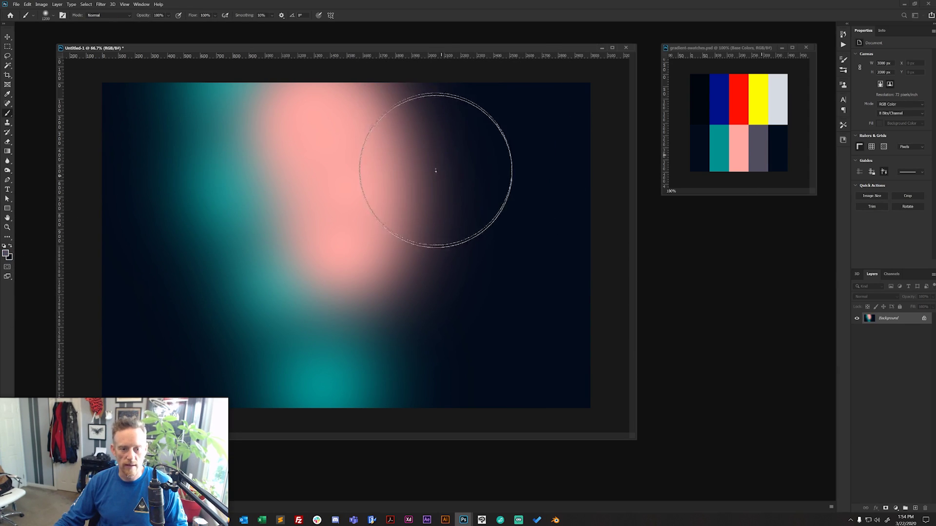
pyautogui.moveTo(432, 127)
pyautogui.mouseDown()
pyautogui.moveTo(458, 170)
pyautogui.moveTo(433, 222)
pyautogui.moveTo(436, 338)
pyautogui.moveTo(421, 338)
pyautogui.moveTo(449, 405)
pyautogui.mouseUp()
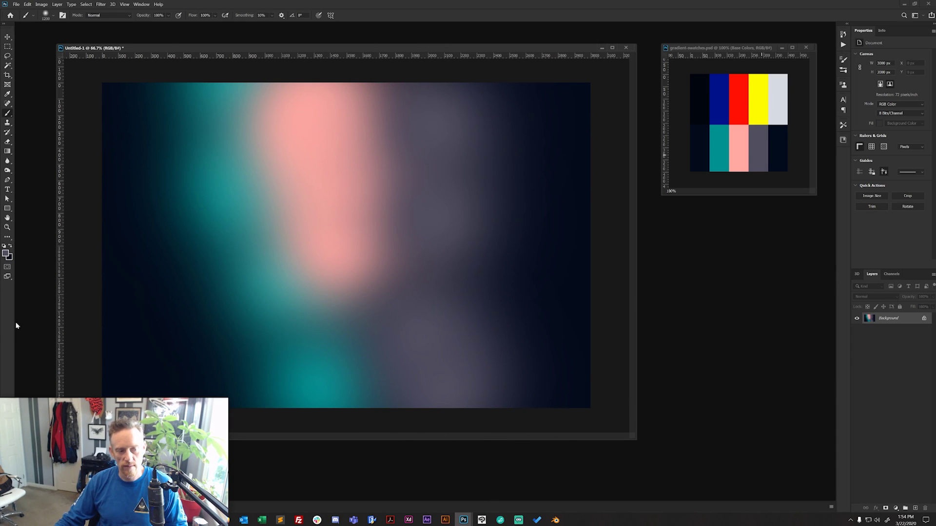
# - Darken the right side of the canvas with dark navy strokes
pyautogui.click(6, 253)
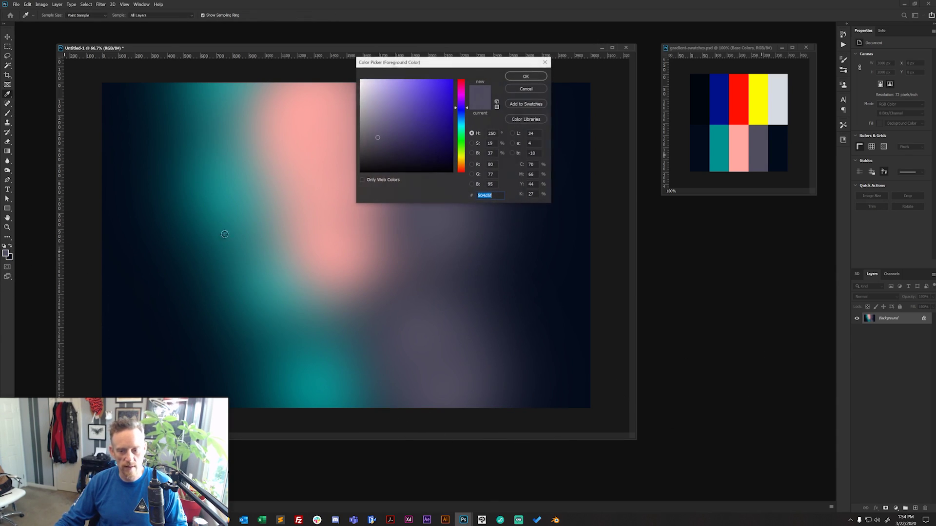
pyautogui.click(780, 154)
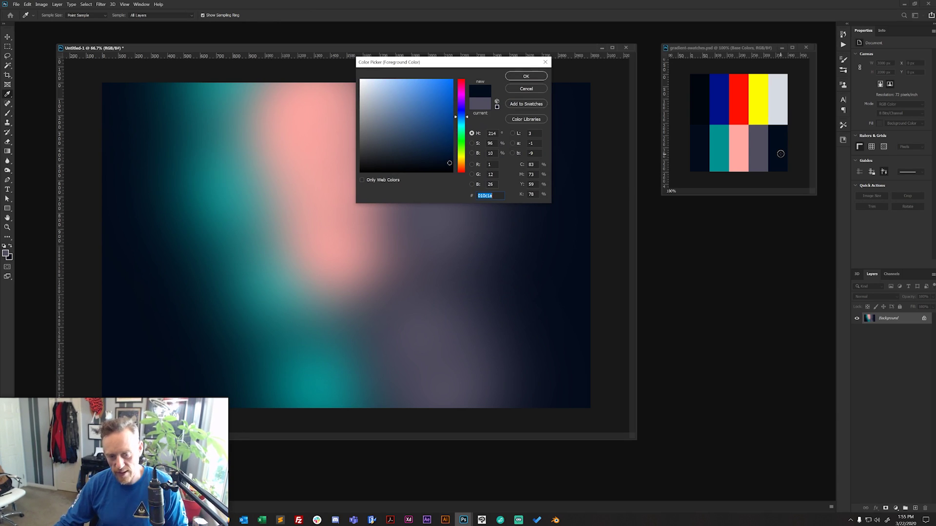
pyautogui.click(526, 76)
pyautogui.press('b')
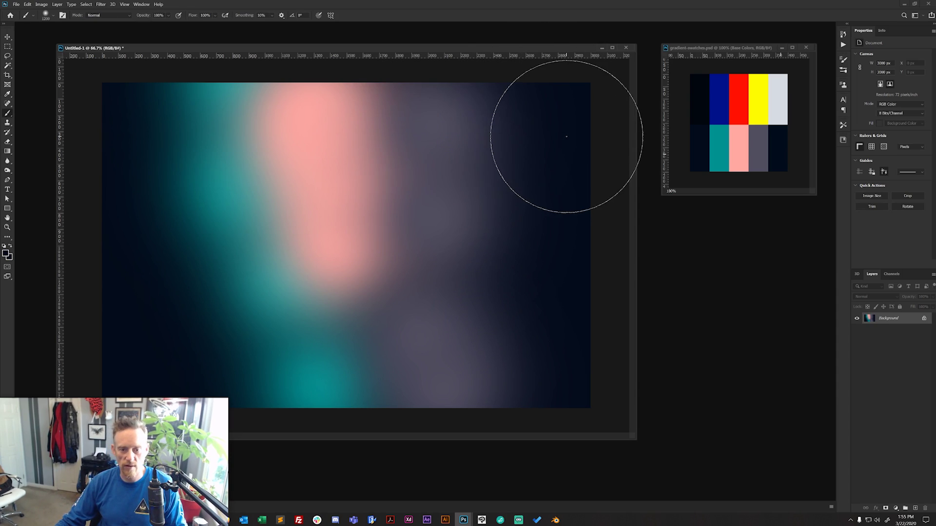
pyautogui.moveTo(535, 109)
pyautogui.mouseDown()
pyautogui.moveTo(548, 156)
pyautogui.moveTo(513, 215)
pyautogui.moveTo(540, 206)
pyautogui.moveTo(499, 301)
pyautogui.moveTo(518, 301)
pyautogui.moveTo(552, 359)
pyautogui.moveTo(550, 379)
pyautogui.moveTo(471, 410)
pyautogui.moveTo(563, 404)
pyautogui.moveTo(597, 248)
pyautogui.moveTo(495, 407)
pyautogui.mouseUp()
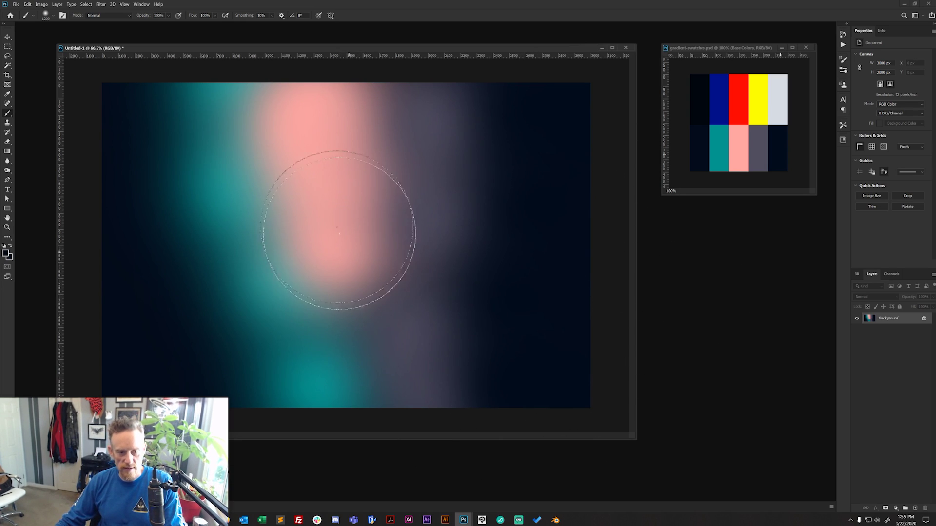
# - Add soft pink dabs low on the canvas and at the bottom edge
pyautogui.keyDown('alt'); pyautogui.click(745, 159); pyautogui.keyUp('alt')
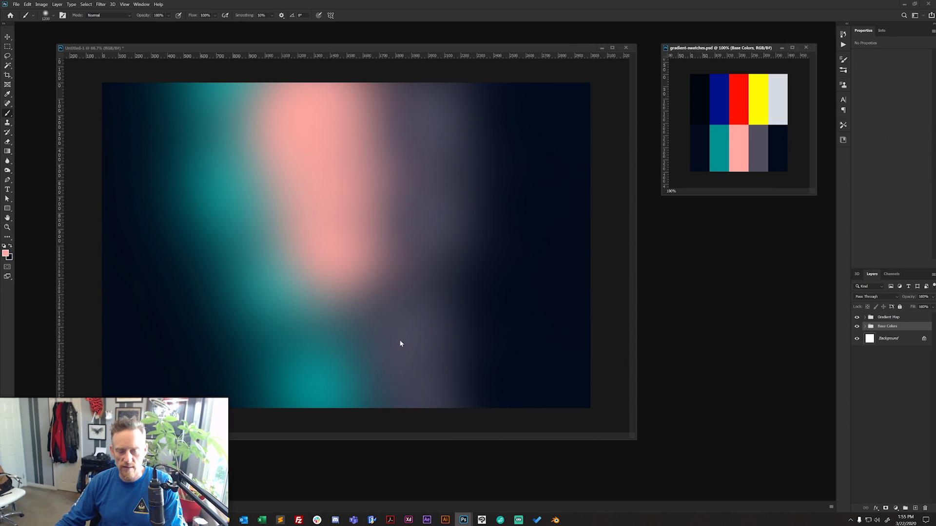
pyautogui.click(366, 318)
pyautogui.click(376, 341)
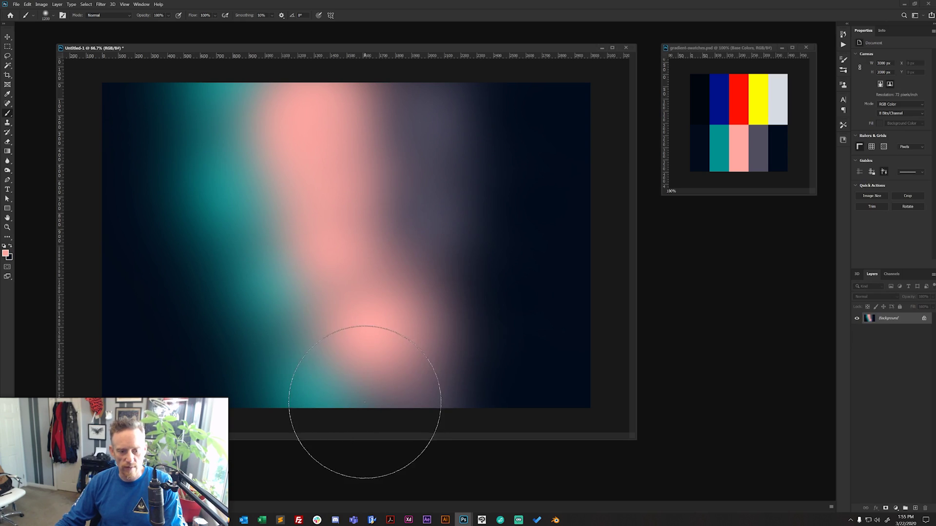
pyautogui.click(372, 429)
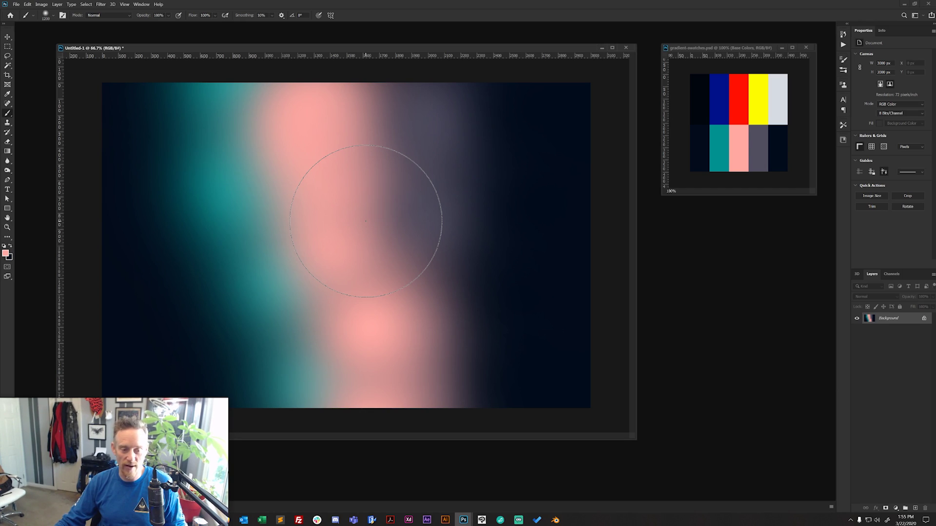
pyautogui.click(100, 6)
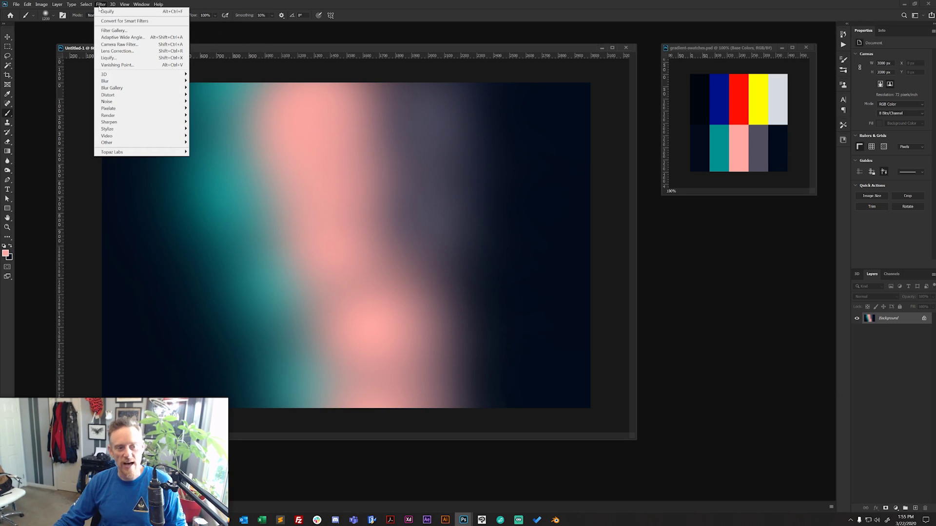
# - In Liquify, warp the pink, teal and grey-purple bands into an S-curve with a 1200 Forward Warp brush
pyautogui.click(107, 58)
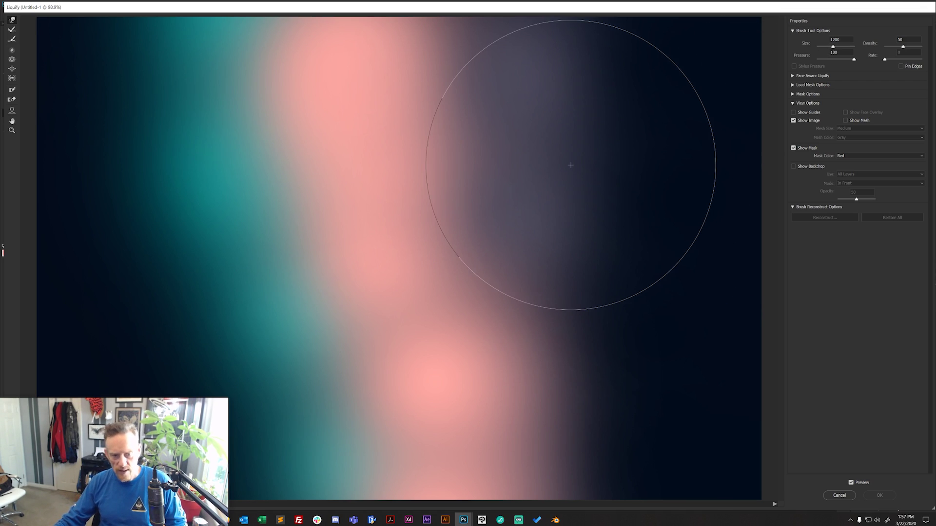
pyautogui.moveTo(440, 216)
pyautogui.mouseDown()
pyautogui.moveTo(512, 366)
pyautogui.moveTo(548, 361)
pyautogui.moveTo(547, 335)
pyautogui.moveTo(555, 372)
pyautogui.moveTo(512, 444)
pyautogui.moveTo(502, 492)
pyautogui.mouseUp()
pyautogui.moveTo(577, 130)
pyautogui.mouseDown()
pyautogui.moveTo(563, 118)
pyautogui.moveTo(587, 66)
pyautogui.moveTo(585, 22)
pyautogui.moveTo(592, 71)
pyautogui.moveTo(550, 106)
pyautogui.moveTo(593, 68)
pyautogui.moveTo(659, 59)
pyautogui.moveTo(577, 95)
pyautogui.moveTo(503, 74)
pyautogui.moveTo(505, 119)
pyautogui.moveTo(476, 234)
pyautogui.moveTo(478, 303)
pyautogui.moveTo(346, 321)
pyautogui.moveTo(319, 300)
pyautogui.moveTo(271, 213)
pyautogui.moveTo(249, 141)
pyautogui.moveTo(295, 231)
pyautogui.moveTo(353, 276)
pyautogui.moveTo(378, 325)
pyautogui.moveTo(358, 418)
pyautogui.moveTo(339, 451)
pyautogui.moveTo(364, 385)
pyautogui.moveTo(357, 424)
pyautogui.moveTo(315, 453)
pyautogui.moveTo(201, 395)
pyautogui.moveTo(107, 158)
pyautogui.moveTo(131, 102)
pyautogui.moveTo(196, 74)
pyautogui.moveTo(234, 30)
pyautogui.moveTo(206, 98)
pyautogui.moveTo(289, 88)
pyautogui.moveTo(256, 75)
pyautogui.moveTo(246, 98)
pyautogui.moveTo(206, 130)
pyautogui.moveTo(154, 146)
pyautogui.moveTo(209, 176)
pyautogui.moveTo(323, 144)
pyautogui.moveTo(284, 96)
pyautogui.moveTo(234, 176)
pyautogui.moveTo(174, 195)
pyautogui.moveTo(173, 123)
pyautogui.moveTo(144, 54)
pyautogui.mouseUp()
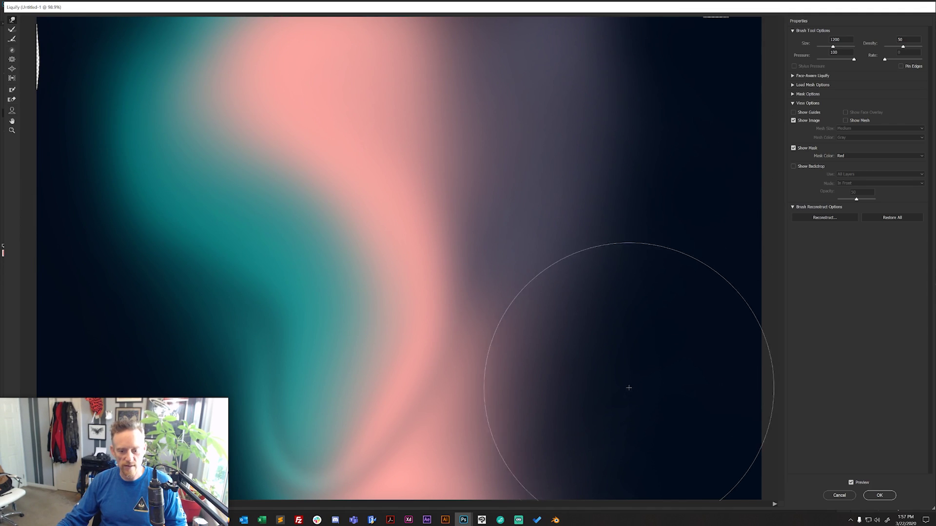
pyautogui.moveTo(627, 387)
pyautogui.mouseDown()
pyautogui.moveTo(559, 472)
pyautogui.moveTo(490, 505)
pyautogui.mouseUp()
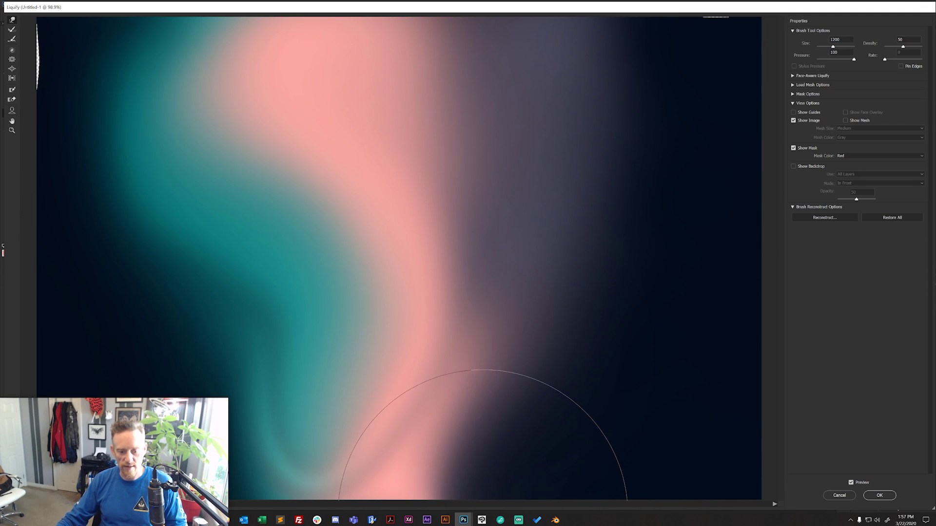
pyautogui.moveTo(660, 178)
pyautogui.mouseDown()
pyautogui.moveTo(660, 79)
pyautogui.moveTo(719, 28)
pyautogui.moveTo(592, 100)
pyautogui.moveTo(517, 117)
pyautogui.moveTo(464, 77)
pyautogui.moveTo(466, 121)
pyautogui.moveTo(432, 144)
pyautogui.moveTo(426, 95)
pyautogui.mouseUp()
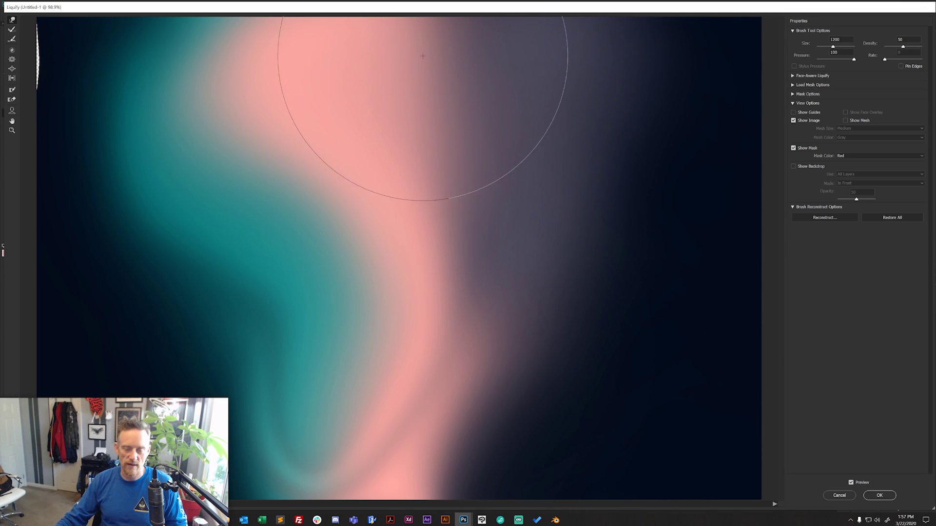
pyautogui.click(826, 48)
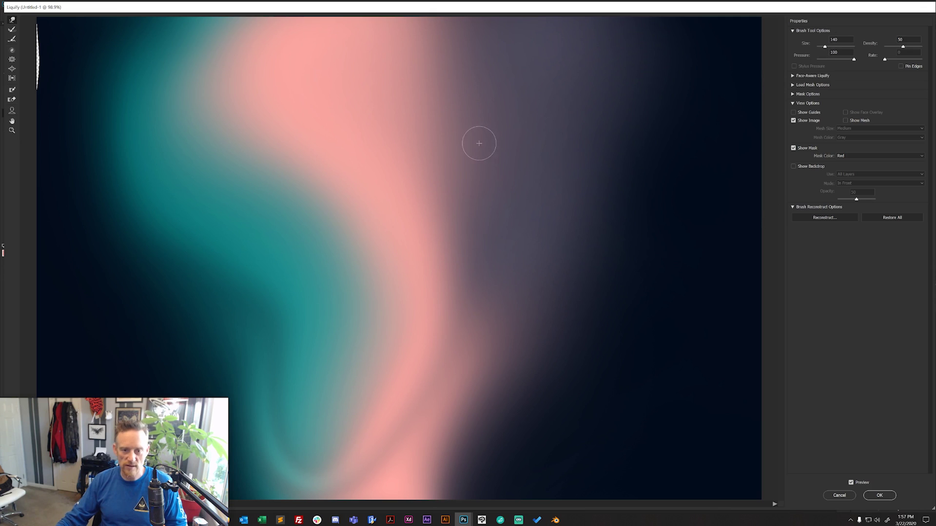
pyautogui.moveTo(466, 138)
pyautogui.mouseDown()
pyautogui.moveTo(408, 252)
pyautogui.moveTo(407, 378)
pyautogui.moveTo(396, 412)
pyautogui.moveTo(379, 442)
pyautogui.moveTo(355, 458)
pyautogui.moveTo(305, 452)
pyautogui.moveTo(254, 299)
pyautogui.moveTo(169, 236)
pyautogui.moveTo(131, 175)
pyautogui.mouseUp()
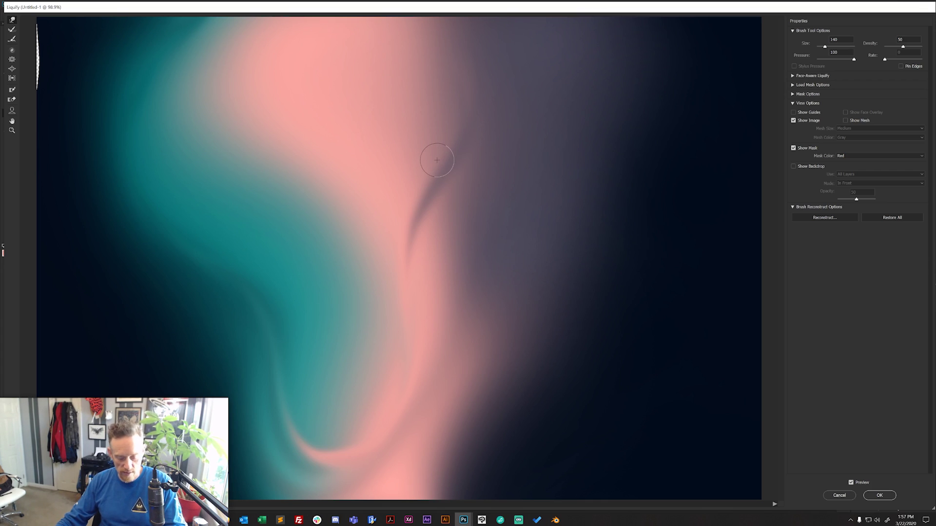
pyautogui.hotkey('ctrl', 'z')
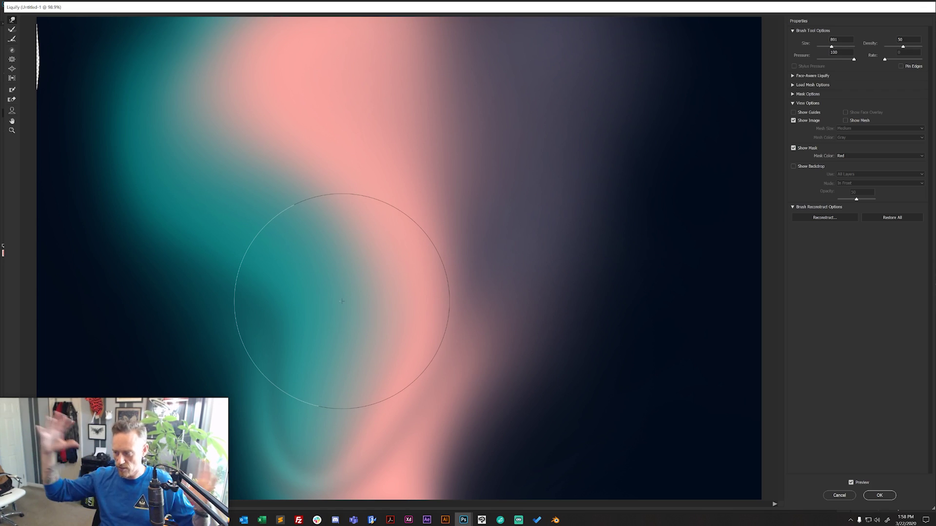
# - Refine the warp with the 881 brush, pushing teal up-left and the teal and pink bands leftward near the top
pyautogui.moveTo(335, 293)
pyautogui.mouseDown()
pyautogui.moveTo(225, 174)
pyautogui.moveTo(152, 193)
pyautogui.moveTo(141, 139)
pyautogui.moveTo(90, 66)
pyautogui.moveTo(157, 65)
pyautogui.mouseUp()
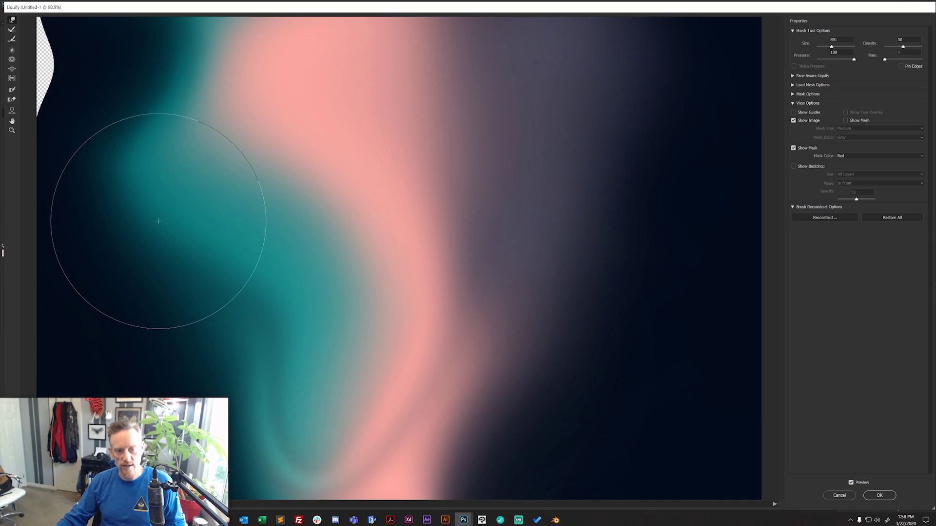
pyautogui.moveTo(159, 221)
pyautogui.mouseDown()
pyautogui.moveTo(48, 213)
pyautogui.moveTo(28, 131)
pyautogui.moveTo(45, 86)
pyautogui.mouseUp()
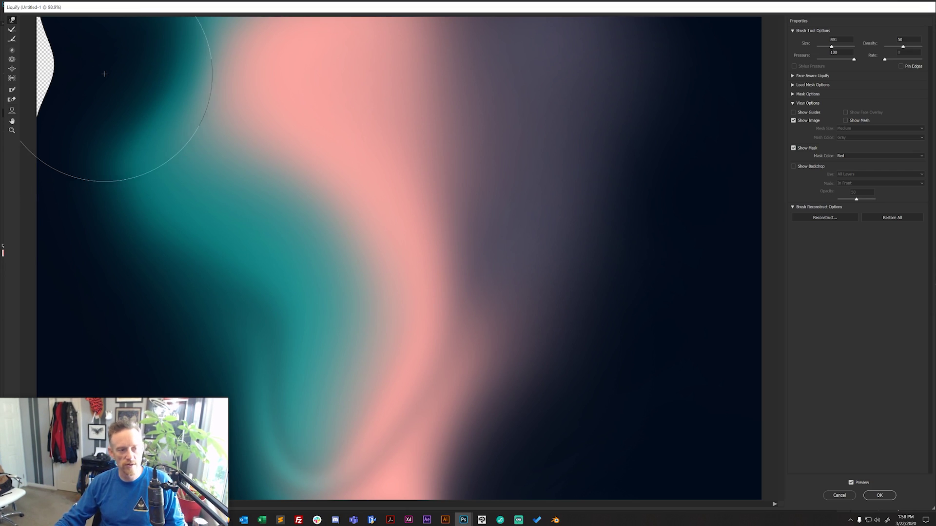
pyautogui.moveTo(54, 69); pyautogui.dragTo(28, 67)
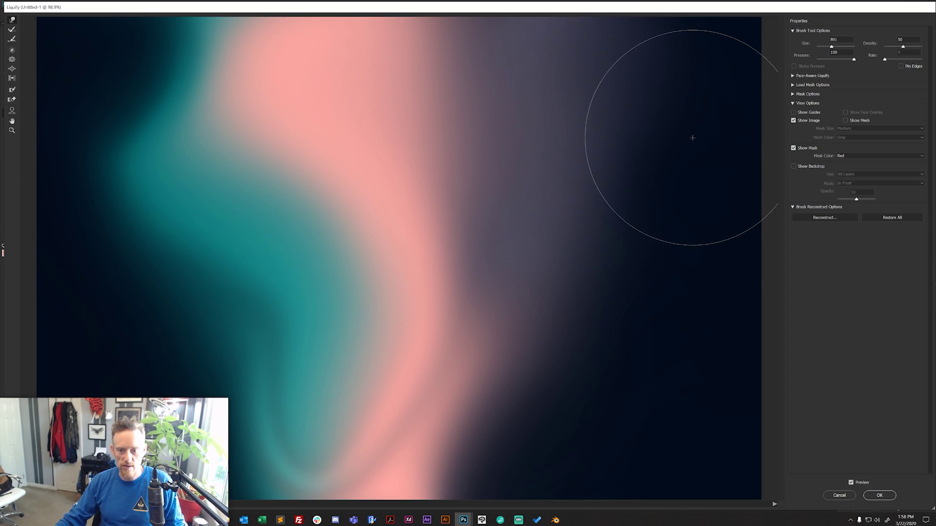
pyautogui.moveTo(631, 267)
pyautogui.mouseDown()
pyautogui.moveTo(576, 355)
pyautogui.moveTo(476, 453)
pyautogui.moveTo(415, 521)
pyautogui.mouseUp()
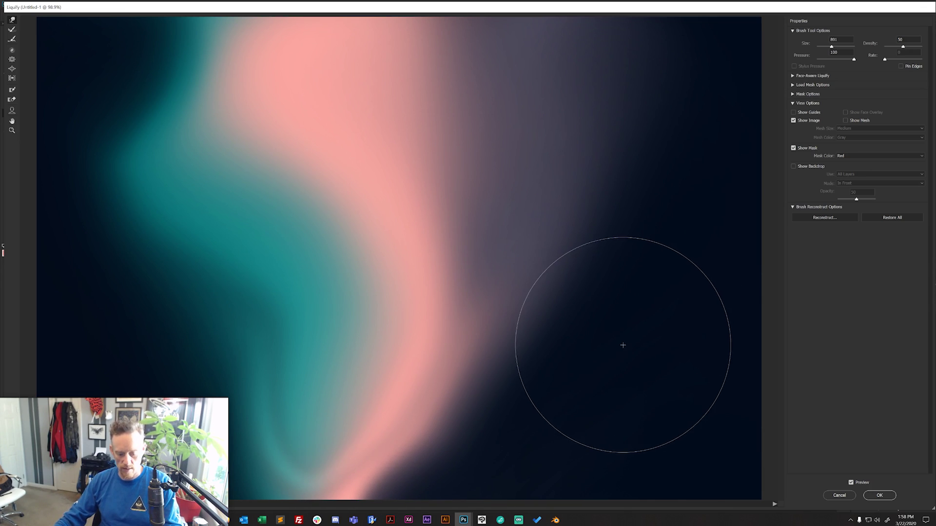
pyautogui.hotkey('ctrl', 'alt', 'z')
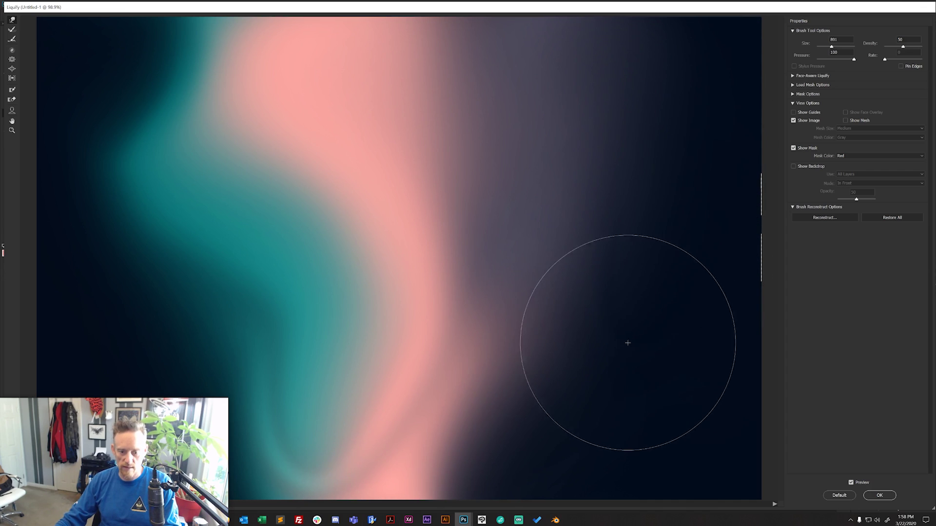
pyautogui.moveTo(627, 340)
pyautogui.mouseDown()
pyautogui.moveTo(512, 434)
pyautogui.moveTo(470, 519)
pyautogui.mouseUp()
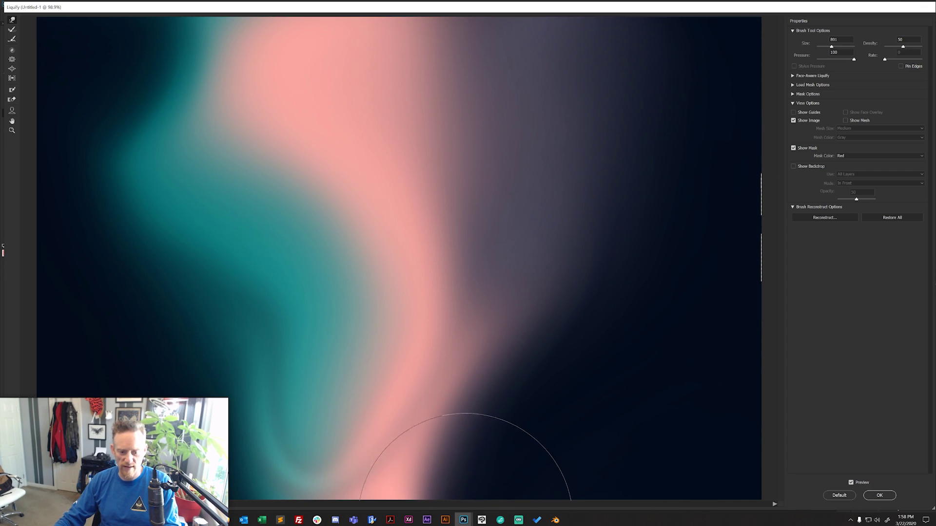
pyautogui.moveTo(297, 214)
pyautogui.mouseDown()
pyautogui.moveTo(253, 167)
pyautogui.moveTo(307, 75)
pyautogui.moveTo(306, 44)
pyautogui.moveTo(306, 108)
pyautogui.mouseUp()
pyautogui.moveTo(211, 157)
pyautogui.mouseDown()
pyautogui.moveTo(286, 193)
pyautogui.moveTo(321, 225)
pyautogui.moveTo(334, 337)
pyautogui.moveTo(348, 292)
pyautogui.mouseUp()
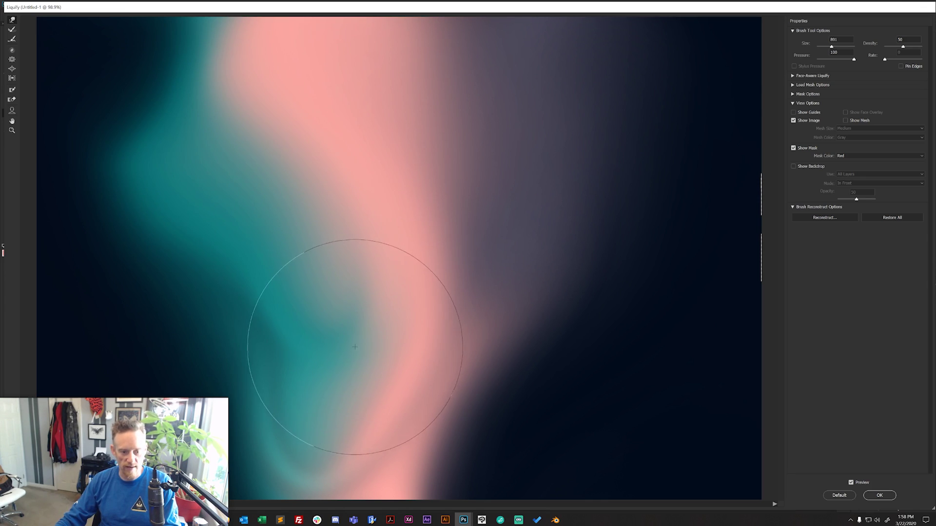
pyautogui.moveTo(332, 356)
pyautogui.mouseDown()
pyautogui.moveTo(344, 275)
pyautogui.moveTo(305, 201)
pyautogui.moveTo(268, 169)
pyautogui.moveTo(282, 155)
pyautogui.moveTo(302, 204)
pyautogui.moveTo(318, 203)
pyautogui.moveTo(331, 290)
pyautogui.moveTo(350, 301)
pyautogui.moveTo(329, 328)
pyautogui.moveTo(339, 342)
pyautogui.moveTo(364, 344)
pyautogui.moveTo(325, 379)
pyautogui.moveTo(336, 389)
pyautogui.moveTo(314, 433)
pyautogui.moveTo(322, 448)
pyautogui.moveTo(462, 460)
pyautogui.moveTo(429, 495)
pyautogui.mouseUp()
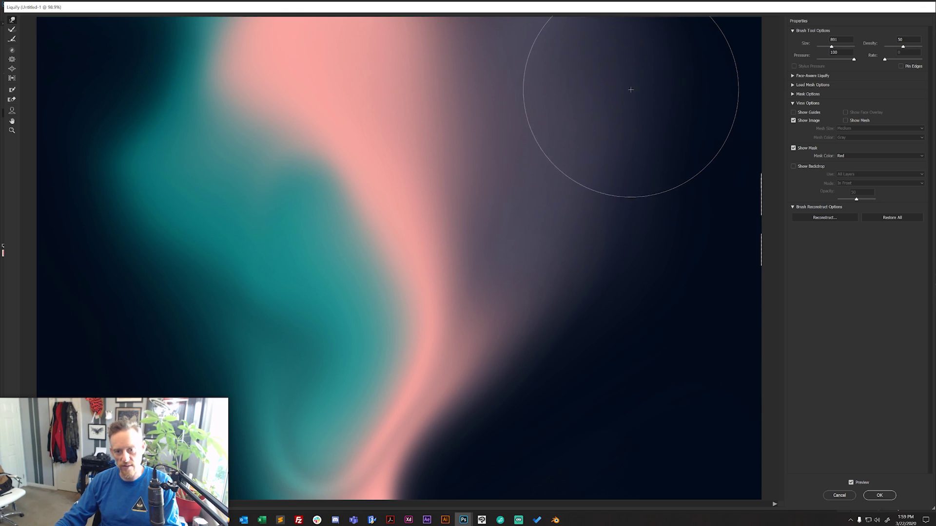
pyautogui.moveTo(207, 56)
pyautogui.mouseDown()
pyautogui.moveTo(166, 43)
pyautogui.moveTo(137, 47)
pyautogui.moveTo(197, 157)
pyautogui.moveTo(182, 201)
pyautogui.moveTo(136, 240)
pyautogui.moveTo(183, 236)
pyautogui.moveTo(142, 178)
pyautogui.moveTo(127, 179)
pyautogui.moveTo(195, 253)
pyautogui.moveTo(217, 259)
pyautogui.moveTo(208, 280)
pyautogui.mouseUp()
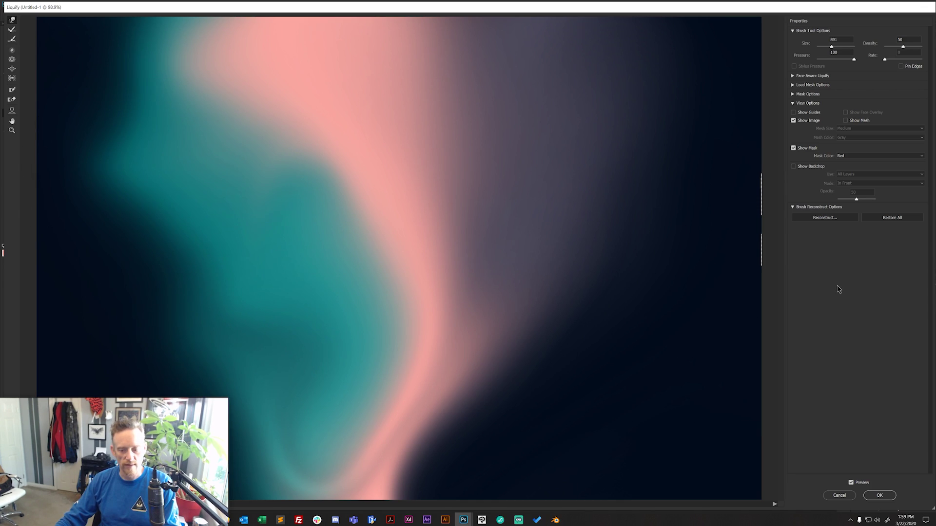
# - Apply the Liquify warp and zoom the canvas to 100%
pyautogui.click(879, 496)
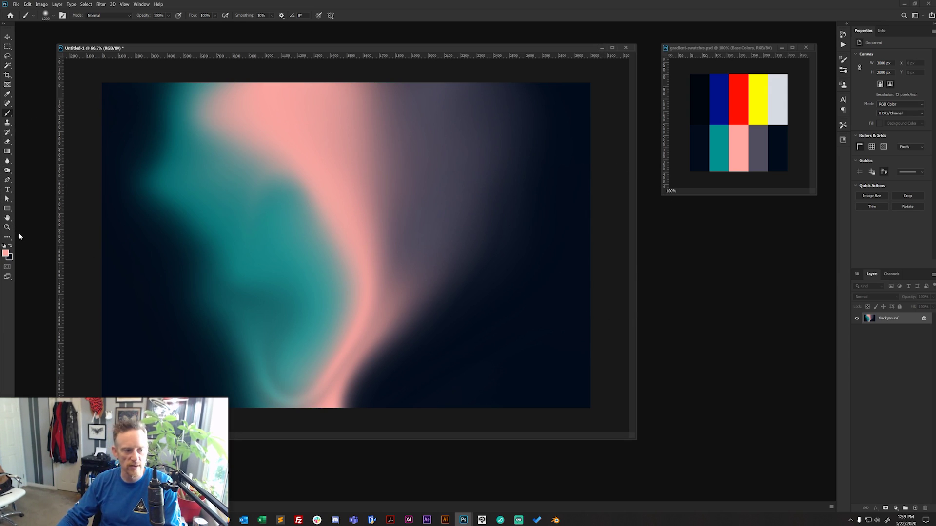
pyautogui.click(7, 227)
pyautogui.click(305, 192)
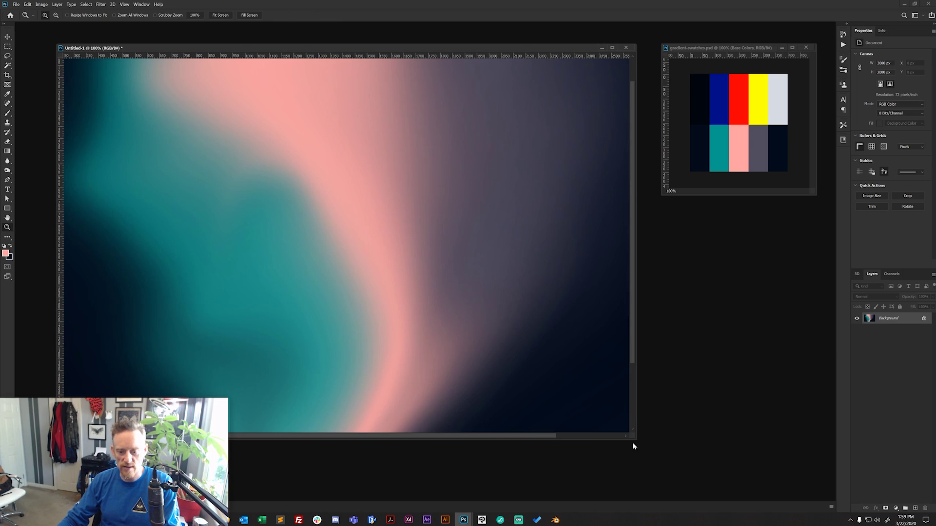
# - Close gradient-swatches.psd and stretch the Untitled-1 window across the workspace
pyautogui.moveTo(635, 440); pyautogui.dragTo(788, 481)
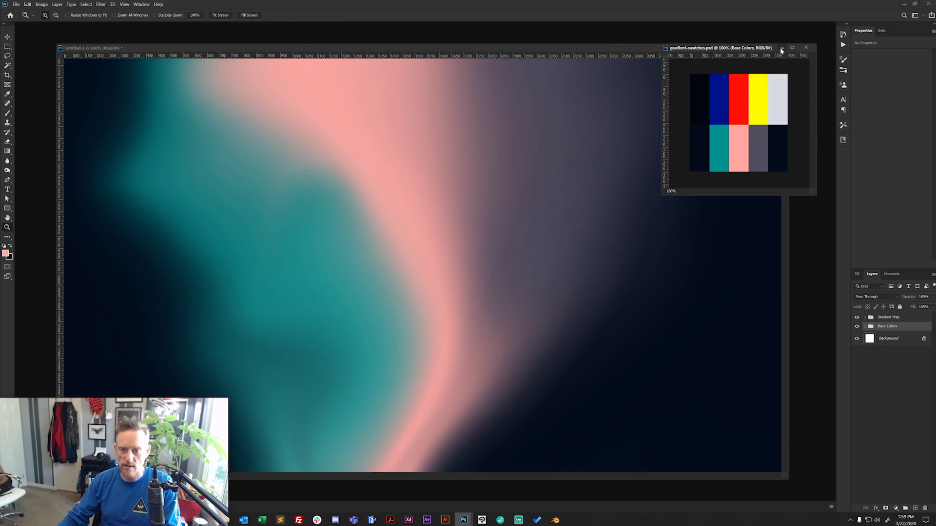
pyautogui.click(780, 48)
pyautogui.moveTo(60, 49); pyautogui.dragTo(23, 28)
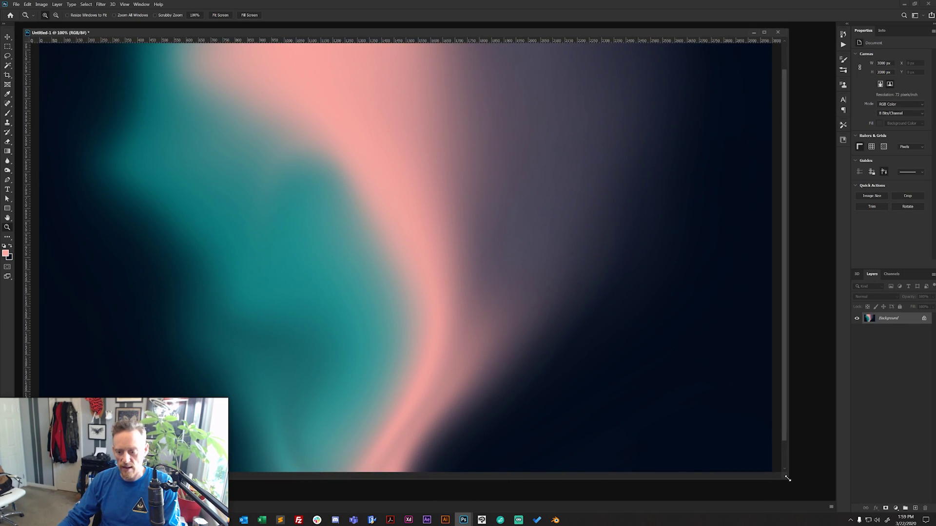
pyautogui.moveTo(787, 479); pyautogui.dragTo(782, 492)
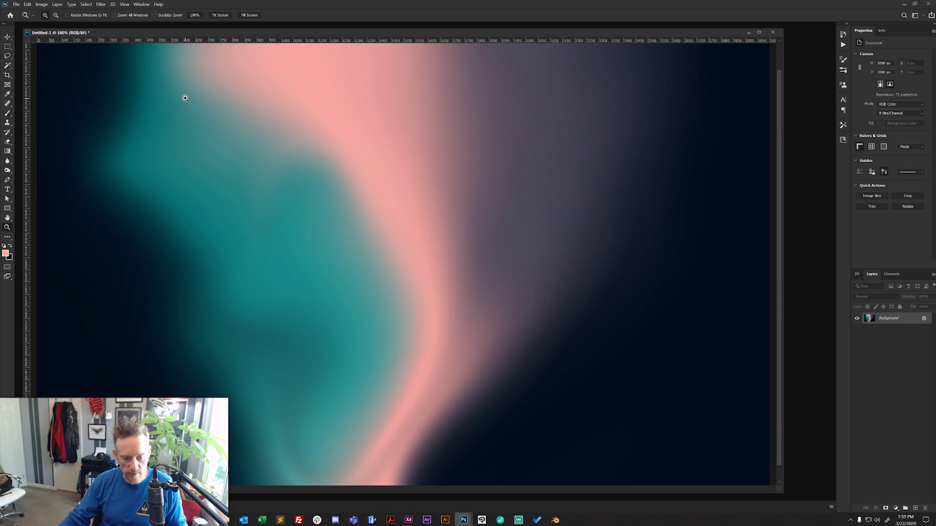
pyautogui.click(101, 5)
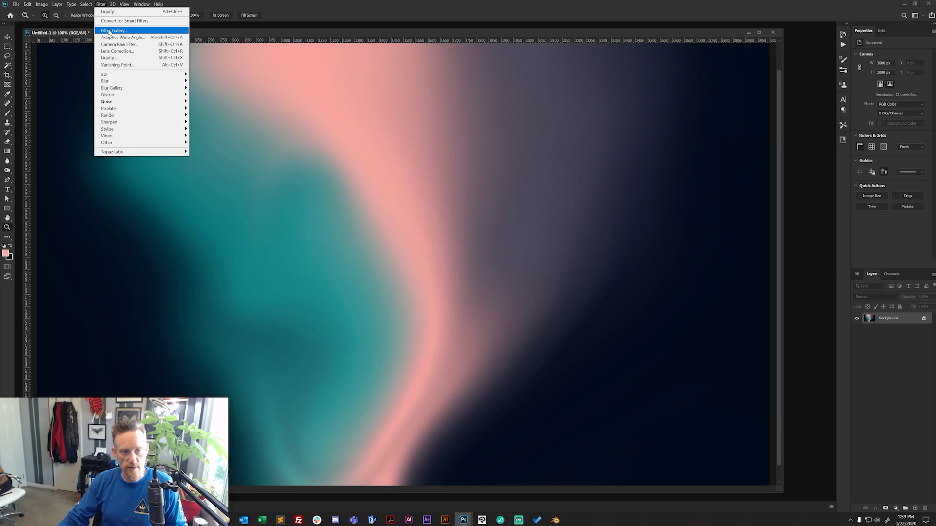
# - Apply Film Grain from the Filter Gallery at Grain 4, Highlight Area 0, Intensity 10
pyautogui.click(109, 31)
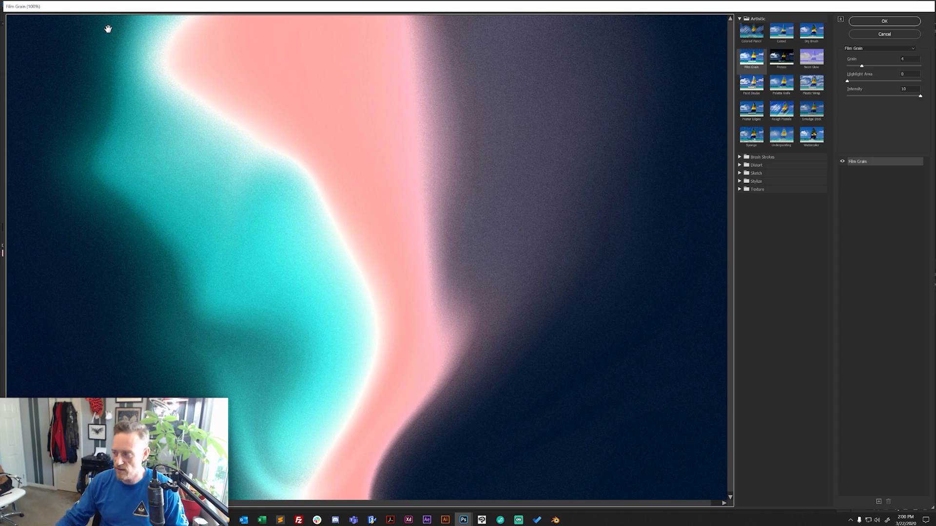
pyautogui.click(754, 62)
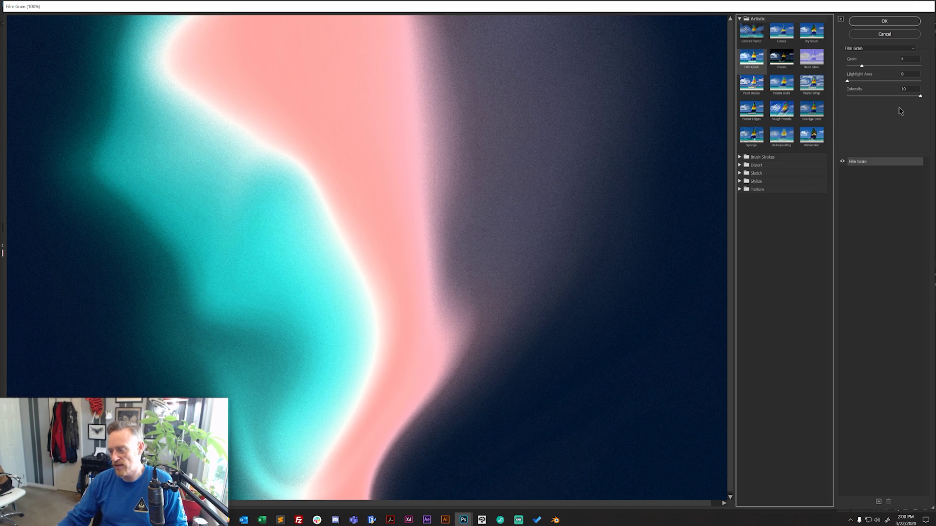
pyautogui.click(866, 22)
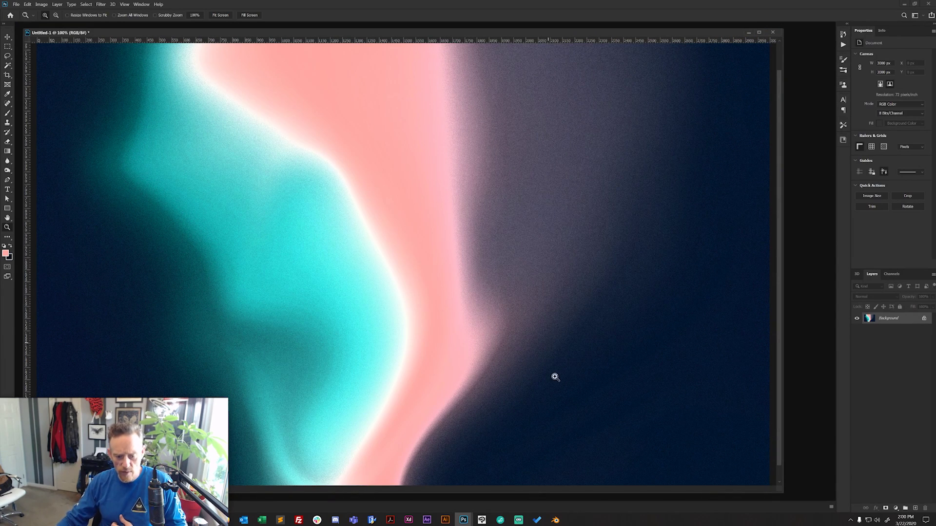
pyautogui.moveTo(463, 519)
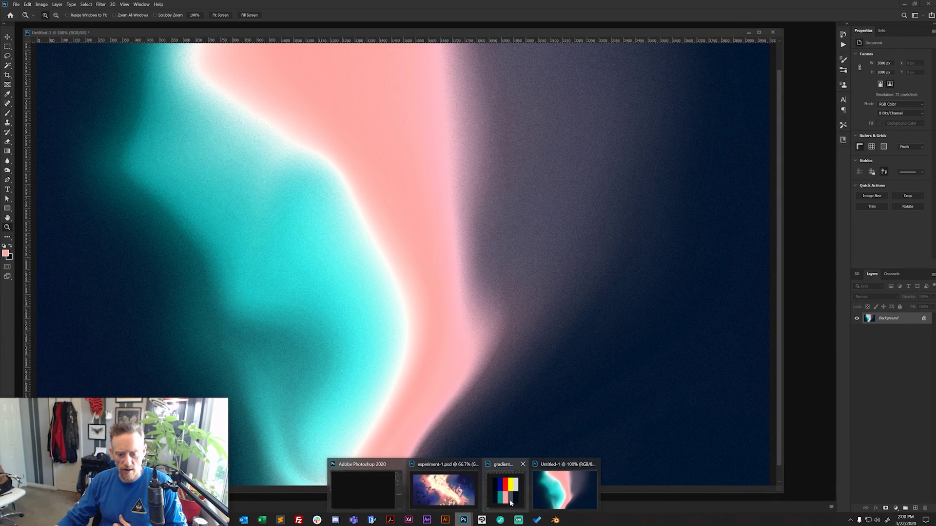
pyautogui.click(463, 490)
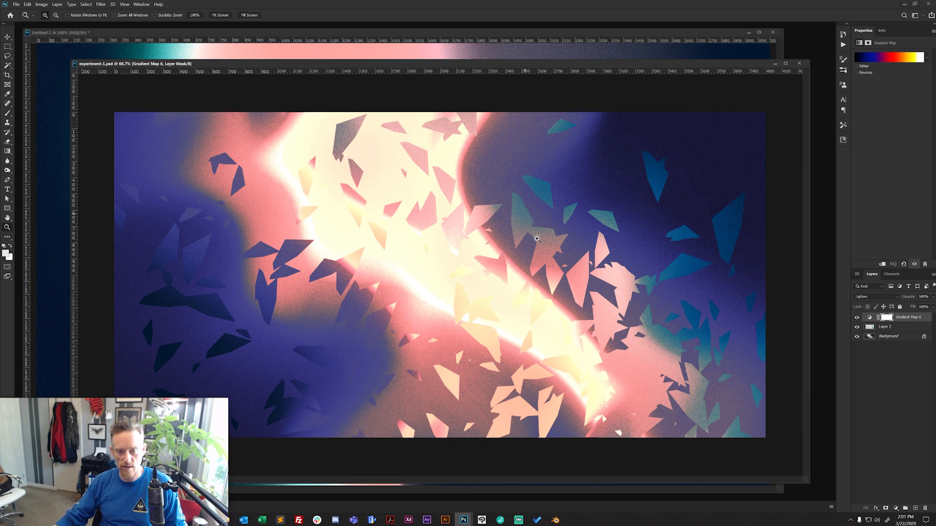
pyautogui.click(776, 64)
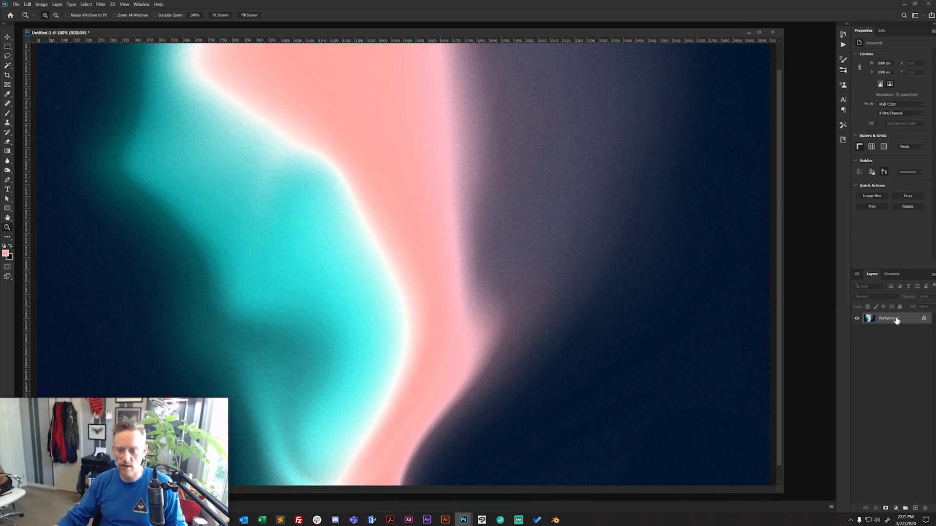
# - Add a new empty layer named 'Brush' above the Background layer
pyautogui.click(57, 5)
pyautogui.moveTo(101, 12)
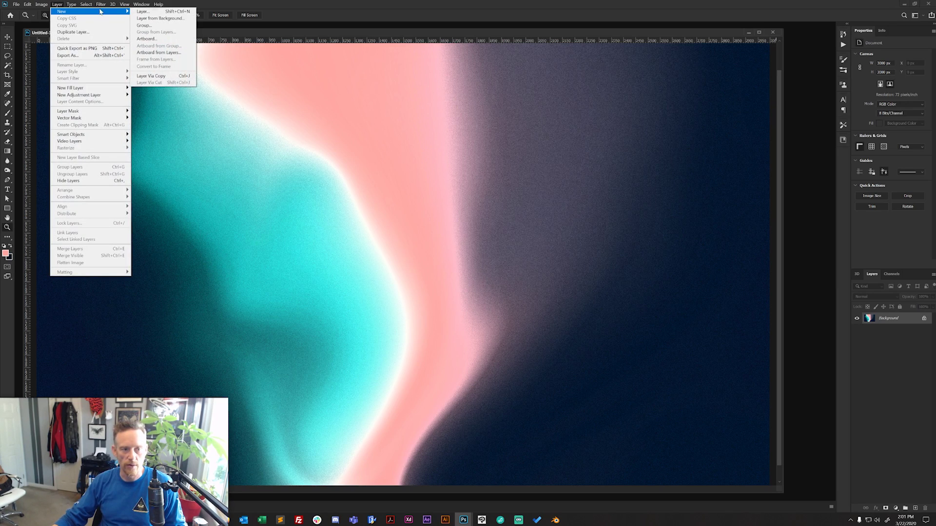
pyautogui.click(145, 12)
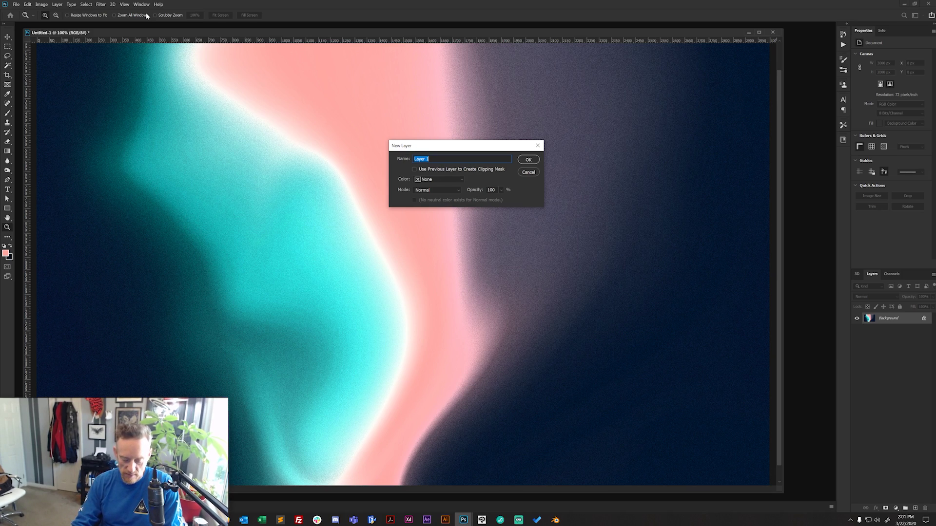
pyautogui.write('Br')
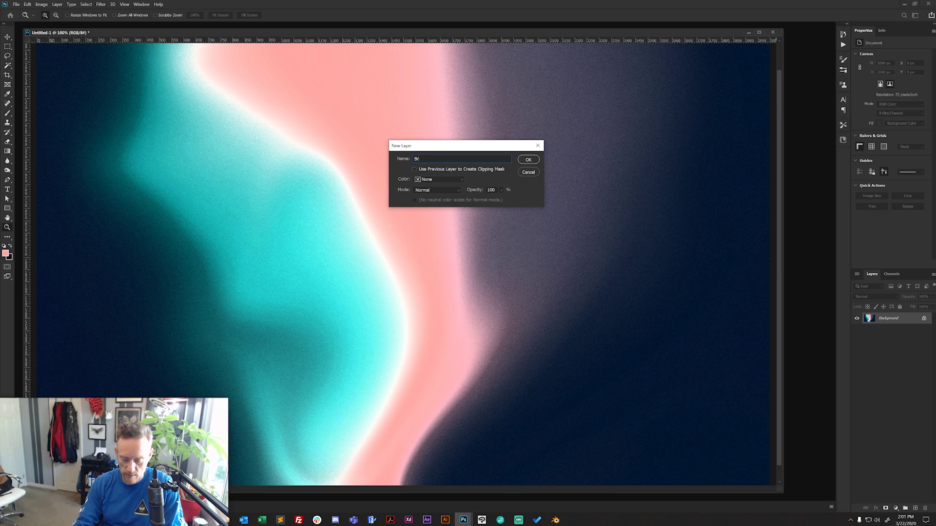
pyautogui.write('ush')
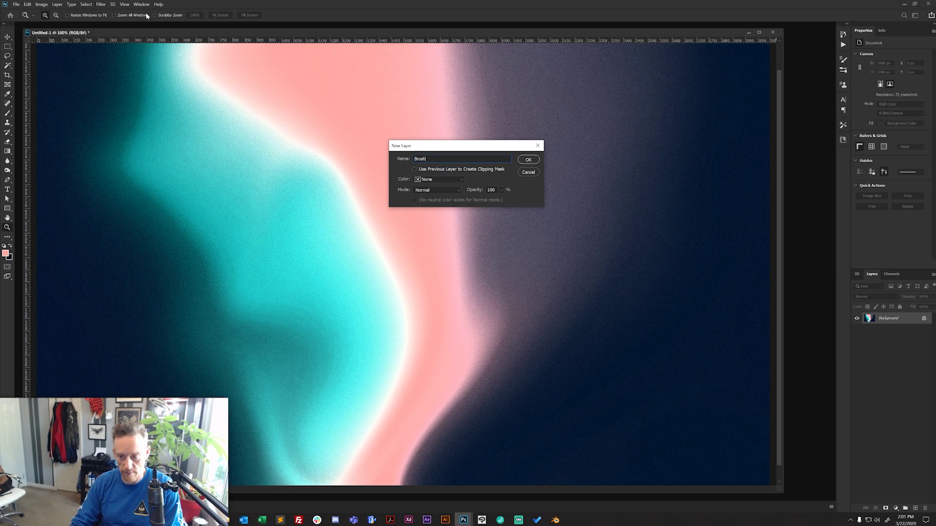
pyautogui.press('Return')
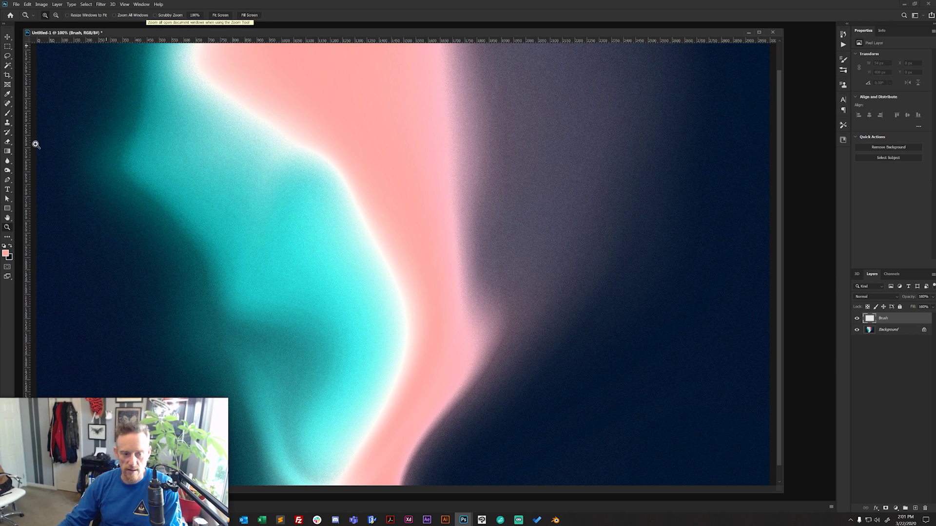
# - Zoom out to 66.7% to see the whole canvas, then select the Pen tool in Shape mode
pyautogui.keyDown('alt'); pyautogui.click(343, 211); pyautogui.keyUp('alt')
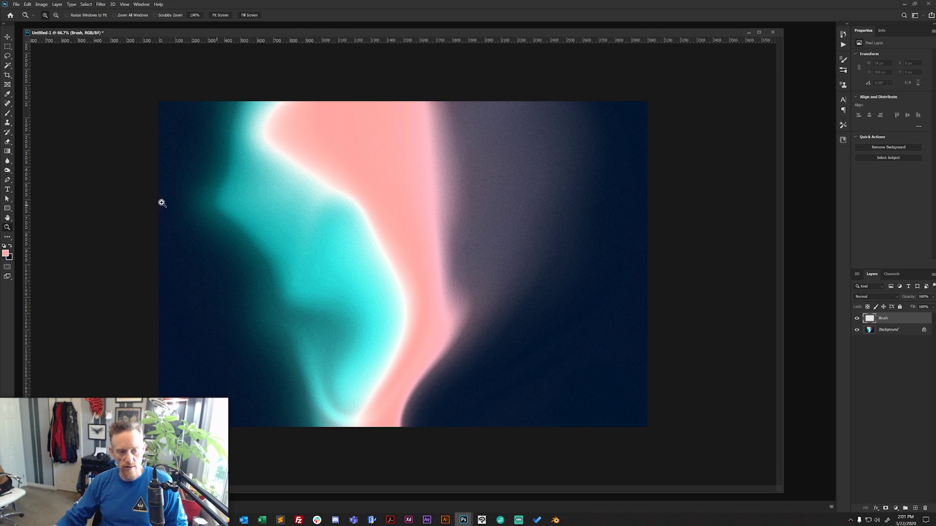
pyautogui.click(8, 180)
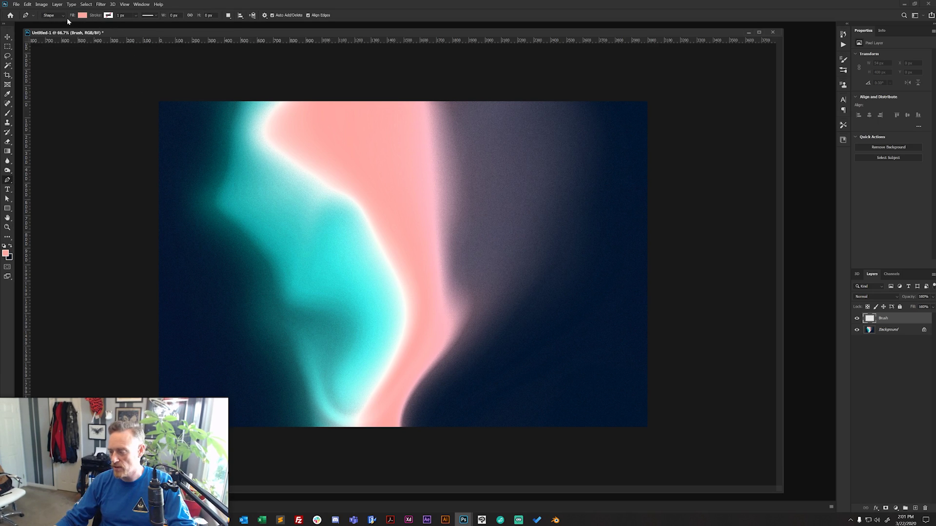
# - Show the Properties panel and set the pen shape fill colour to pure white (ffffff)
pyautogui.click(148, 6)
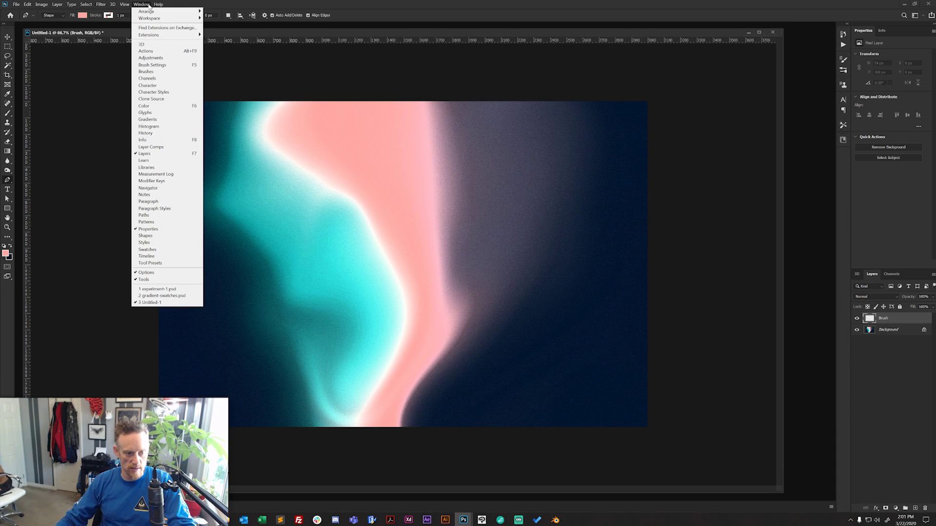
pyautogui.click(167, 231)
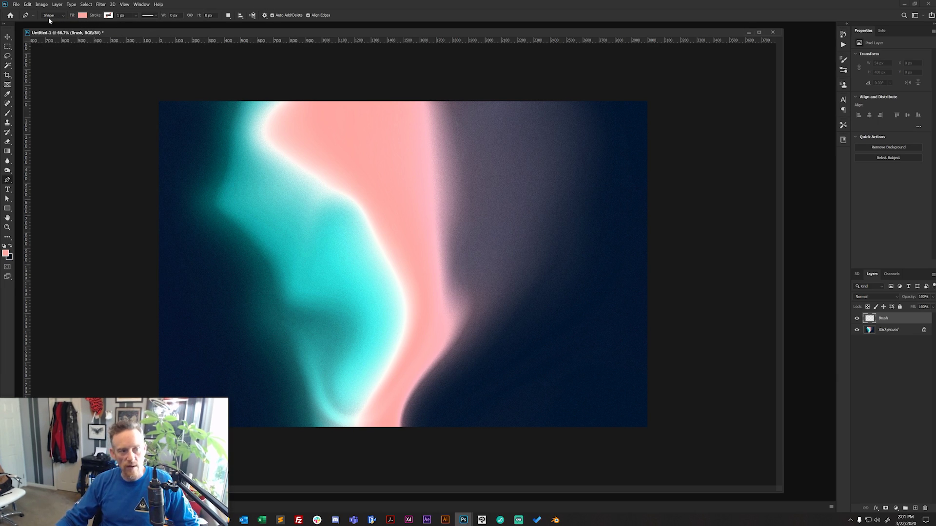
pyautogui.click(82, 15)
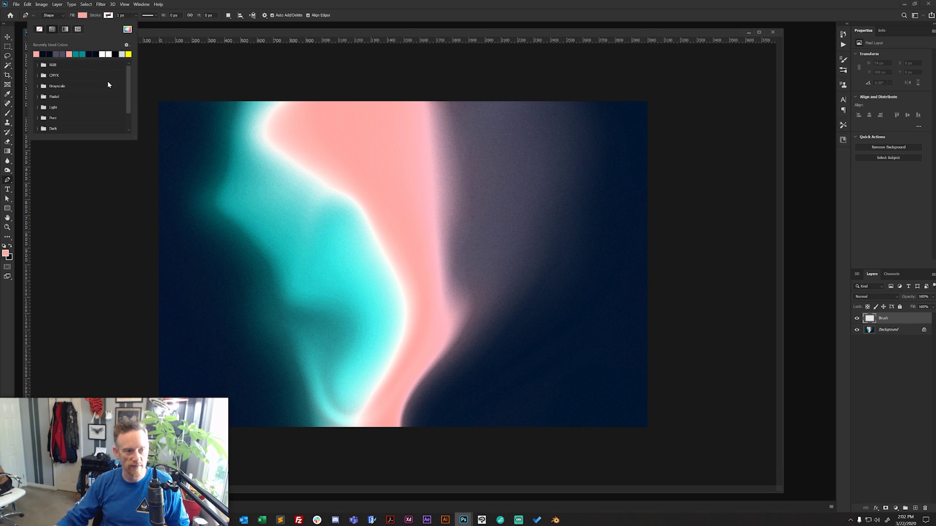
pyautogui.click(127, 29)
pyautogui.moveTo(410, 100); pyautogui.dragTo(315, 61)
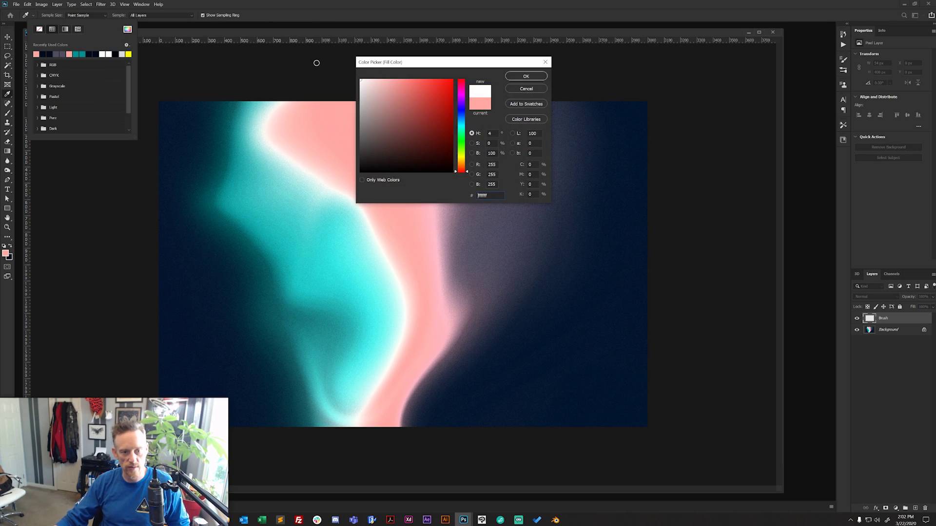
pyautogui.click(526, 76)
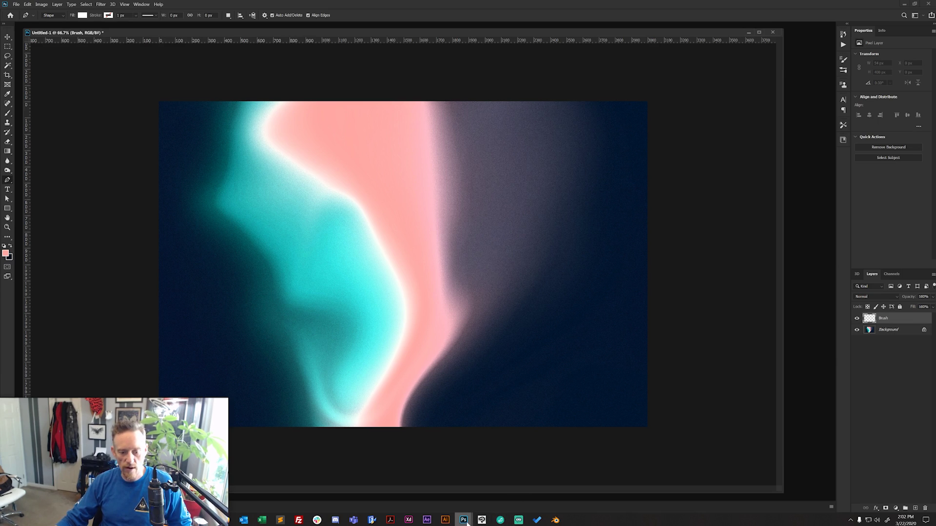
pyautogui.moveTo(466, 523)
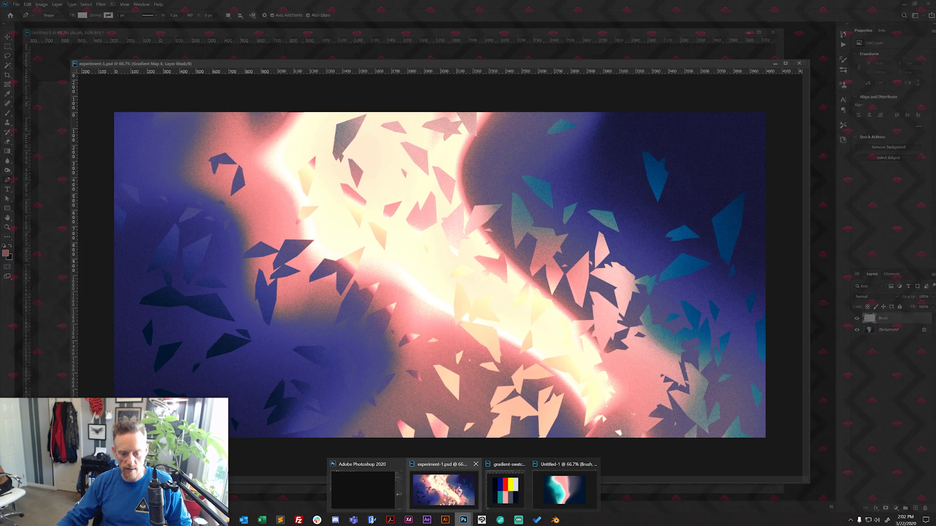
pyautogui.click(444, 493)
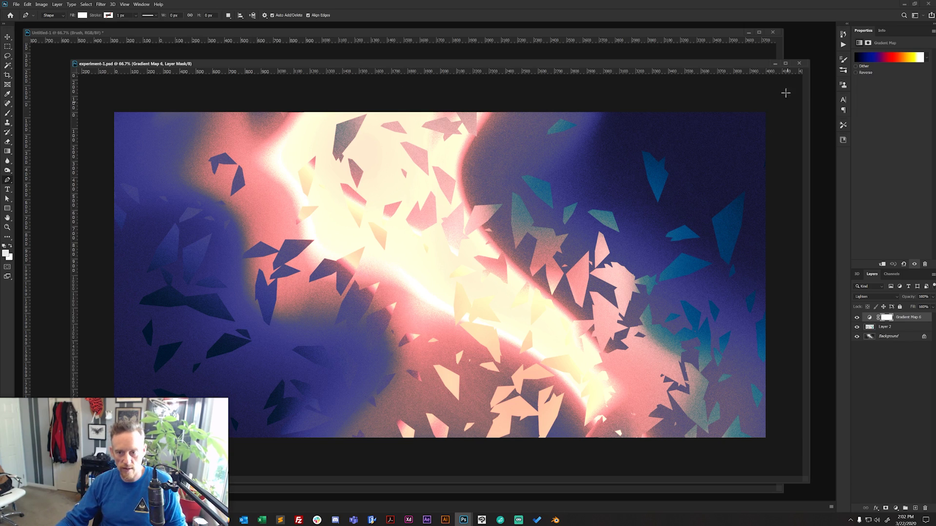
pyautogui.click(776, 64)
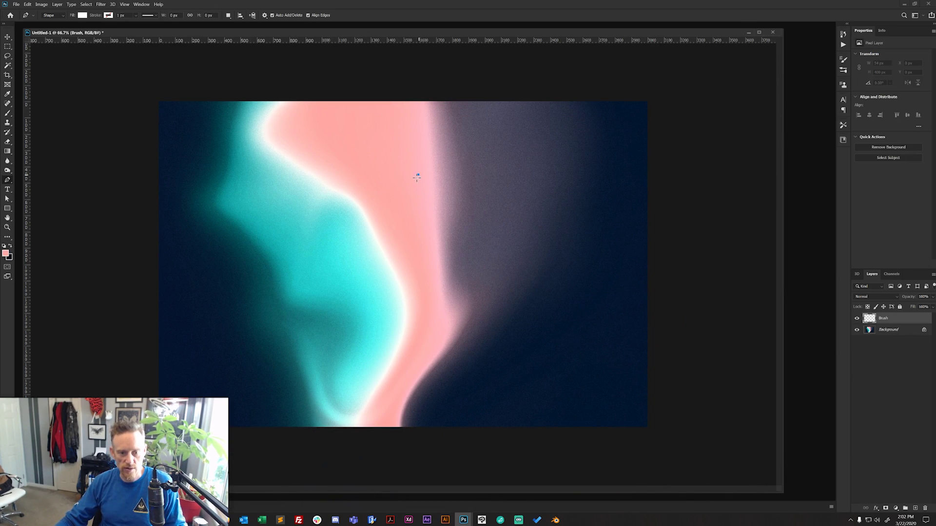
# - Add anchor points to the white shard on the pink band, widening it to five corners
pyautogui.moveTo(418, 175)
pyautogui.mouseDown()
pyautogui.moveTo(404, 185)
pyautogui.moveTo(401, 205)
pyautogui.mouseUp()
pyautogui.click(398, 232)
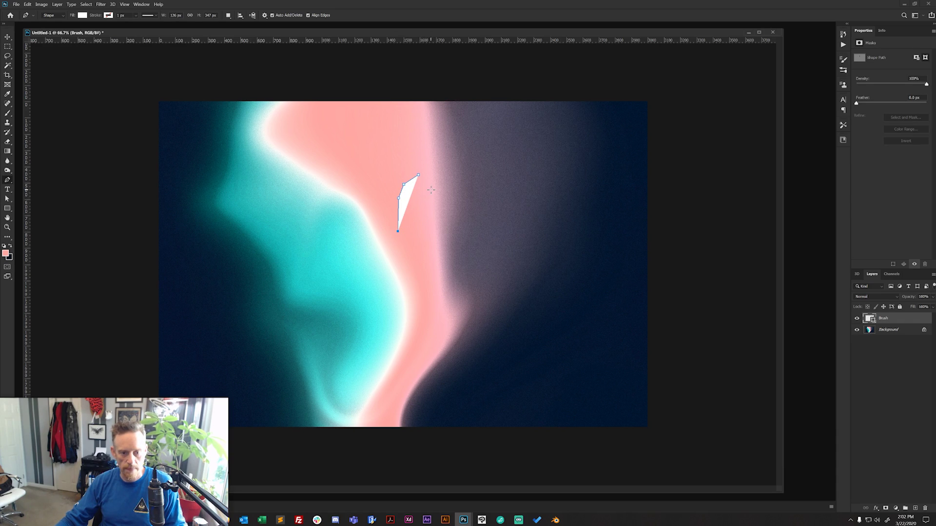
pyautogui.click(421, 198)
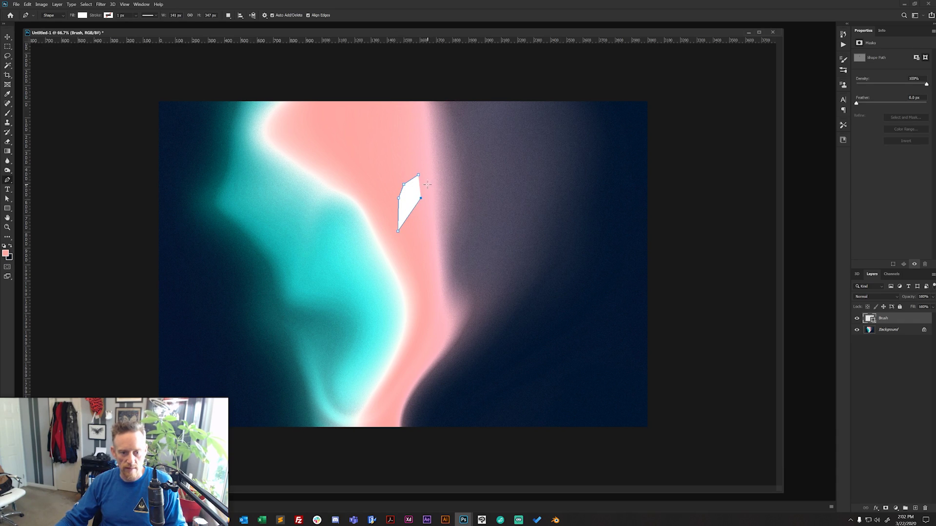
pyautogui.click(424, 183)
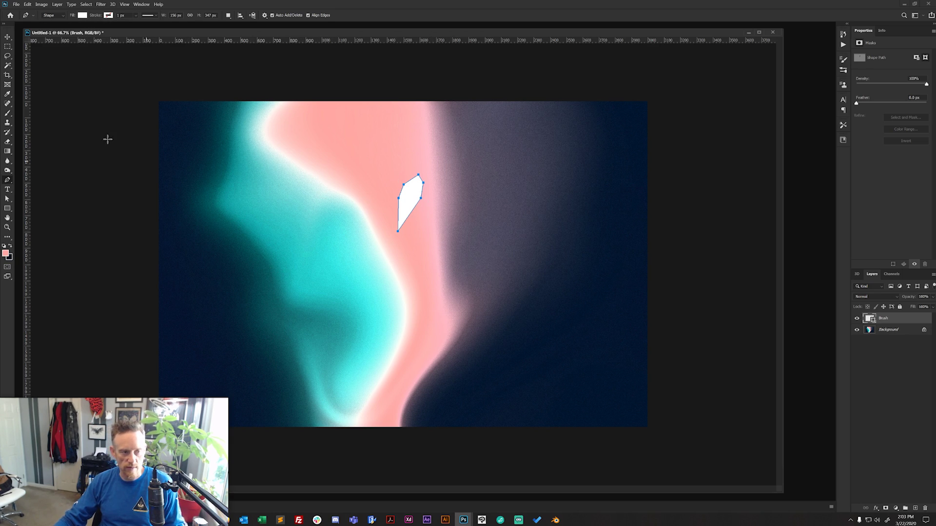
# - Change the shard's fill colour to solid black (000000)
pyautogui.click(83, 15)
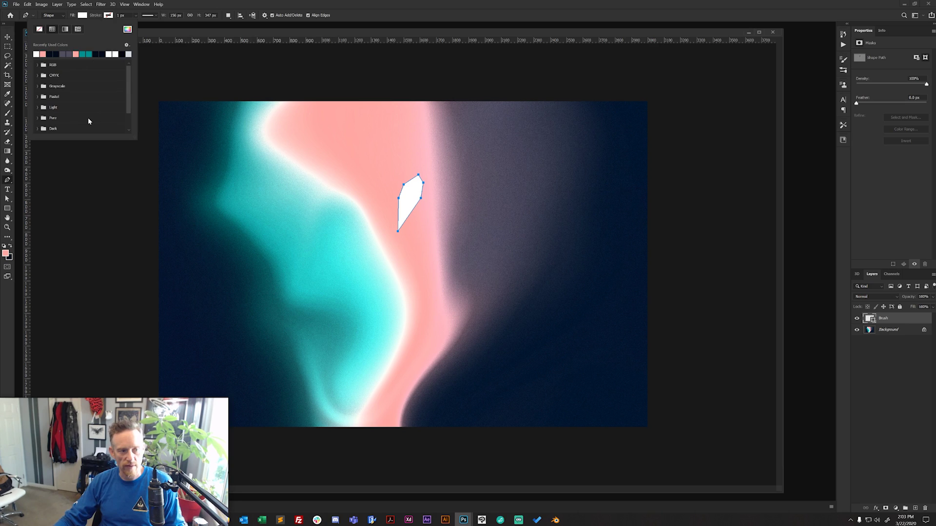
pyautogui.click(127, 29)
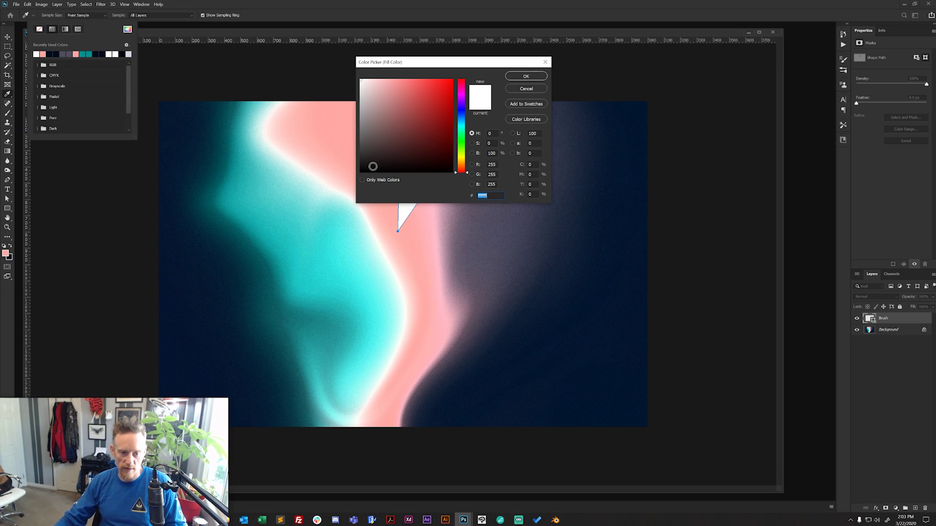
pyautogui.write('000000')
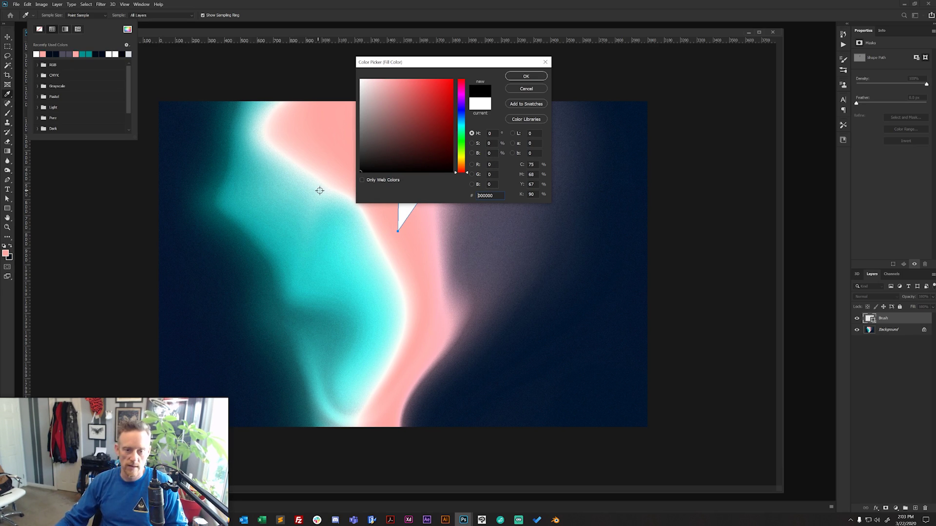
pyautogui.click(523, 76)
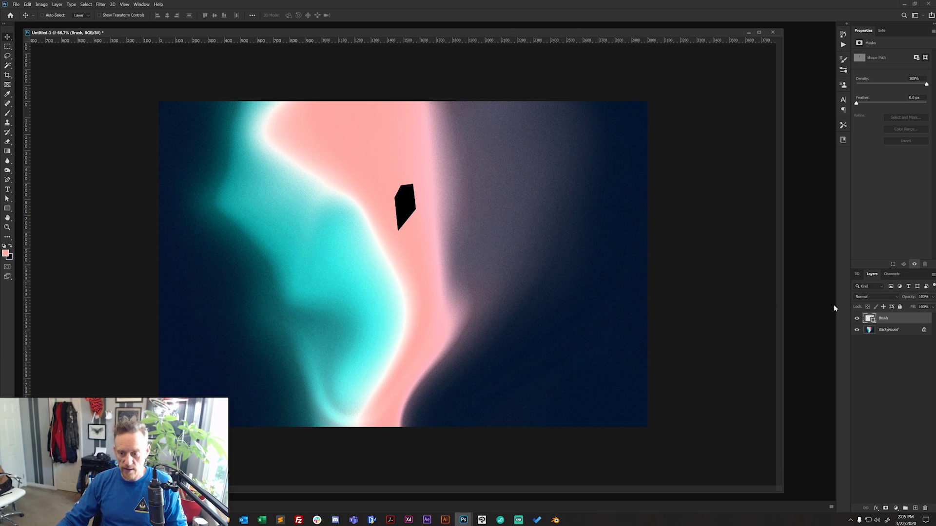
# - Hide the gradient Background layer and make the Brush layer active
pyautogui.click(899, 331)
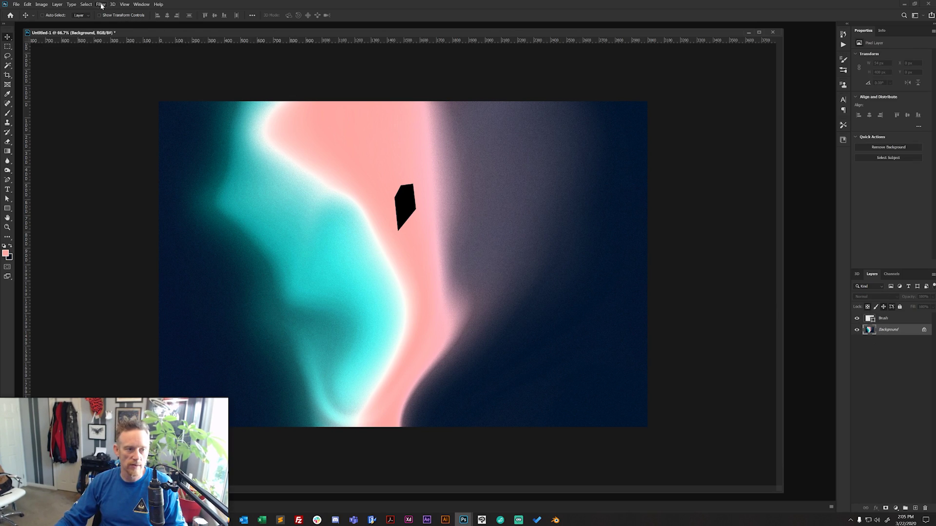
pyautogui.click(138, 5)
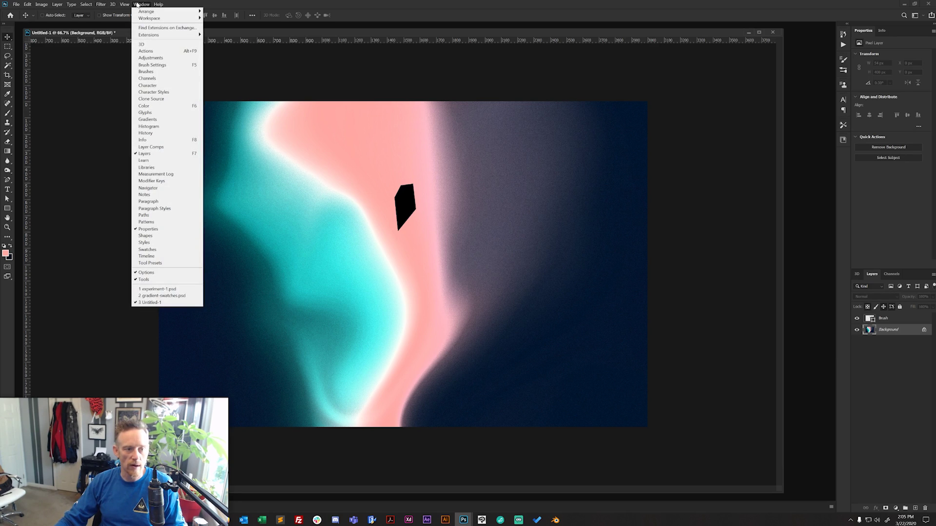
pyautogui.click(530, 2)
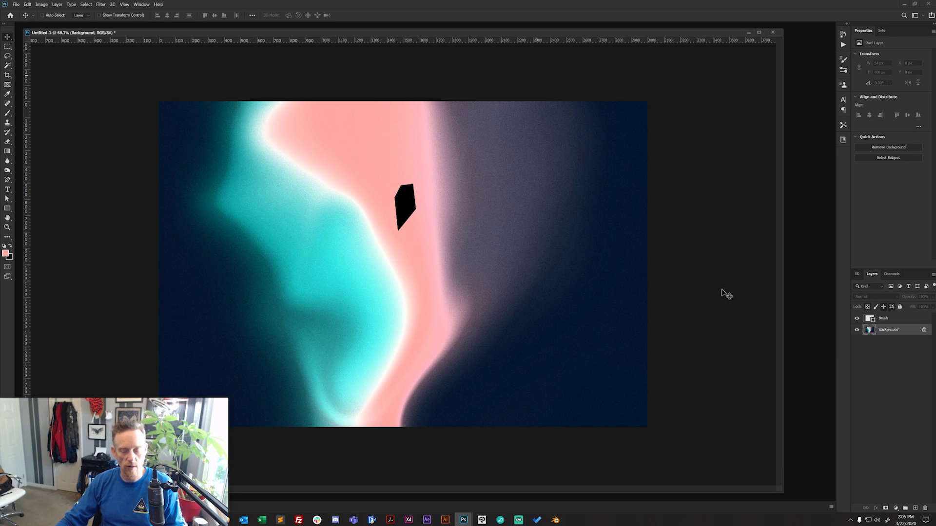
pyautogui.click(858, 331)
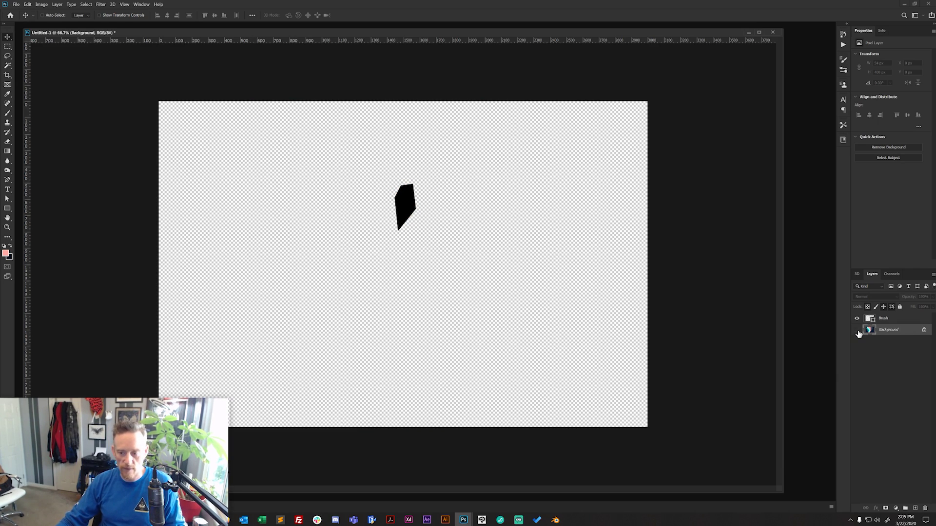
pyautogui.click(898, 320)
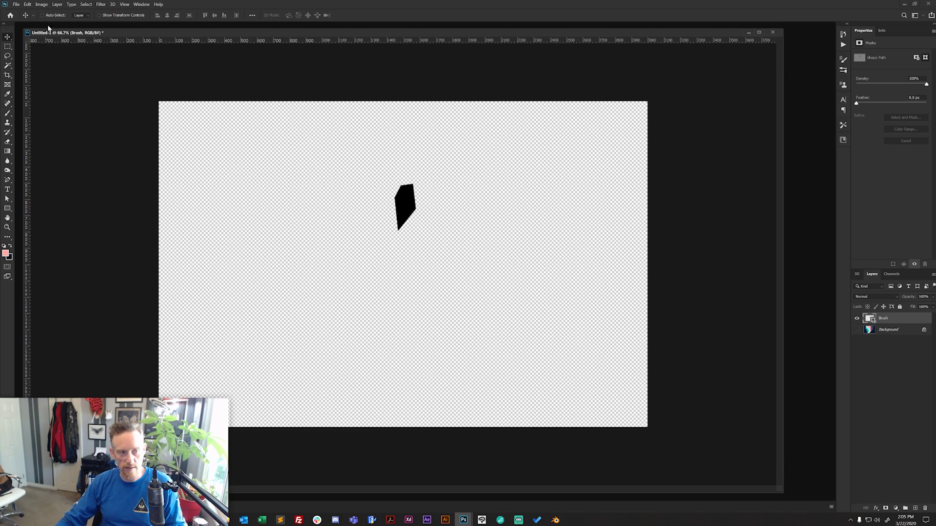
# - Define the black shard as a new brush preset named 'Scatter Brush'
pyautogui.click(28, 5)
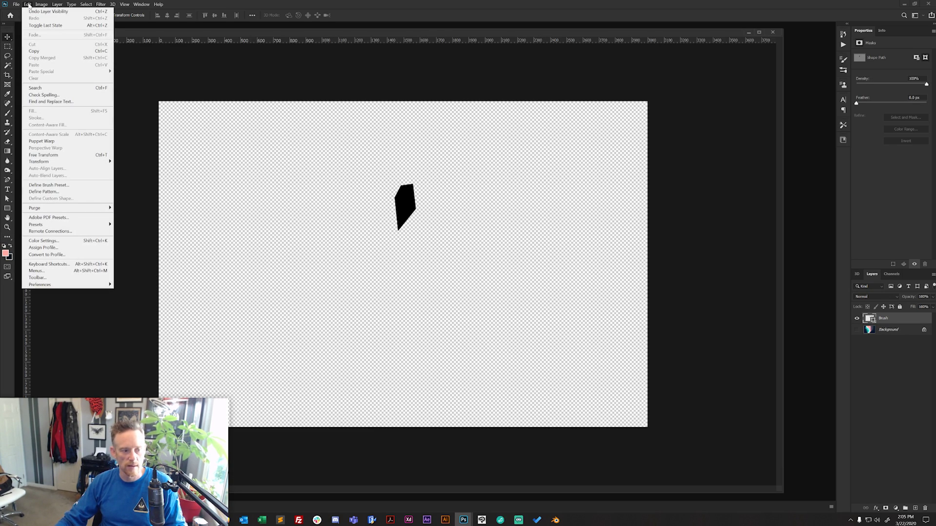
pyautogui.click(49, 185)
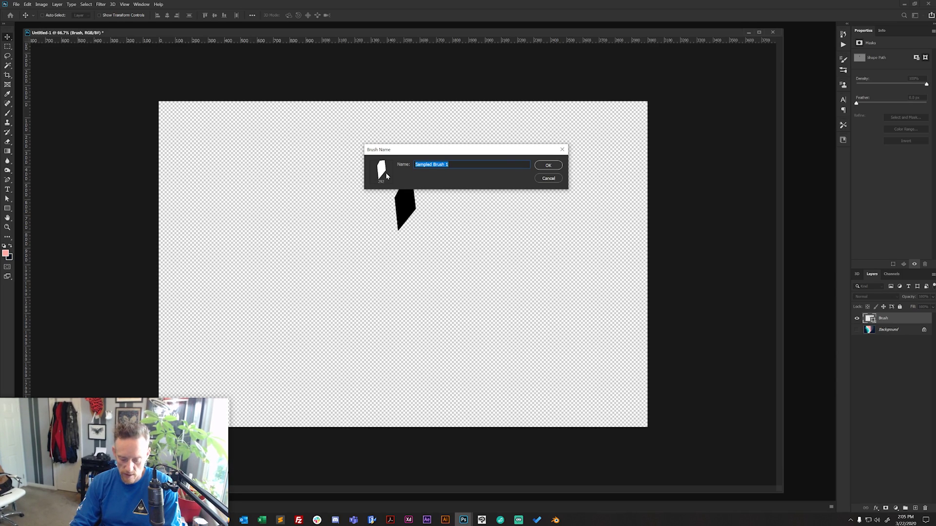
pyautogui.write('Scatter ')
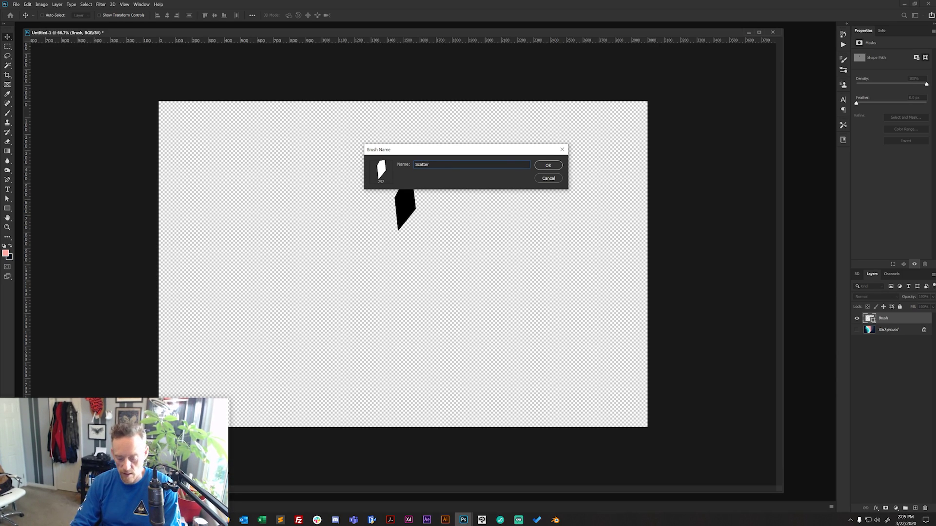
pyautogui.write('Brush')
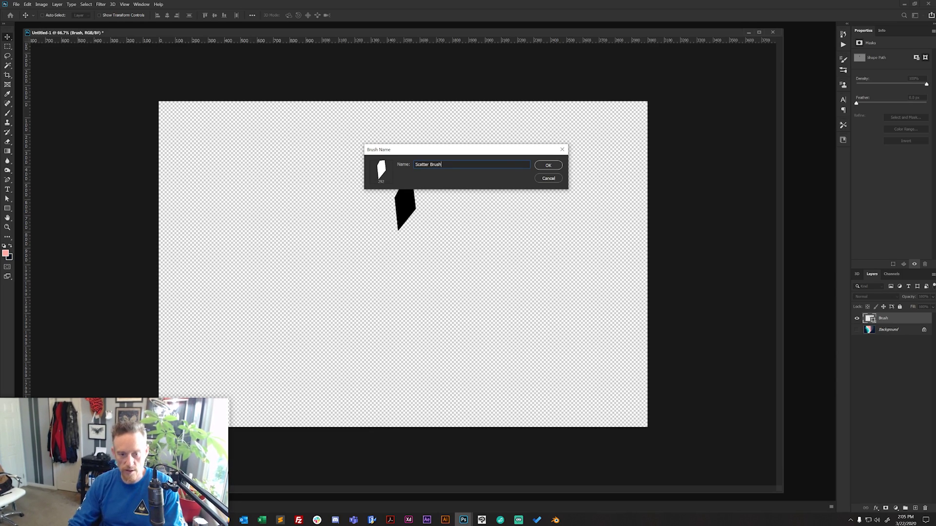
pyautogui.click(547, 166)
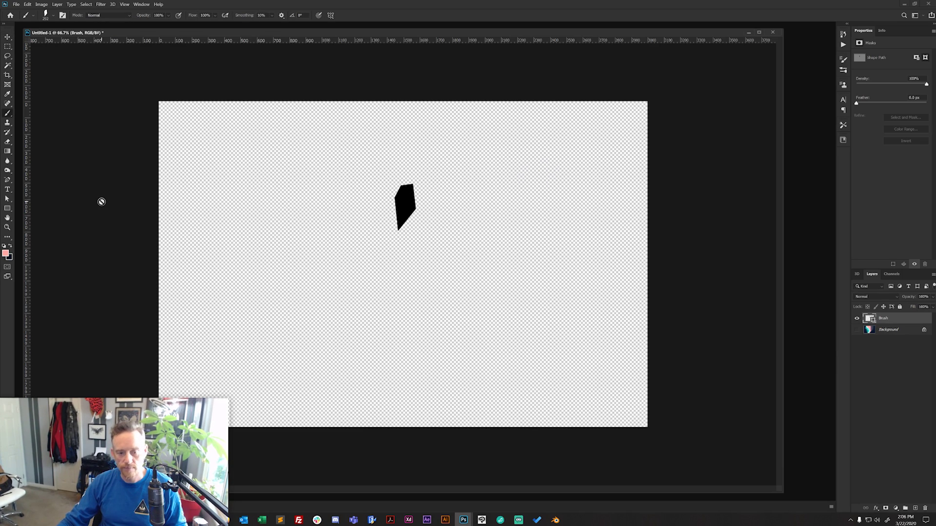
# - Show the Background again and add a new layer named 'Geometric Shapes' above Brush
pyautogui.click(857, 331)
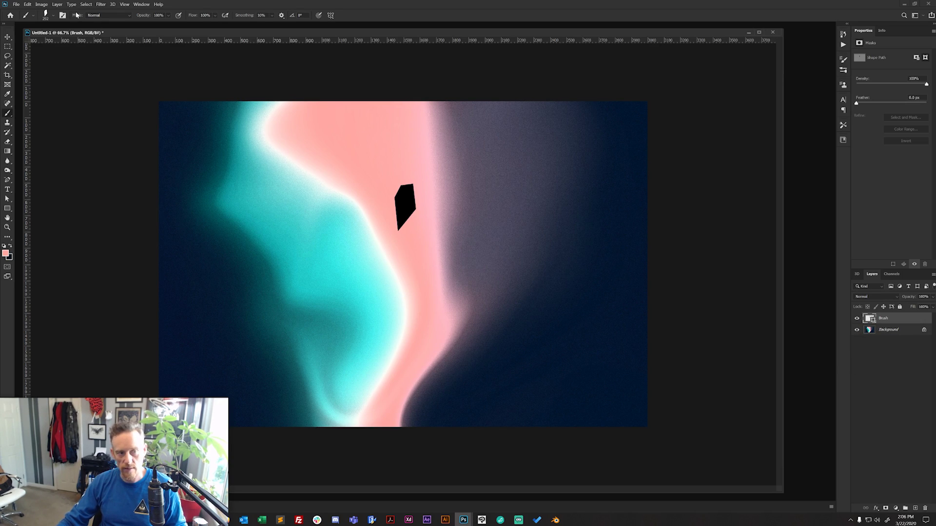
pyautogui.click(57, 5)
pyautogui.moveTo(88, 12)
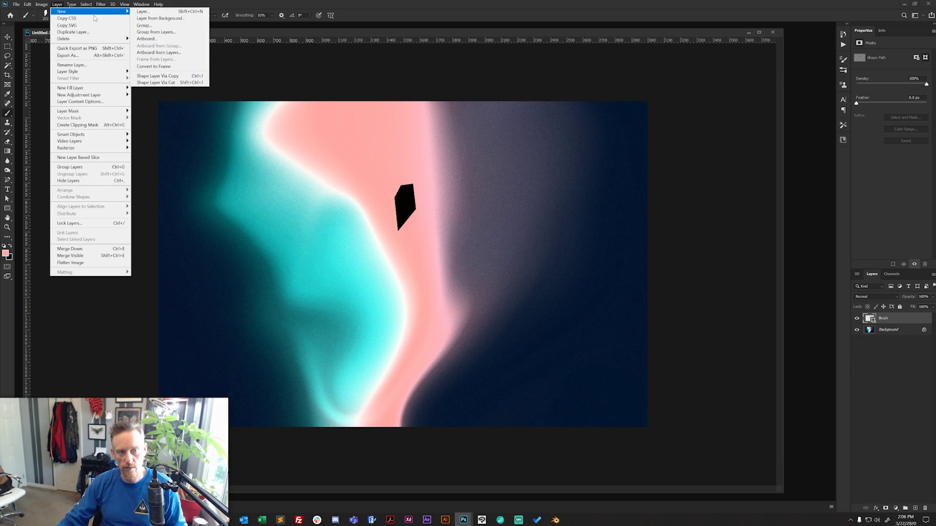
pyautogui.click(146, 11)
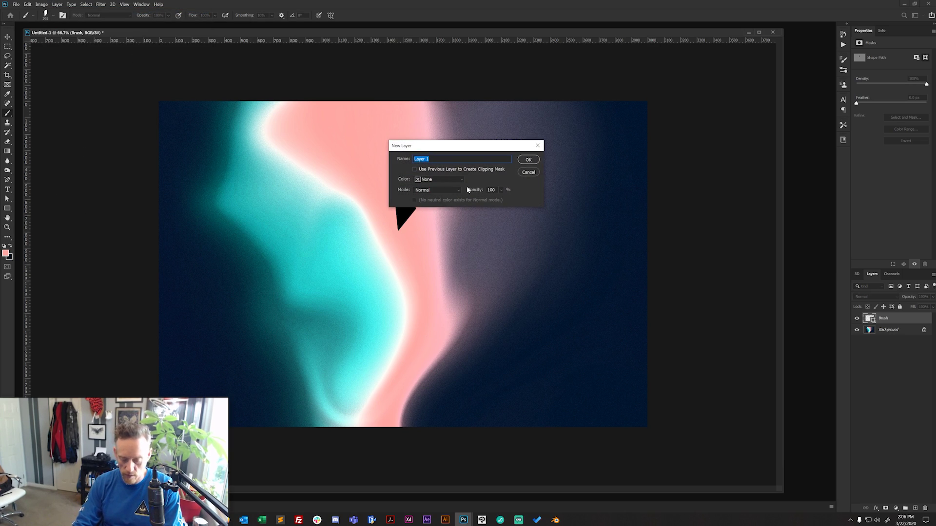
pyautogui.write('Ge')
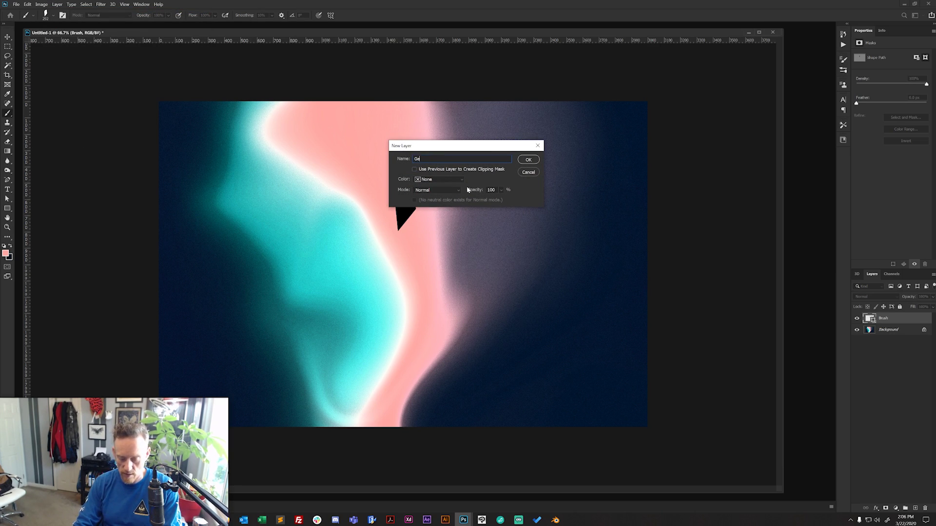
pyautogui.write('ometric')
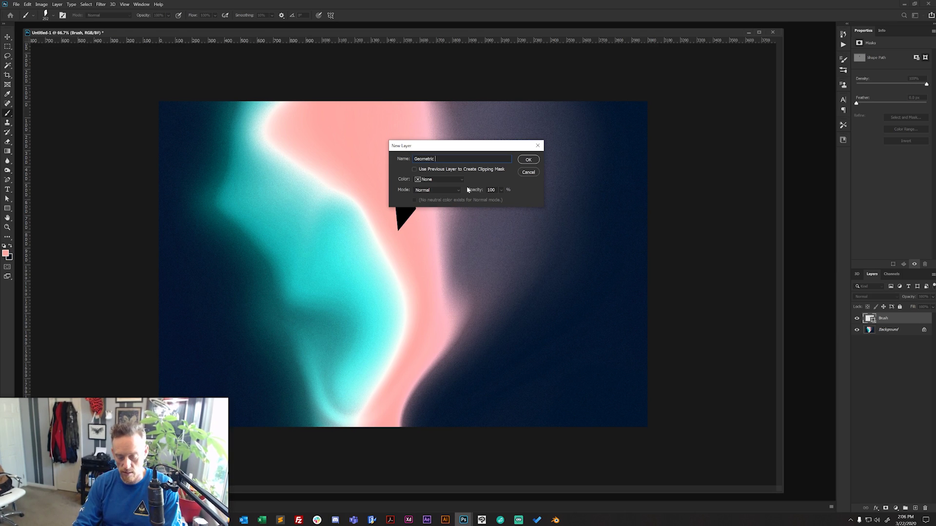
pyautogui.write(' Shapes')
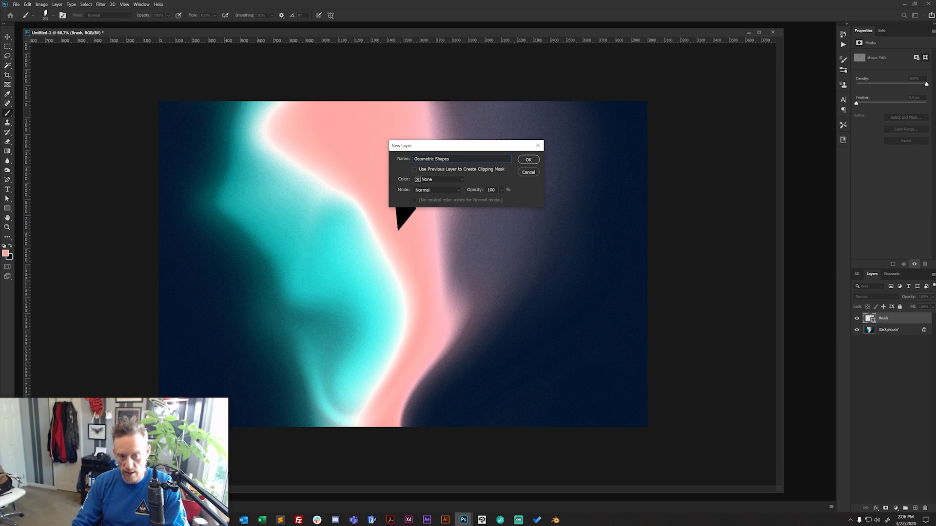
pyautogui.press('Return')
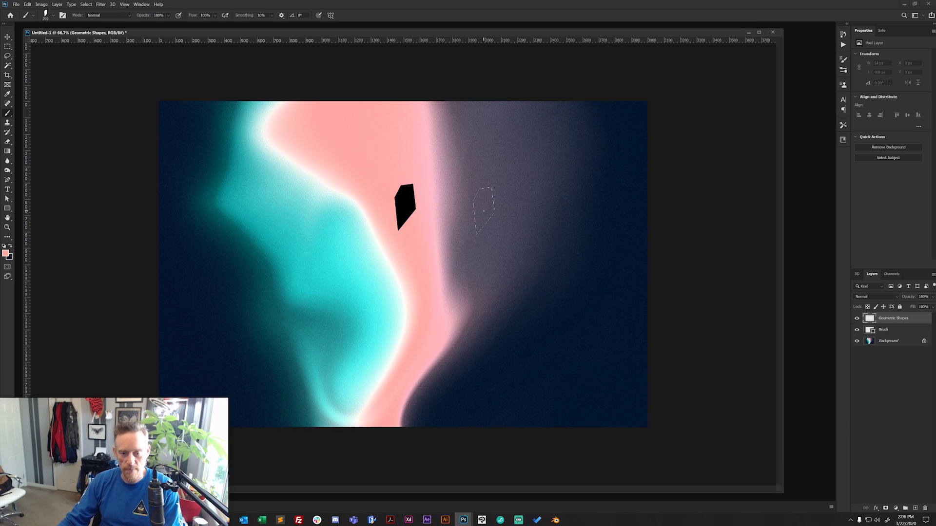
pyautogui.click(273, 205)
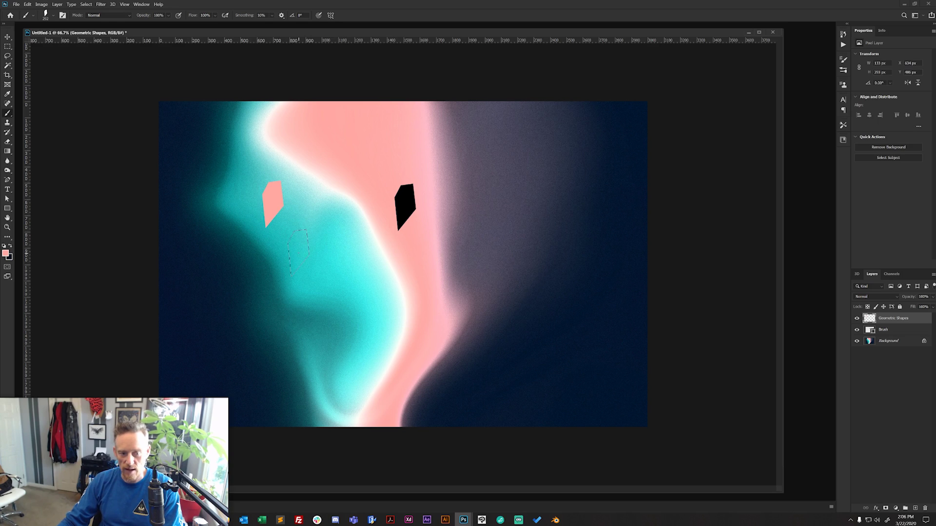
pyautogui.click(298, 253)
pyautogui.click(539, 279)
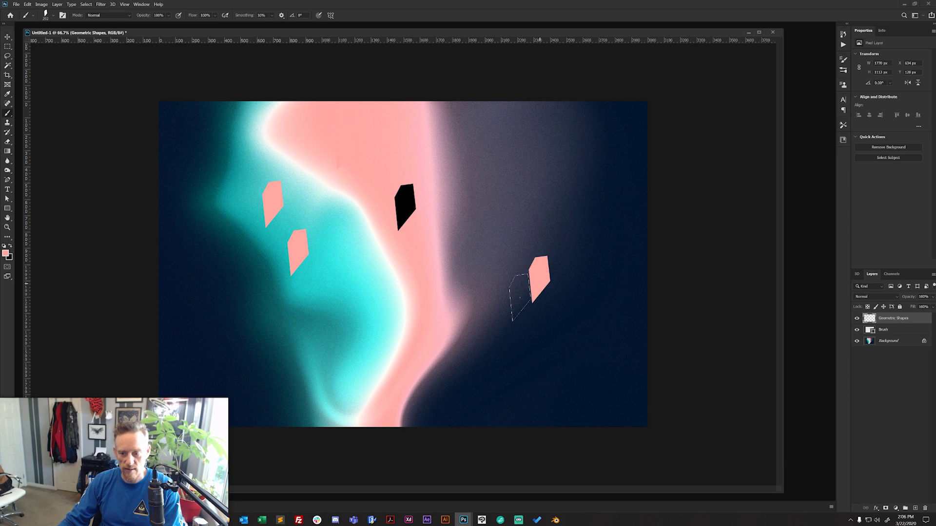
pyautogui.click(417, 336)
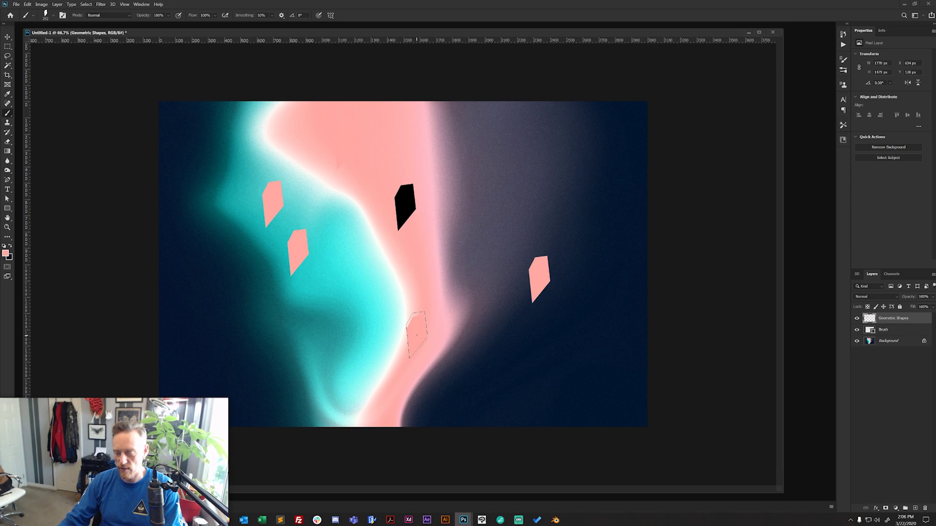
pyautogui.moveTo(548, 224)
pyautogui.mouseDown()
pyautogui.moveTo(480, 189)
pyautogui.moveTo(368, 183)
pyautogui.moveTo(378, 251)
pyautogui.mouseUp()
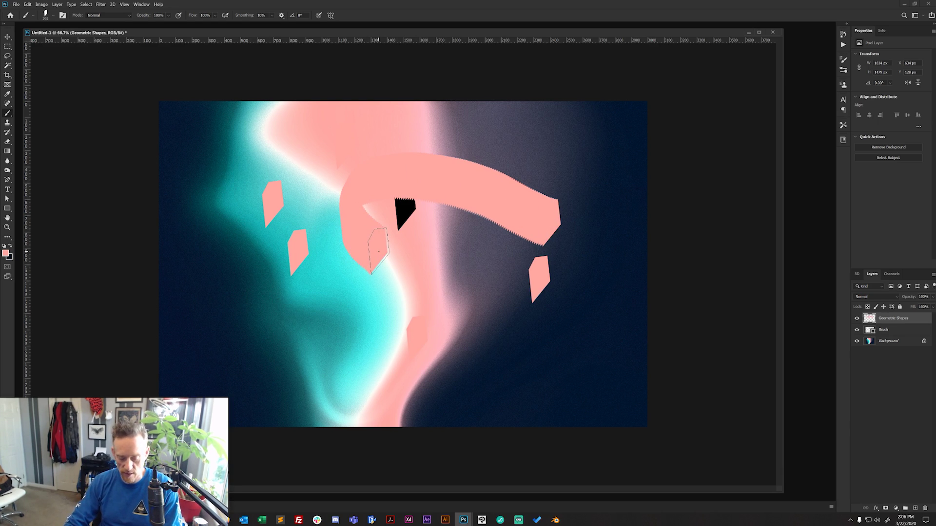
pyautogui.hotkey('ctrl', 'a')
pyautogui.press('Delete')
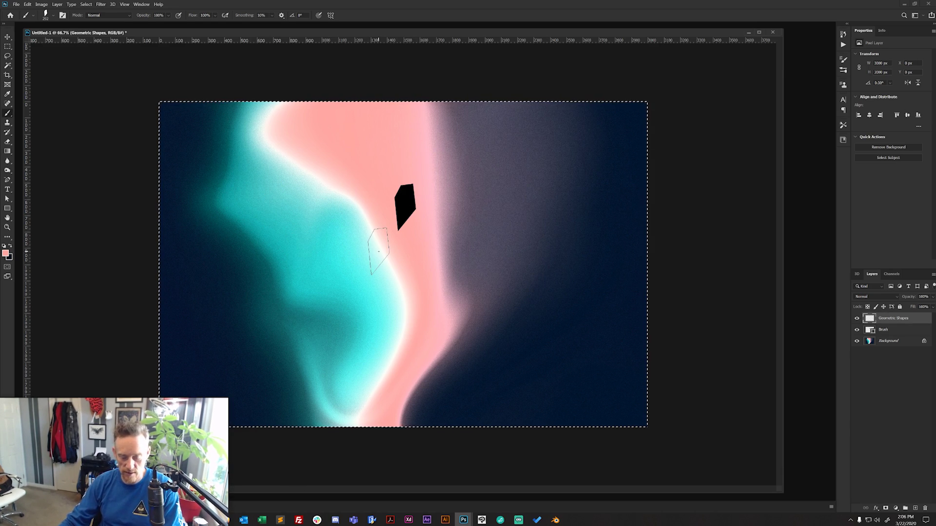
pyautogui.hotkey('ctrl', 'd')
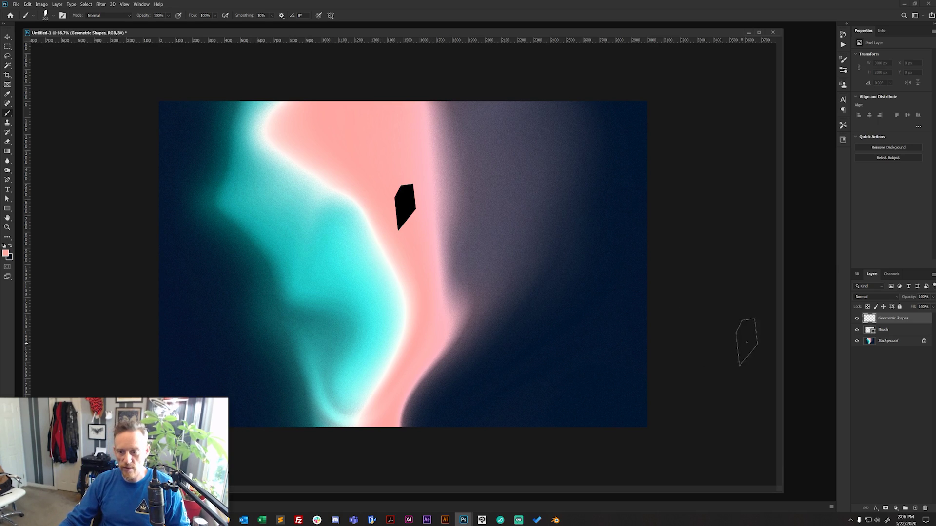
pyautogui.click(857, 331)
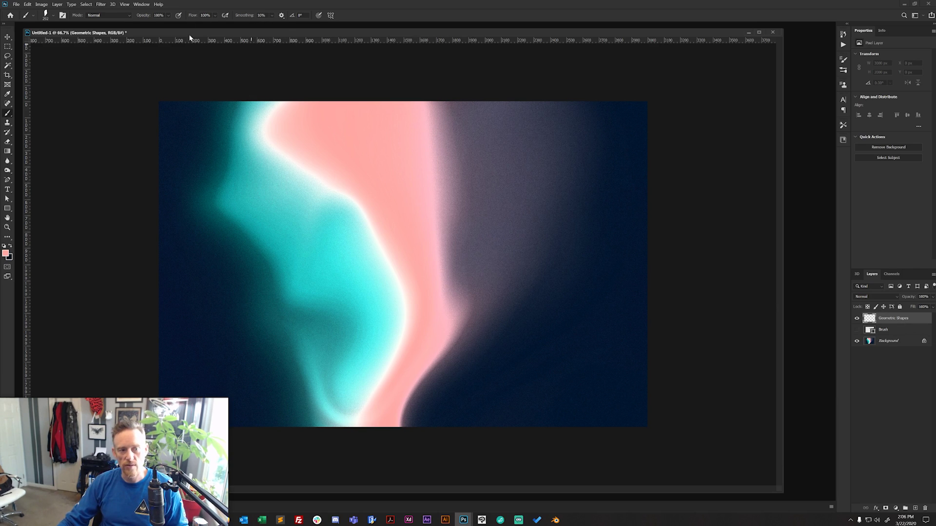
# - Open Brush Settings and enable Shape Dynamics with Size Jitter at about 50%
pyautogui.click(140, 5)
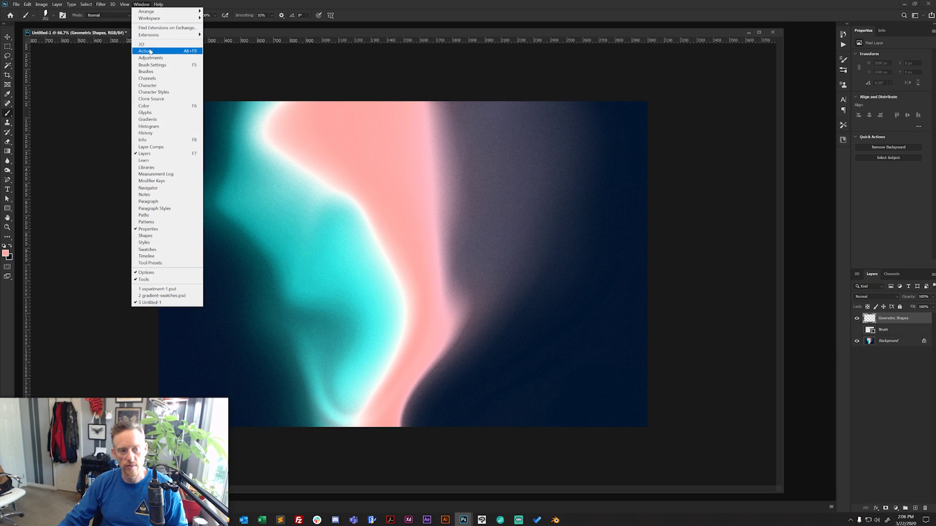
pyautogui.click(152, 66)
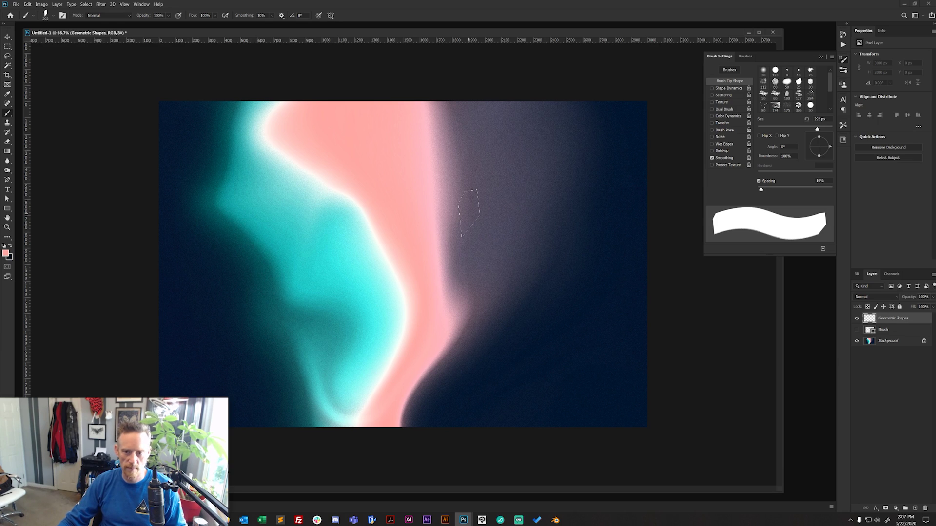
pyautogui.click(726, 88)
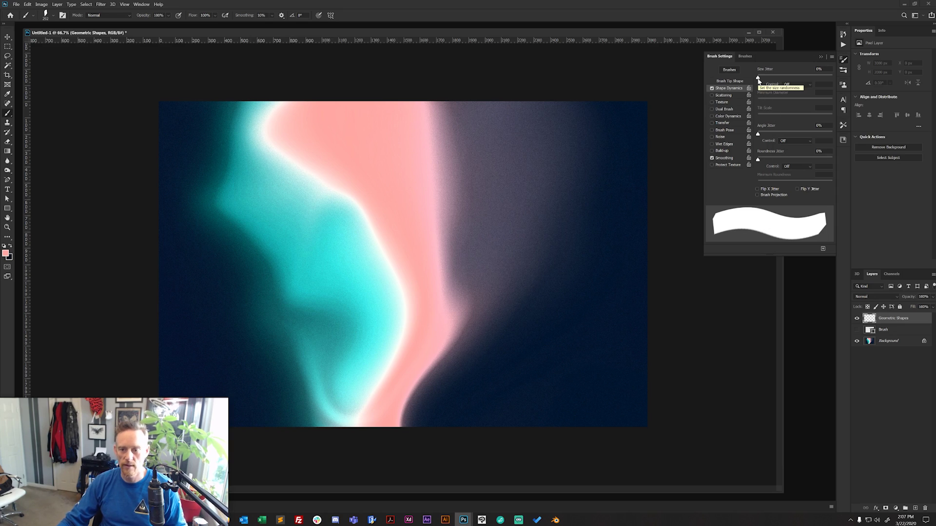
pyautogui.moveTo(759, 79)
pyautogui.mouseDown()
pyautogui.moveTo(811, 86)
pyautogui.moveTo(801, 84)
pyautogui.mouseUp()
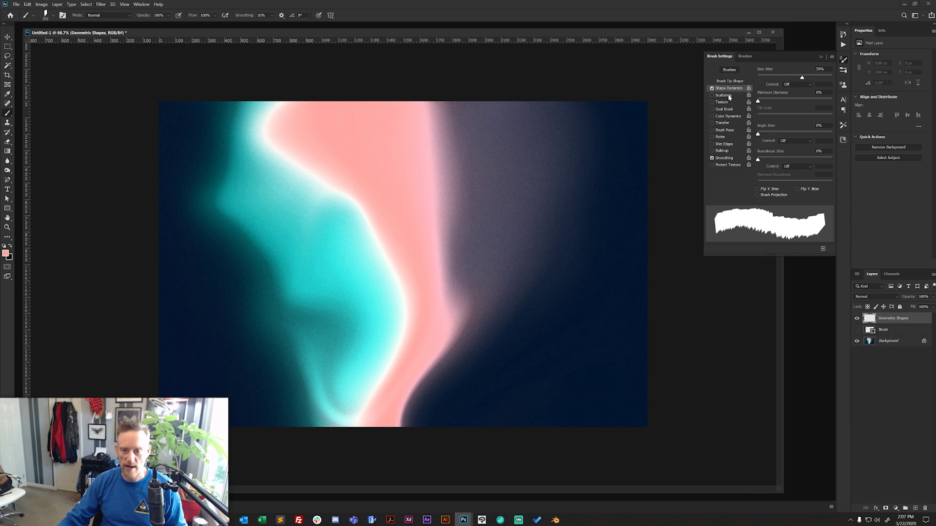
pyautogui.click(730, 81)
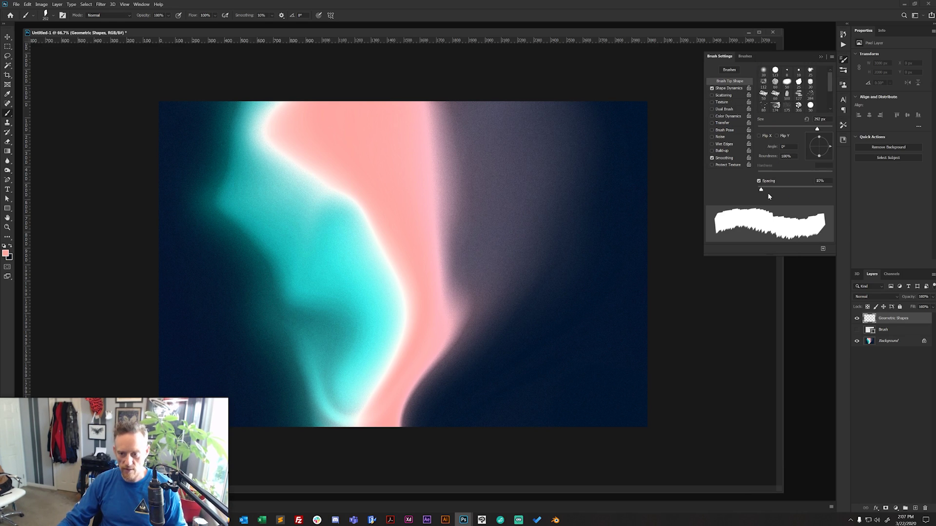
# - Widen the brush tip Spacing to about 259% so the shard dabs separate
pyautogui.moveTo(771, 193); pyautogui.dragTo(817, 193)
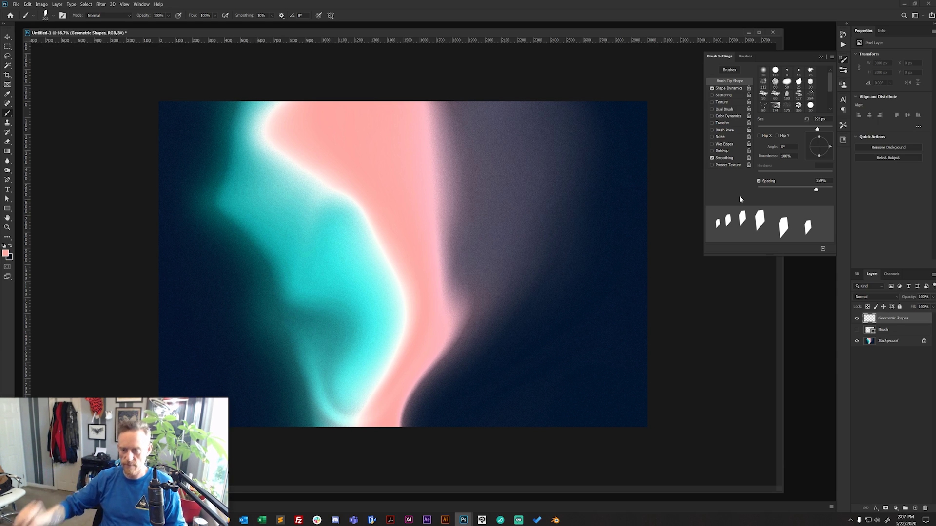
pyautogui.click(729, 88)
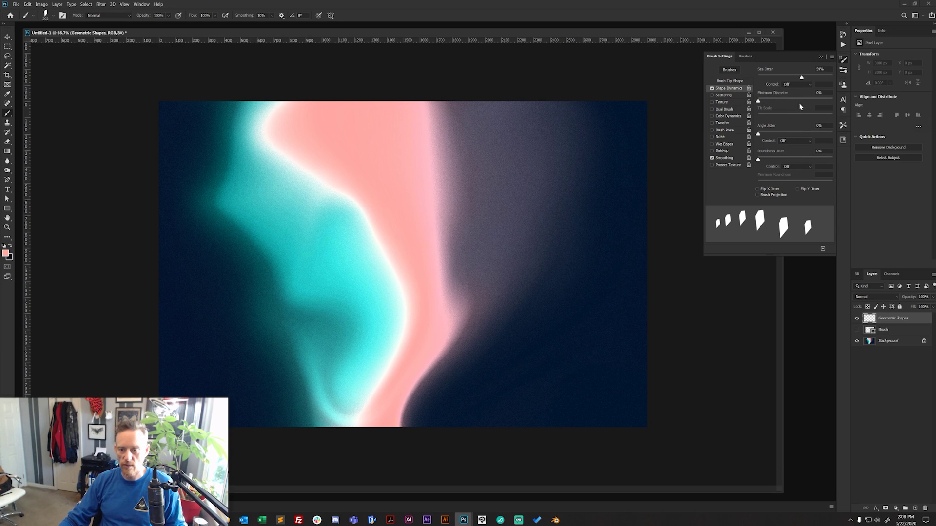
# - Set Size Jitter to about 80%, leaving Minimum Diameter at 0%
pyautogui.moveTo(802, 78); pyautogui.dragTo(737, 85)
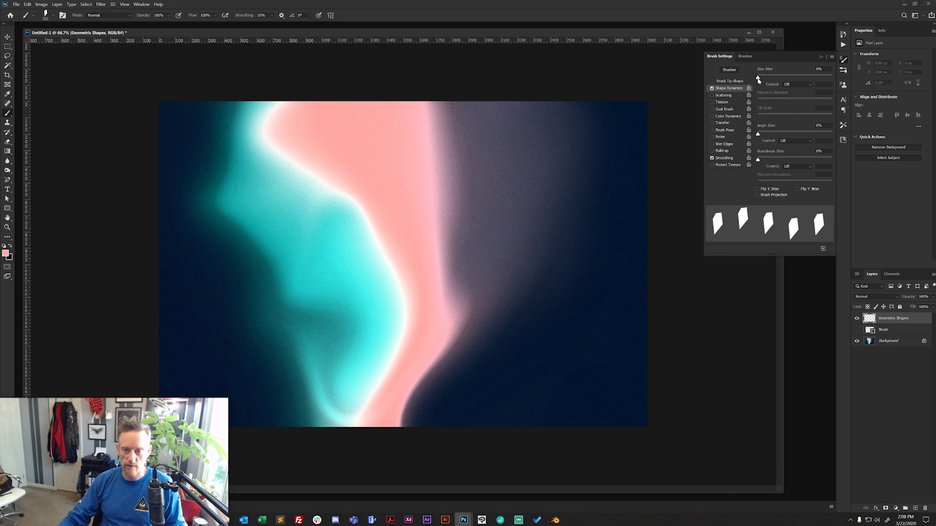
pyautogui.moveTo(759, 80); pyautogui.dragTo(824, 86)
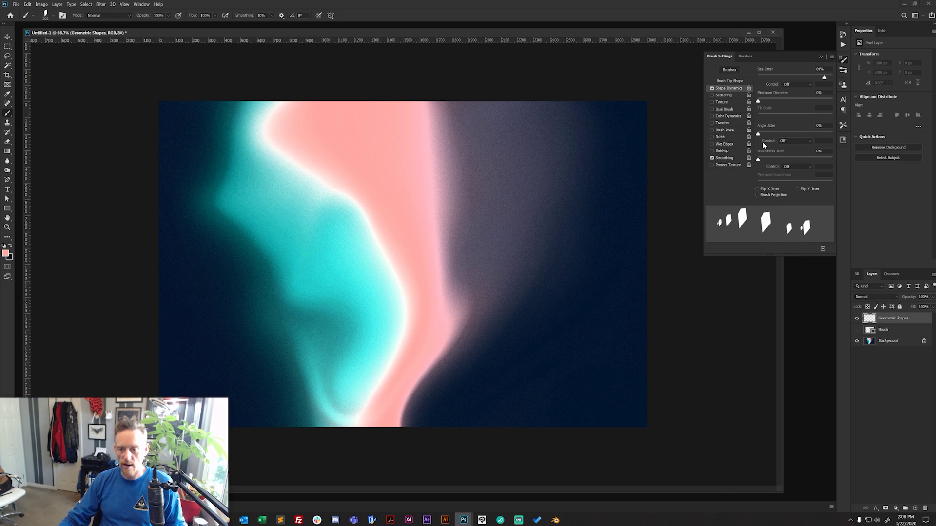
pyautogui.moveTo(760, 104); pyautogui.dragTo(799, 110)
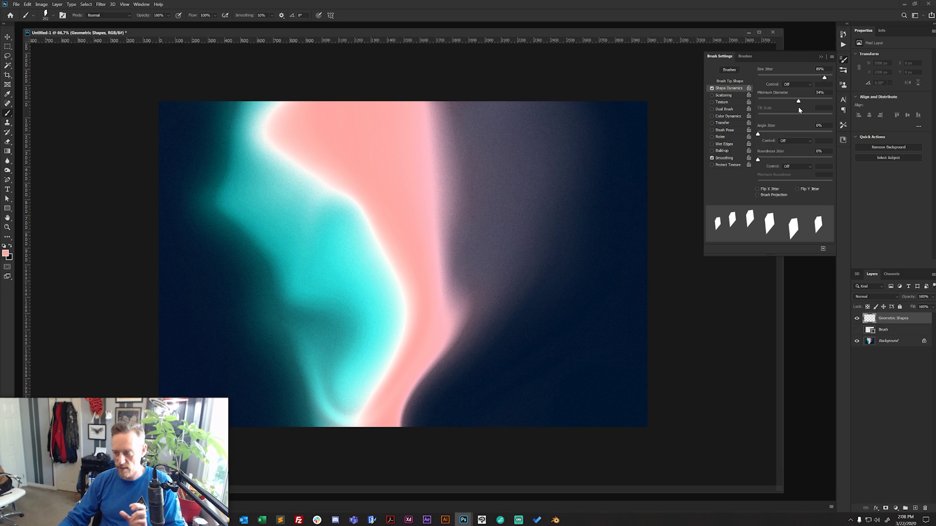
pyautogui.moveTo(797, 106); pyautogui.dragTo(753, 101)
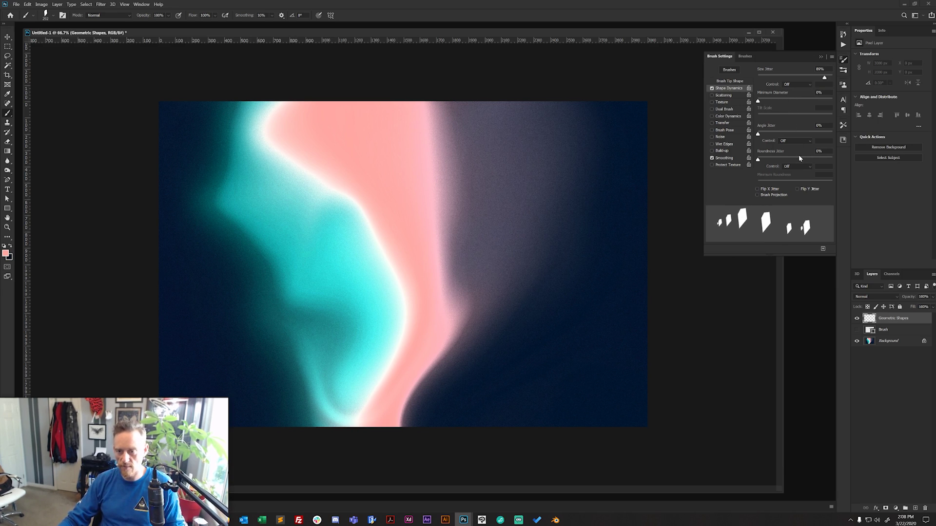
# - Set Angle Jitter to about 76%, enable Flip X and Flip Y Jitter, and turn on Scattering
pyautogui.moveTo(762, 137); pyautogui.dragTo(816, 137)
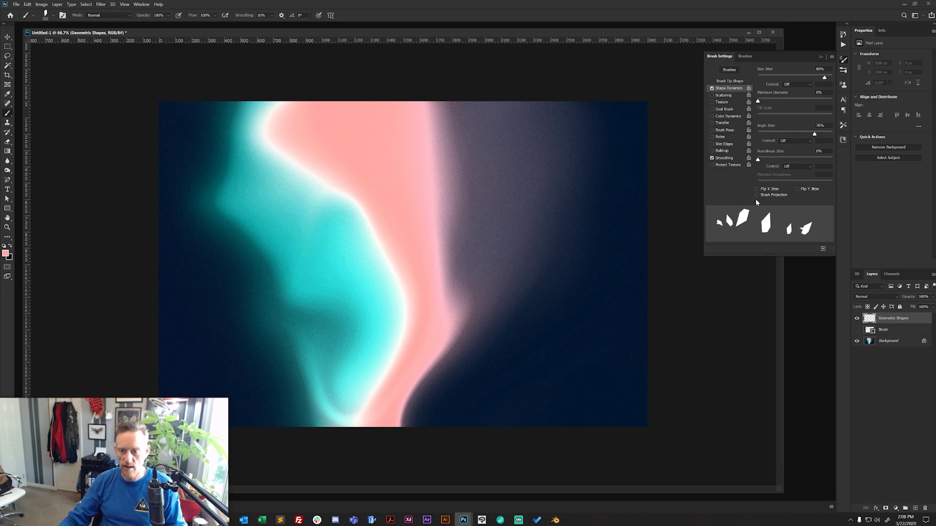
pyautogui.click(768, 190)
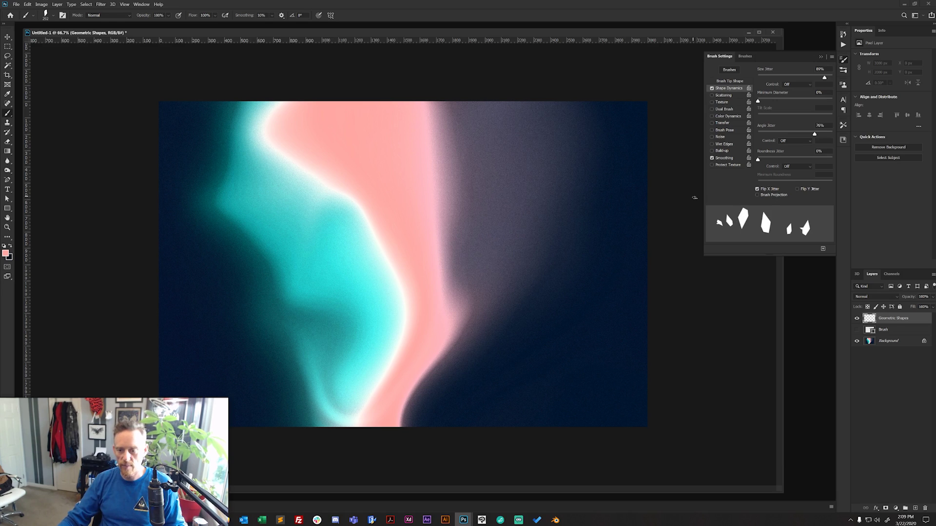
pyautogui.click(806, 193)
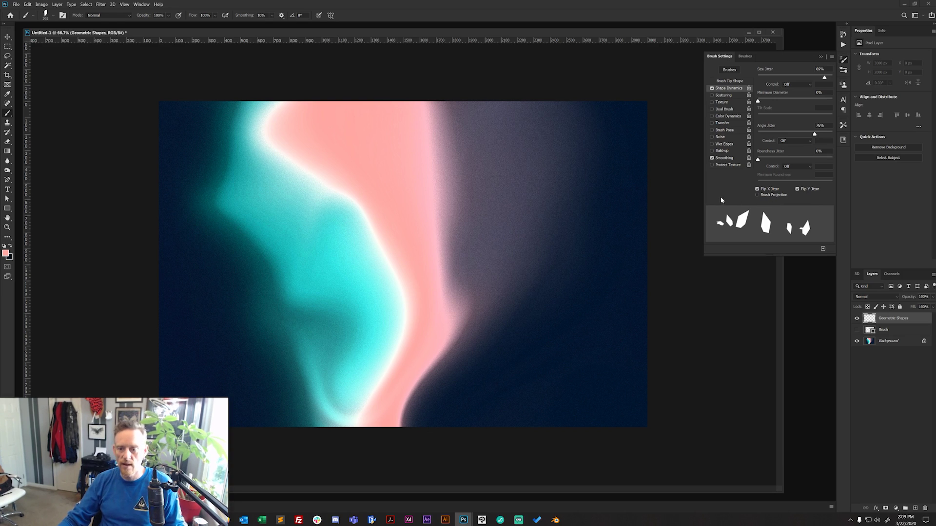
pyautogui.click(727, 95)
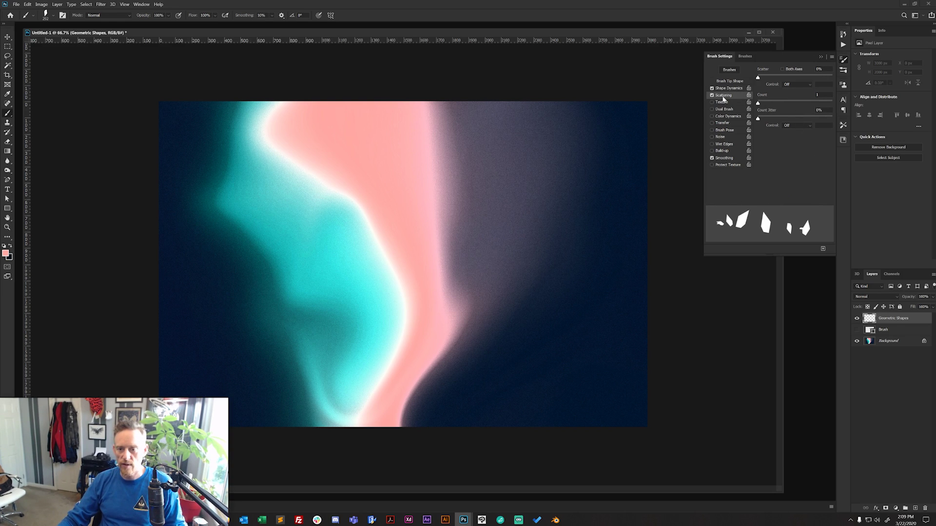
# - Scatter on both axes with Count 3 and Count Jitter ~81%, and lower tip Spacing to 120%
pyautogui.moveTo(758, 78); pyautogui.dragTo(794, 81)
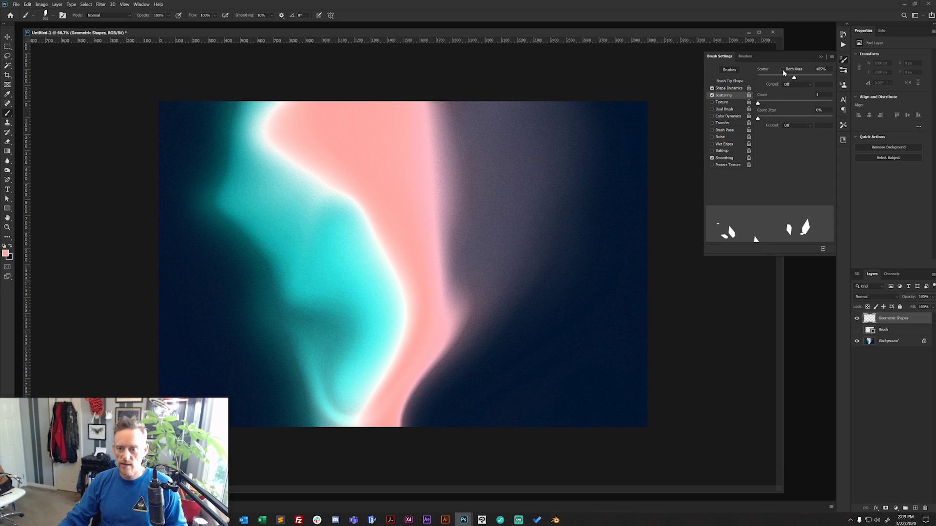
pyautogui.click(782, 69)
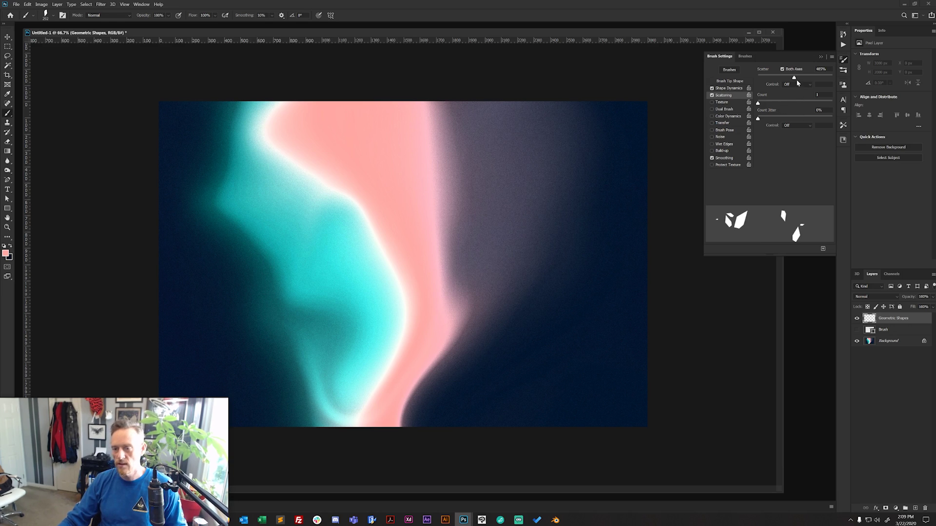
pyautogui.moveTo(784, 77)
pyautogui.mouseDown()
pyautogui.moveTo(792, 77)
pyautogui.moveTo(772, 79)
pyautogui.moveTo(823, 79)
pyautogui.mouseUp()
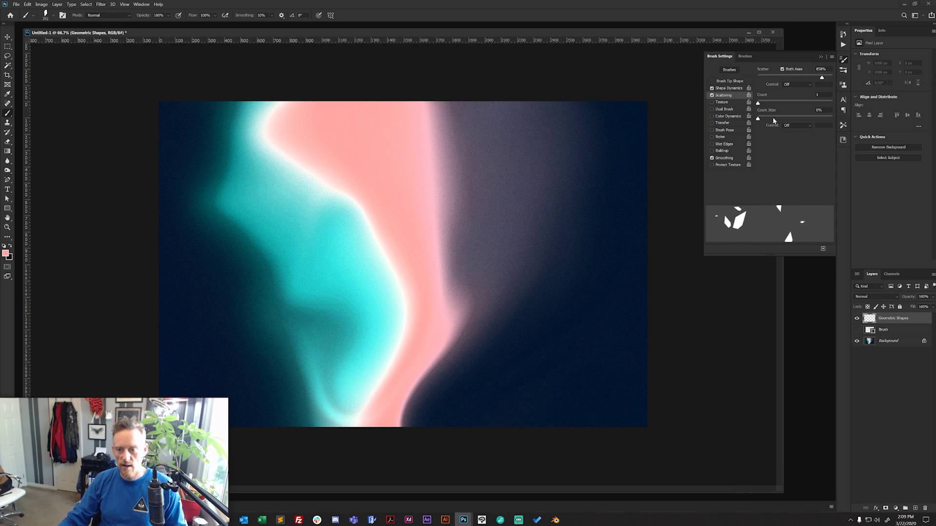
pyautogui.moveTo(758, 103); pyautogui.dragTo(768, 105)
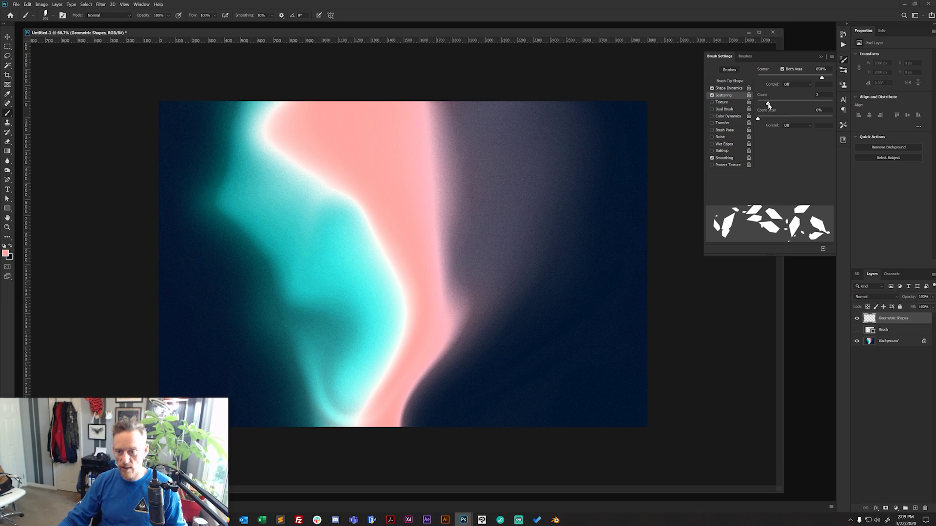
pyautogui.moveTo(758, 121); pyautogui.dragTo(812, 124)
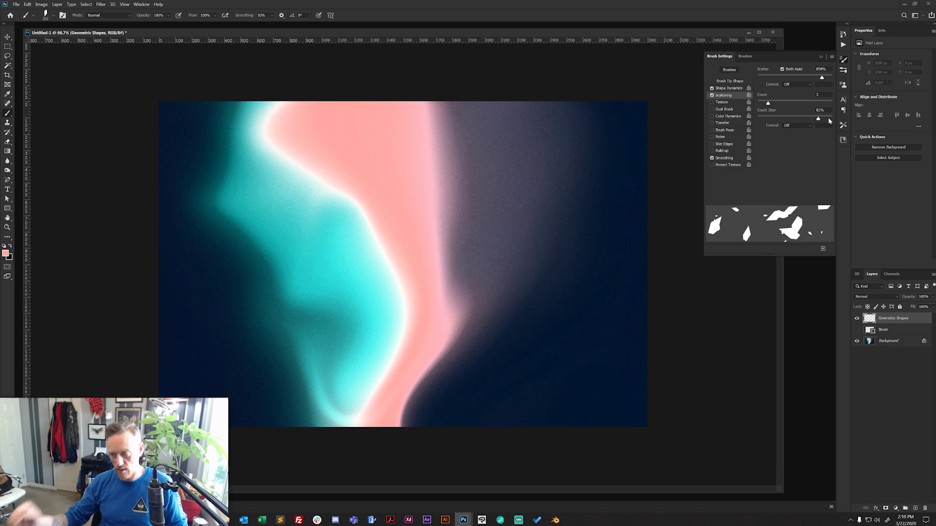
pyautogui.click(726, 81)
pyautogui.moveTo(811, 190)
pyautogui.mouseDown()
pyautogui.moveTo(764, 191)
pyautogui.moveTo(799, 193)
pyautogui.mouseUp()
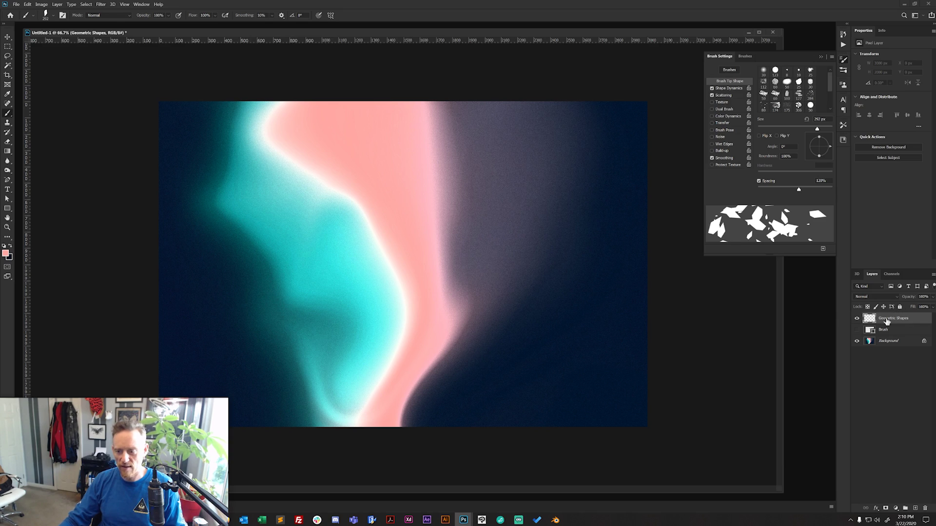
# - Set the brush size to 480 px from the canvas brush picker
pyautogui.rightClick(393, 204)
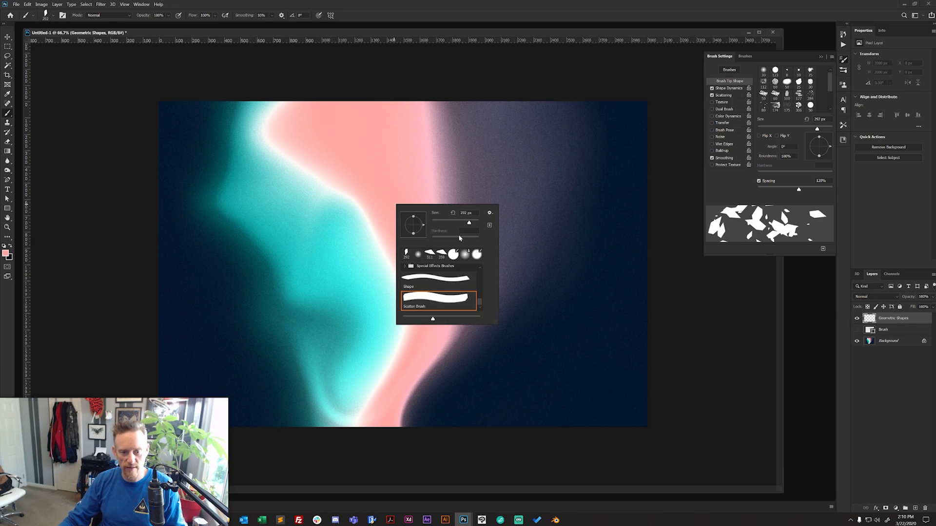
pyautogui.moveTo(470, 226); pyautogui.dragTo(472, 225)
pyautogui.click(462, 212)
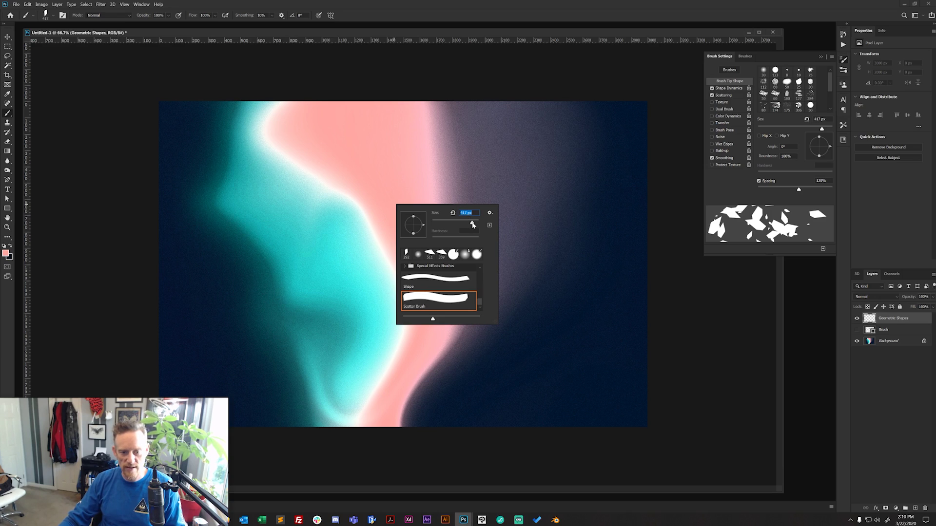
pyautogui.moveTo(473, 224); pyautogui.dragTo(474, 226)
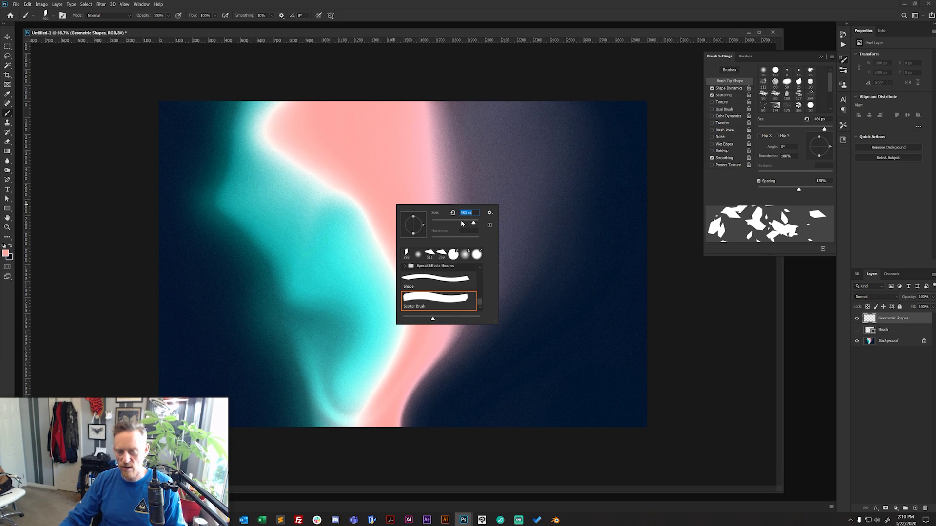
# - Make white the foreground colour and paint a stroke of scattered shards across the canvas centre
pyautogui.click(6, 253)
pyautogui.moveTo(393, 79); pyautogui.dragTo(322, 61)
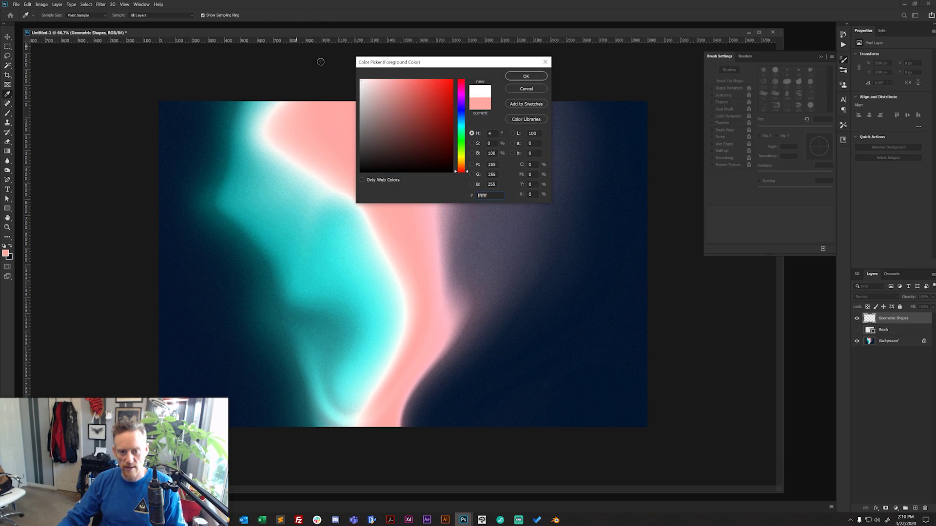
pyautogui.click(526, 76)
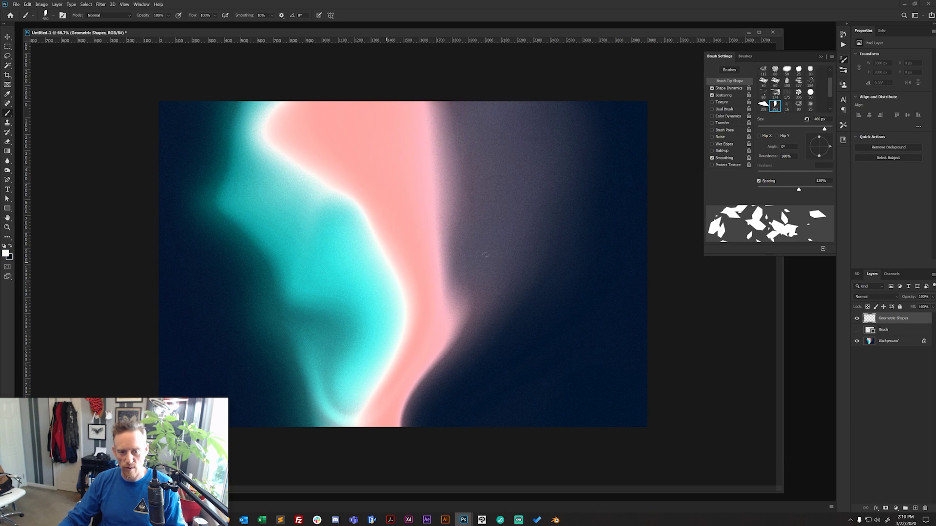
pyautogui.moveTo(334, 194)
pyautogui.mouseDown()
pyautogui.moveTo(360, 221)
pyautogui.moveTo(472, 278)
pyautogui.moveTo(510, 317)
pyautogui.mouseUp()
# - Stamp more large white shards around the canvas edges with the 480 px brush
pyautogui.click(521, 407)
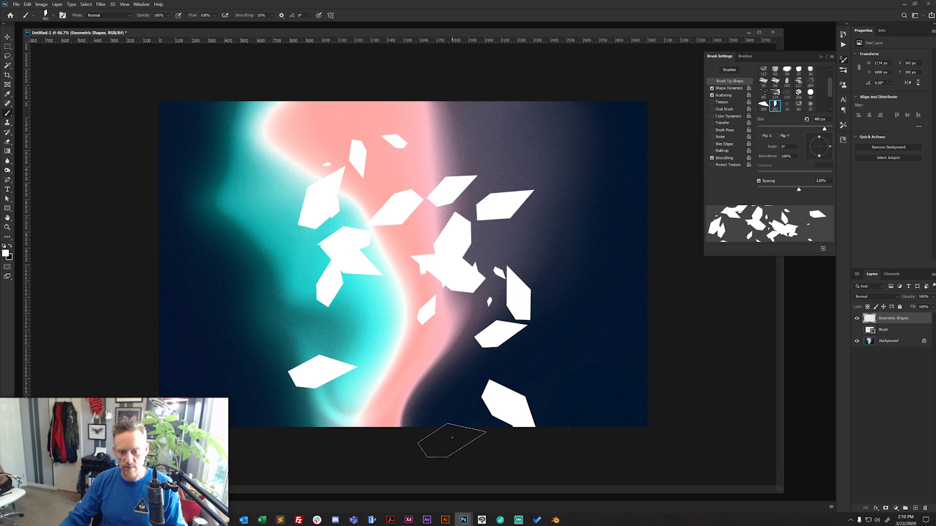
pyautogui.click(612, 402)
pyautogui.click(610, 314)
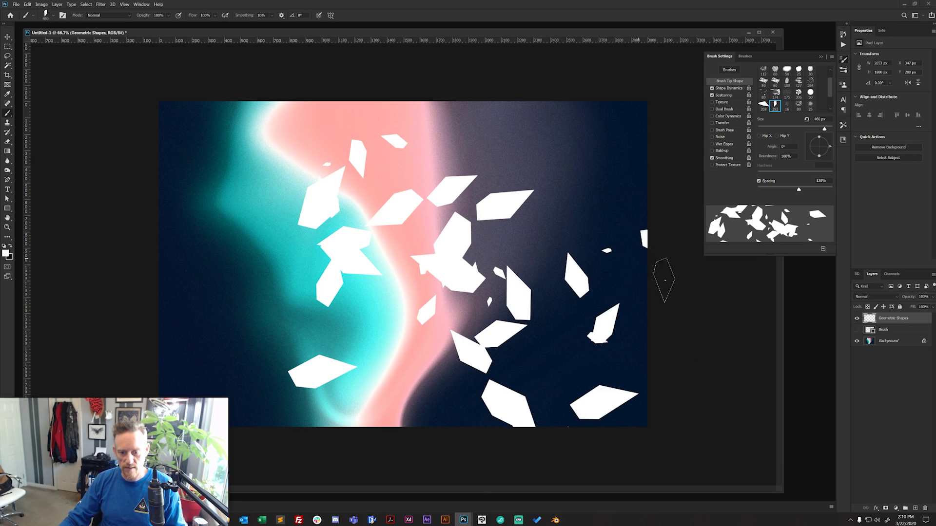
pyautogui.click(375, 427)
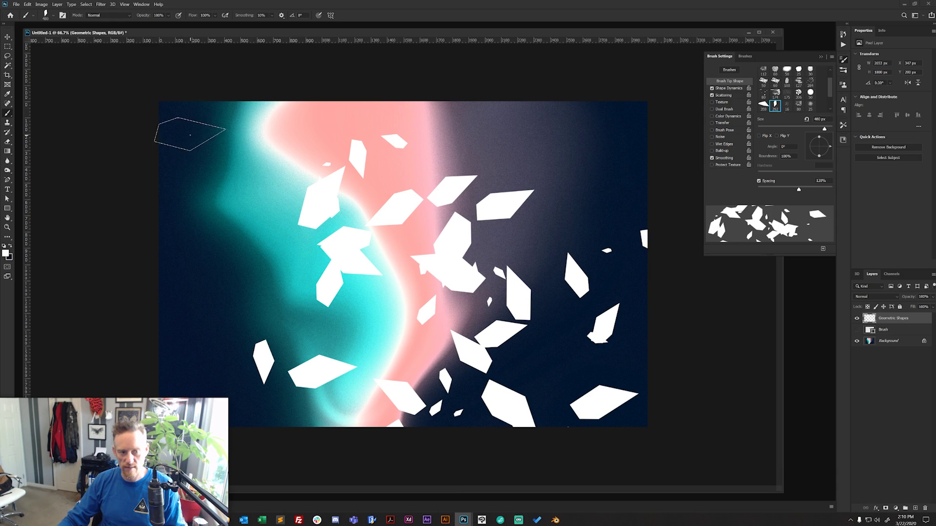
pyautogui.click(188, 132)
pyautogui.click(263, 146)
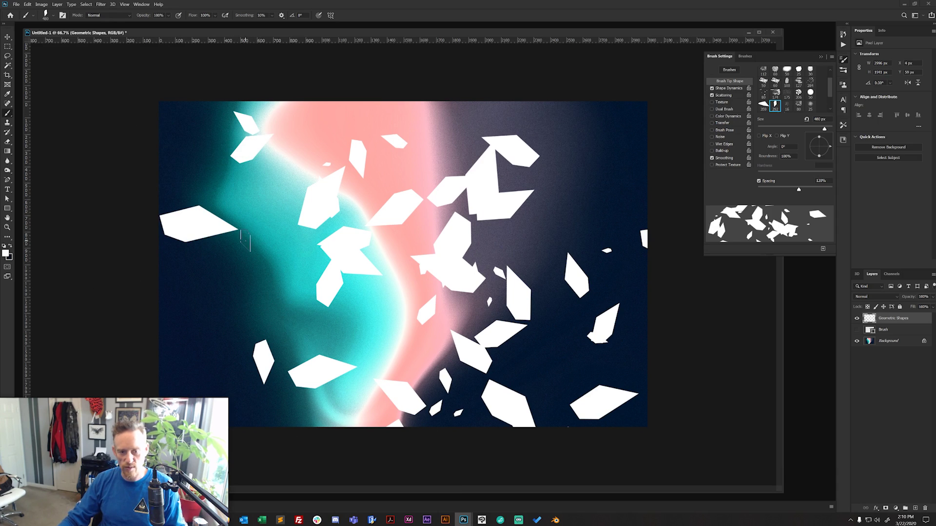
pyautogui.click(188, 132)
pyautogui.click(195, 330)
pyautogui.click(184, 334)
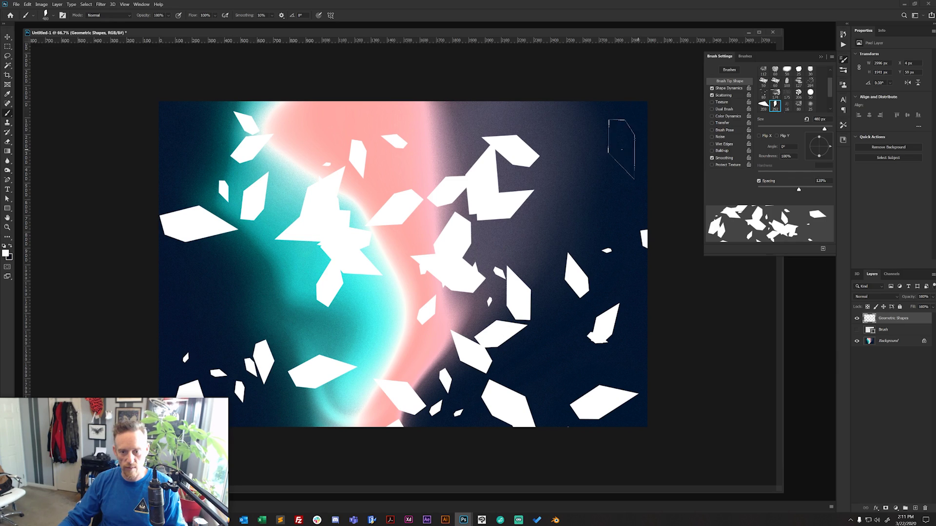
pyautogui.click(620, 141)
pyautogui.click(585, 128)
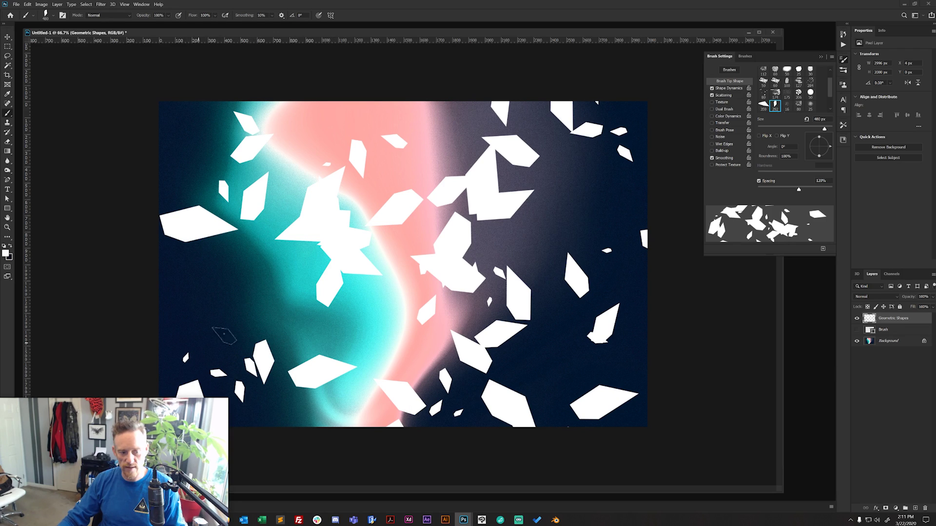
# - Reduce the brush to 177 px and stamp a cluster of smaller shards in the lower left
pyautogui.rightClick(263, 292)
pyautogui.moveTo(333, 312); pyautogui.dragTo(332, 310)
pyautogui.moveTo(174, 326); pyautogui.dragTo(181, 304)
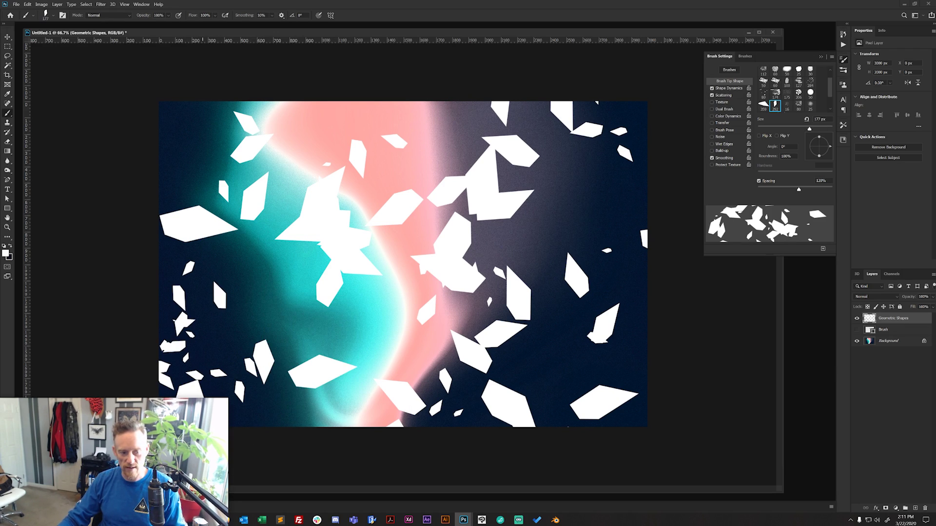
pyautogui.click(190, 370)
pyautogui.click(210, 336)
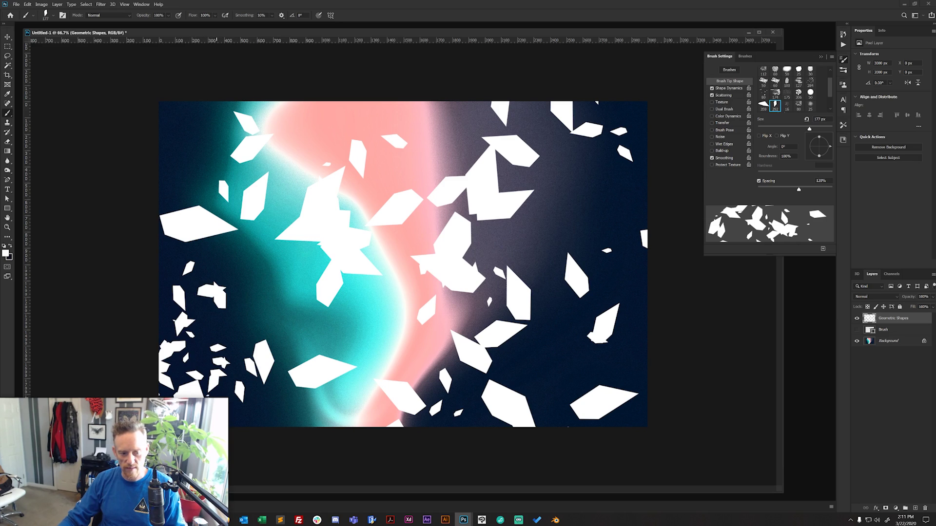
pyautogui.click(213, 383)
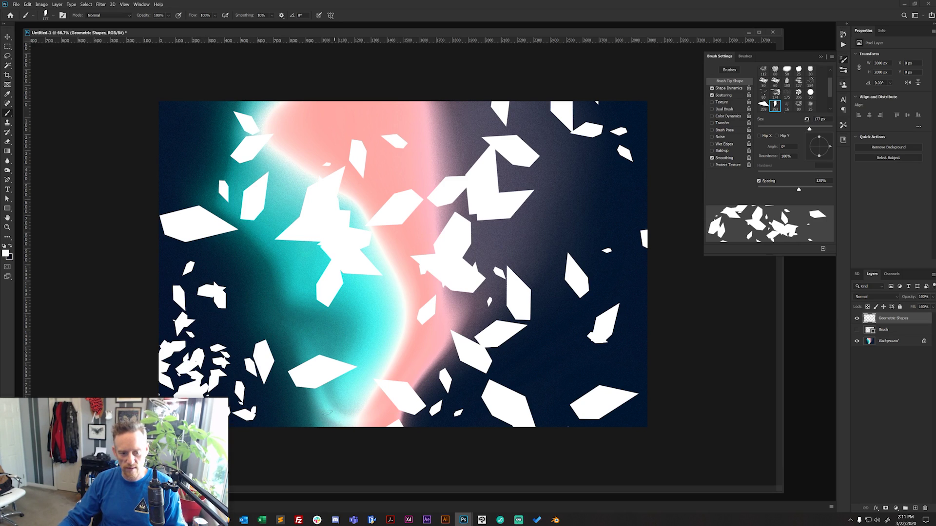
pyautogui.click(328, 403)
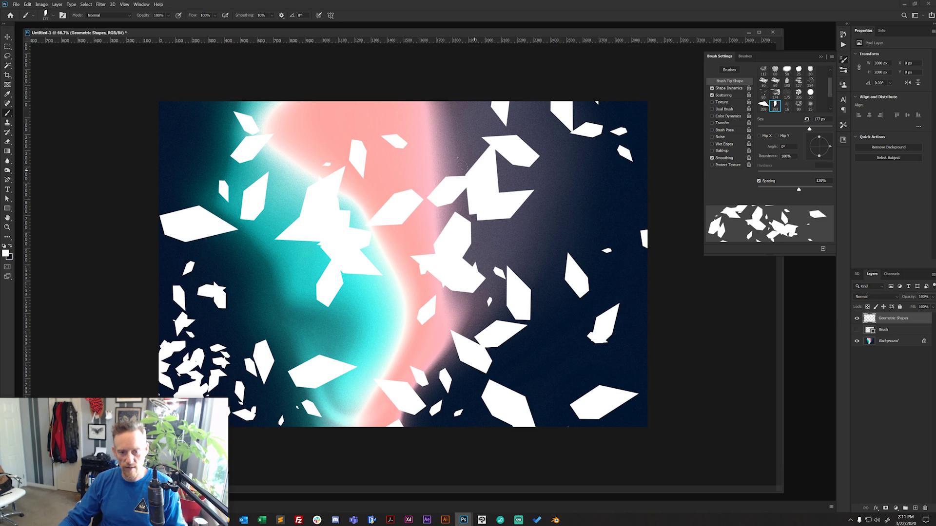
pyautogui.click(466, 164)
pyautogui.click(483, 210)
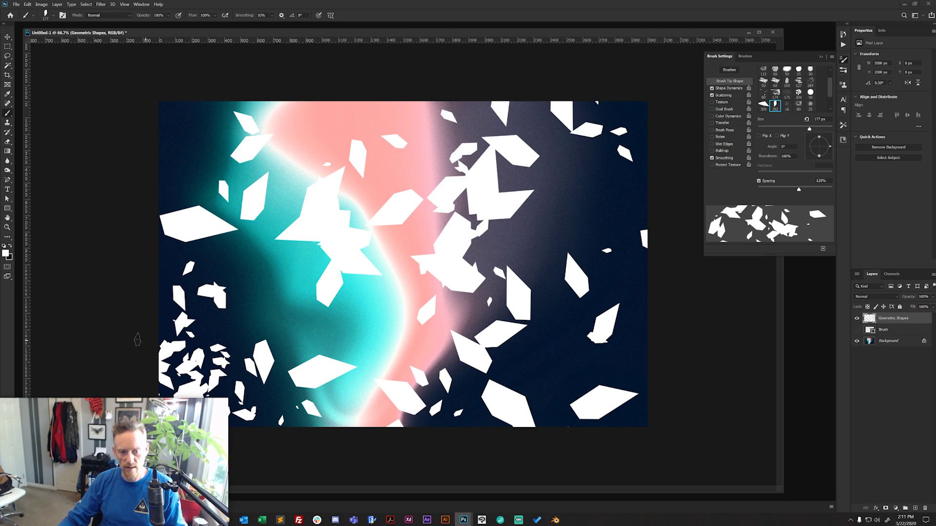
pyautogui.click(241, 160)
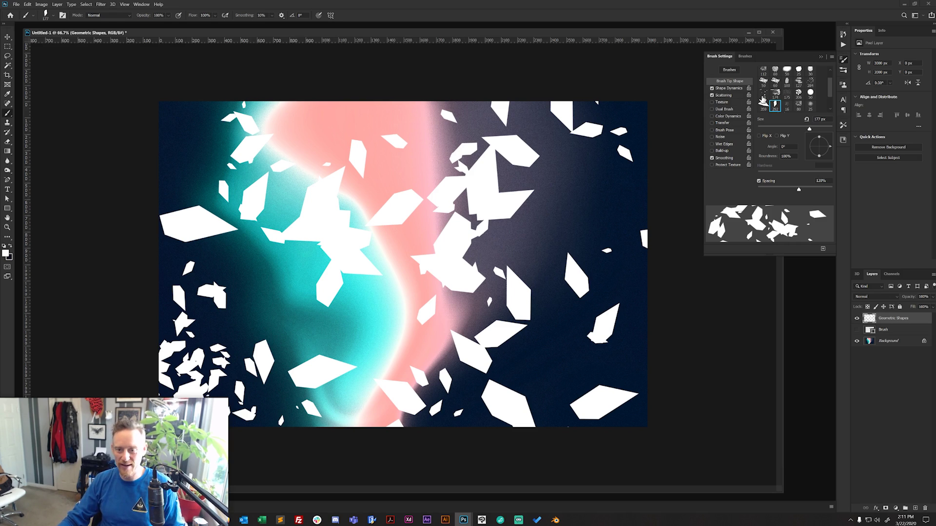
# - Close Brush Settings and hide the Geometric Shapes layer
pyautogui.click(820, 57)
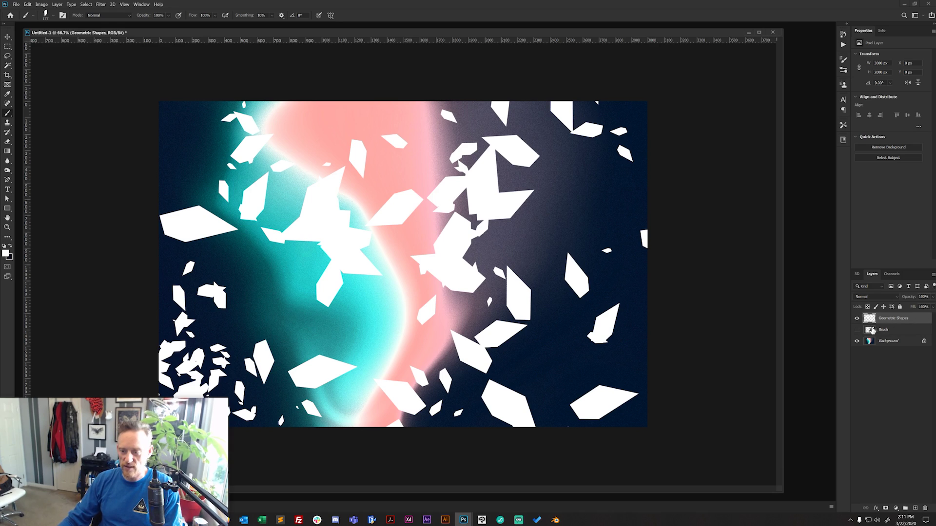
pyautogui.click(857, 319)
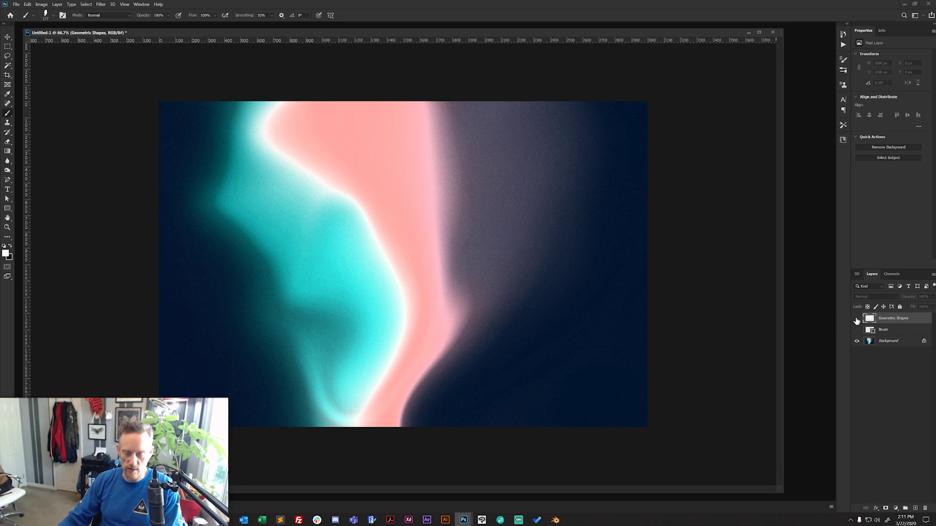
# - Duplicate the Background layer with Ctrl+J, creating Background copy
pyautogui.click(888, 343)
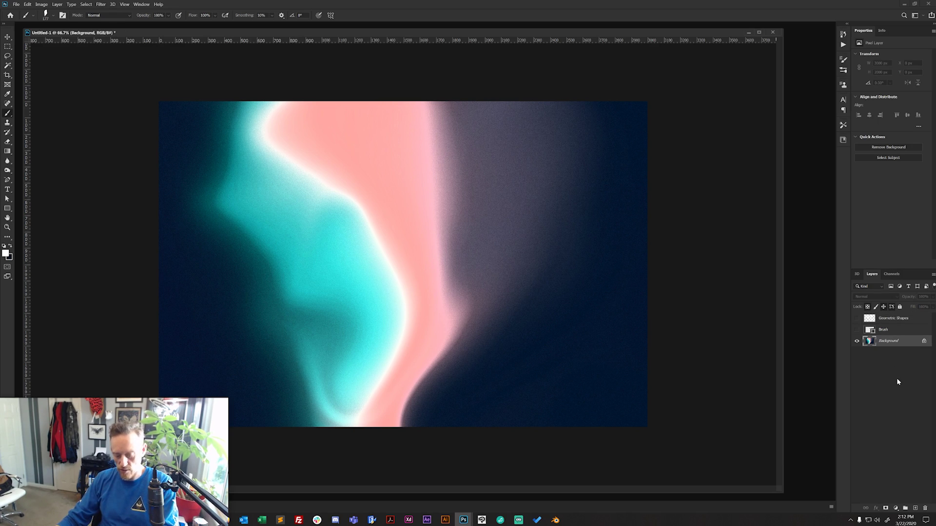
pyautogui.hotkey('ctrl', 'j')
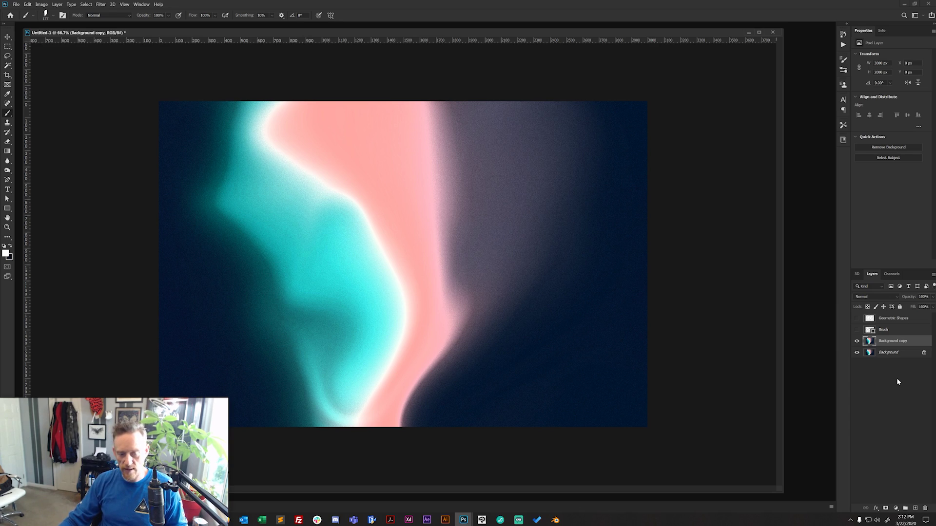
pyautogui.click(57, 4)
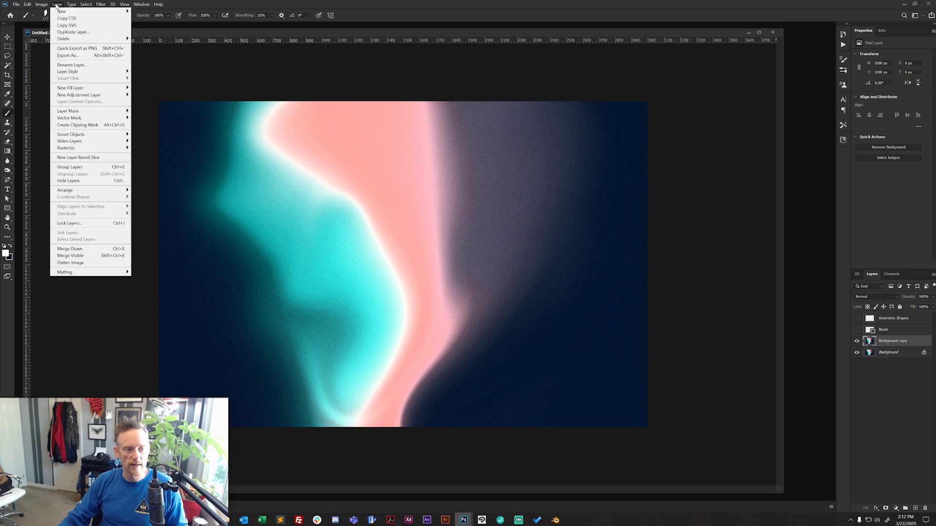
pyautogui.moveTo(80, 13)
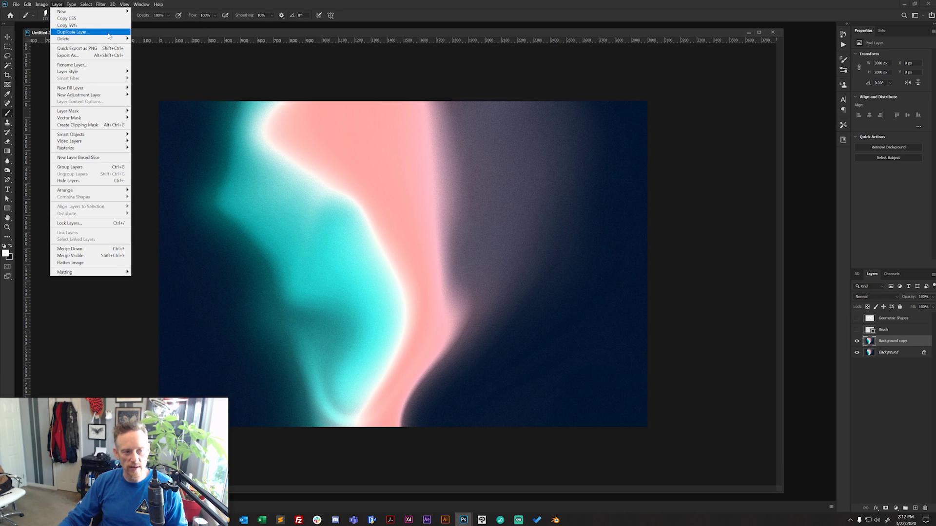
pyautogui.click(73, 32)
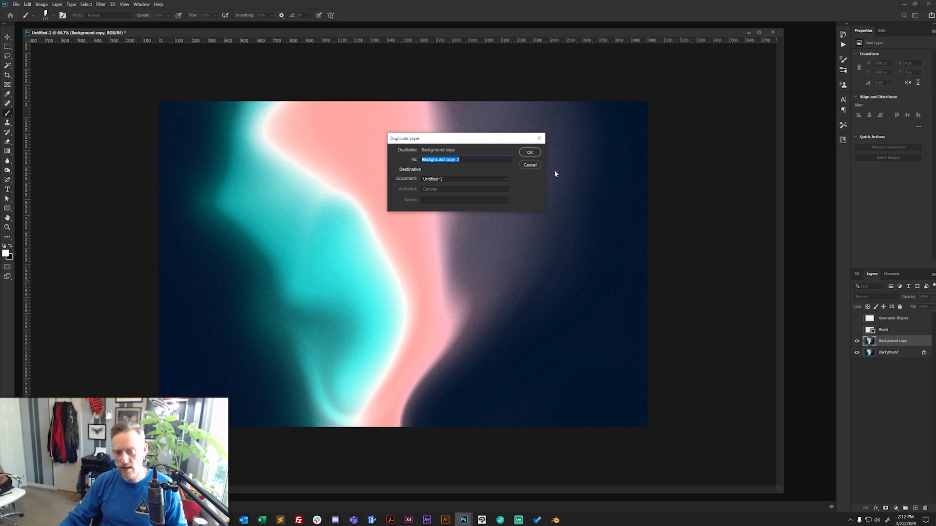
pyautogui.click(529, 166)
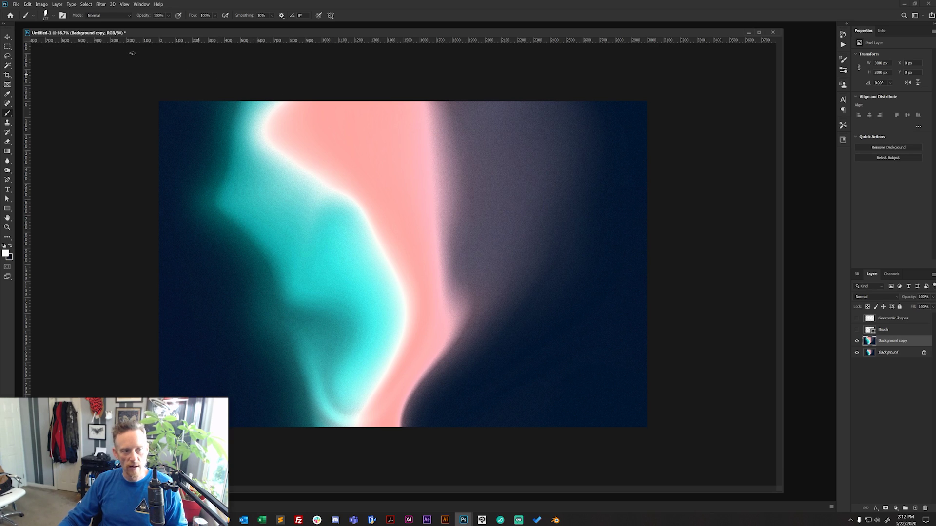
# - Rotate Background copy 180° via Edit > Transform
pyautogui.click(28, 5)
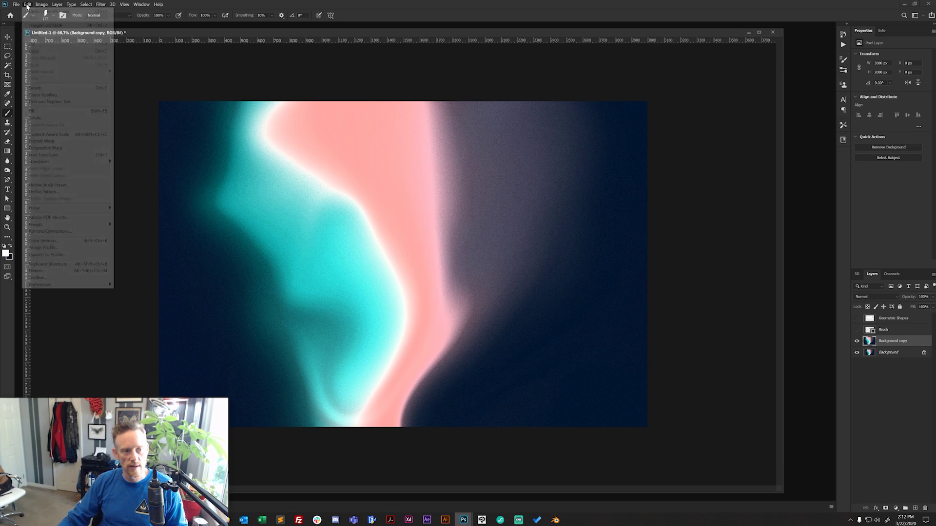
pyautogui.moveTo(63, 164)
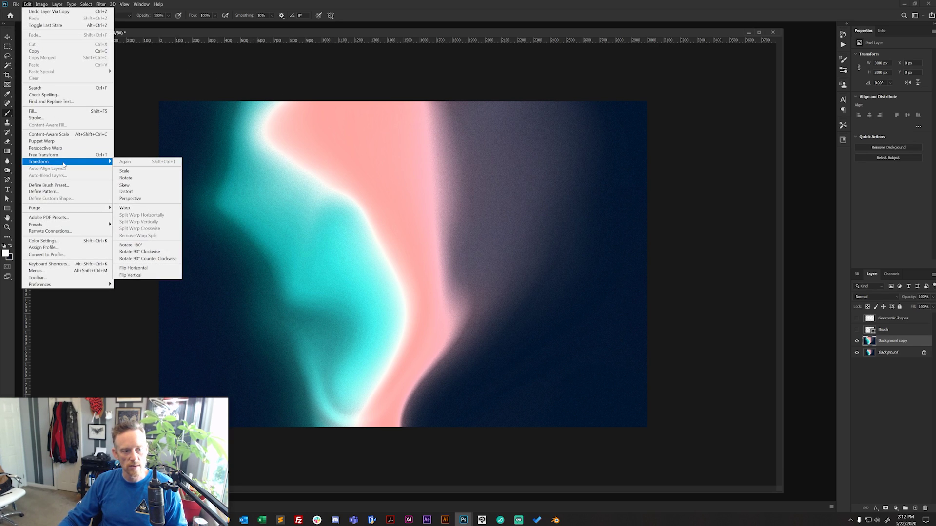
pyautogui.click(162, 247)
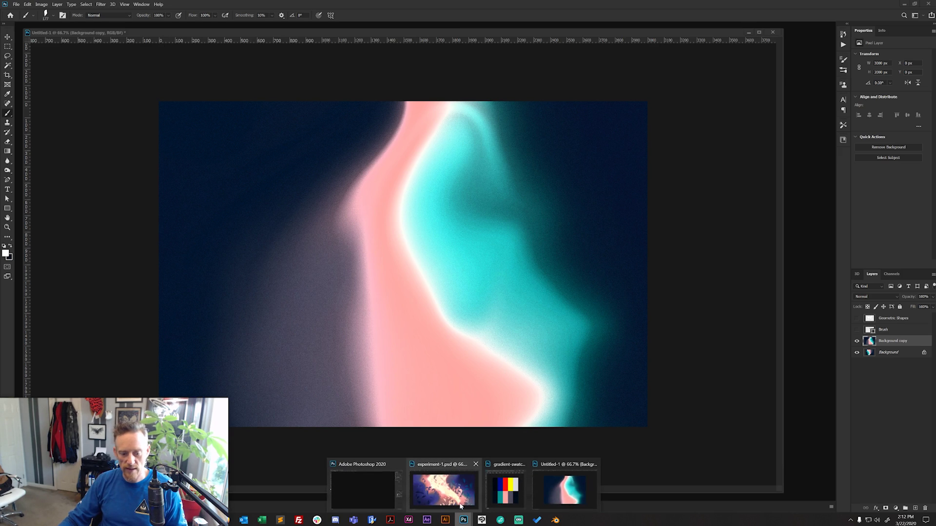
pyautogui.hotkey('alt', 'shift', 'g')
pyautogui.hotkey('ctrl', 'Tab')
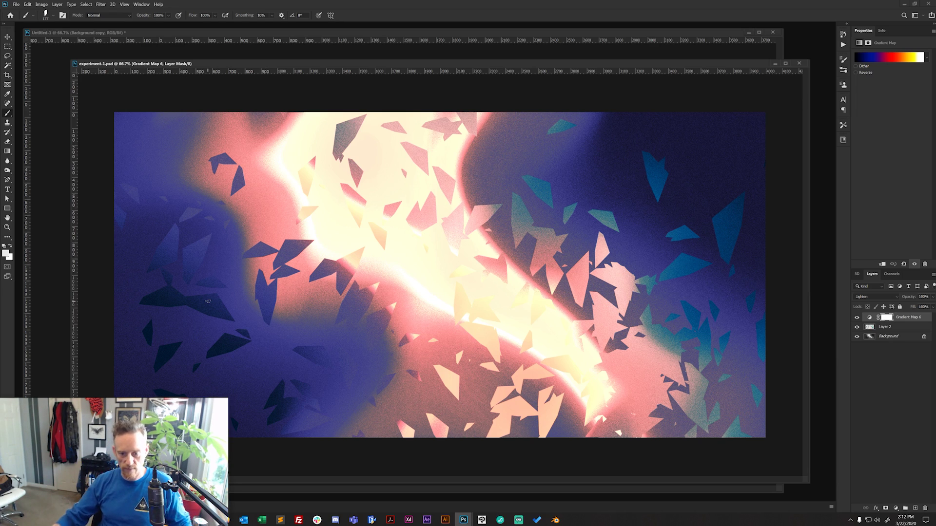
pyautogui.click(775, 64)
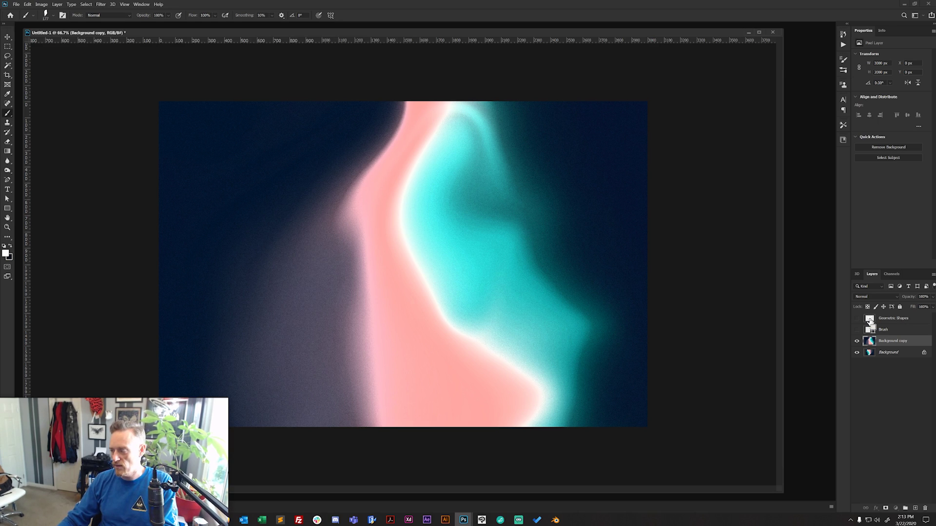
# - Load the Geometric Shapes layer as a selection and add a layer mask to Background copy
pyautogui.keyDown('ctrl'); pyautogui.click(871, 320); pyautogui.keyUp('ctrl')
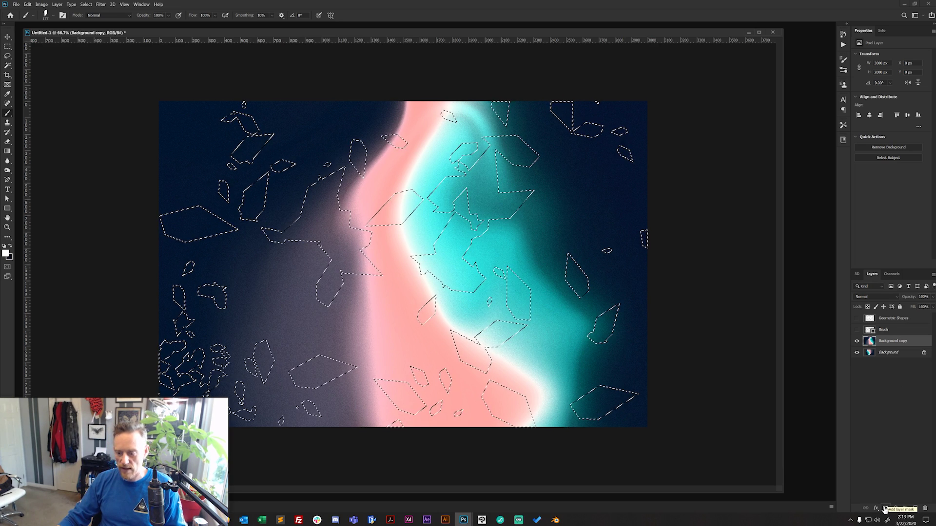
pyautogui.click(57, 4)
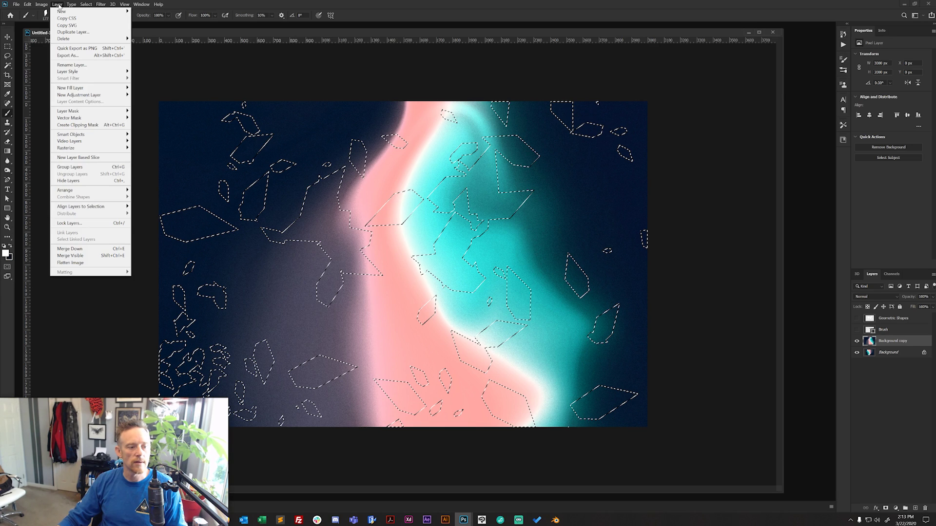
pyautogui.click(58, 6)
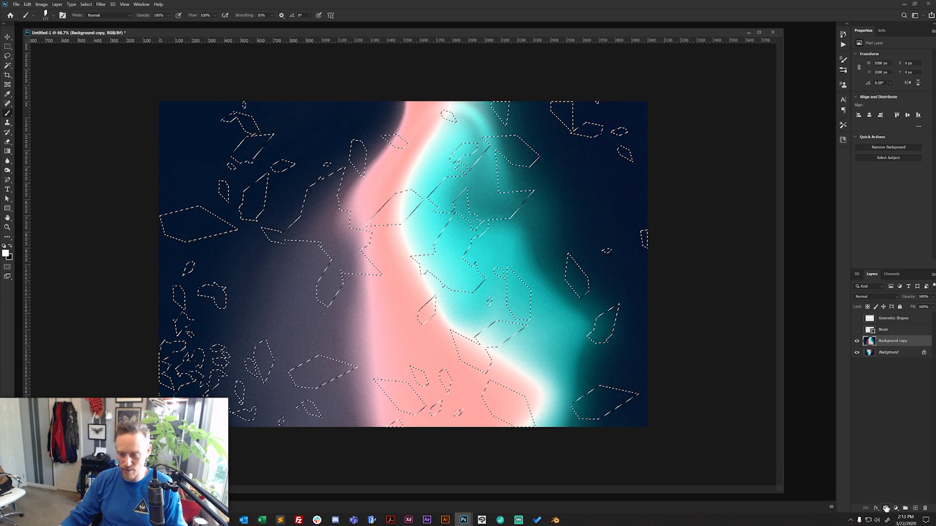
pyautogui.click(886, 508)
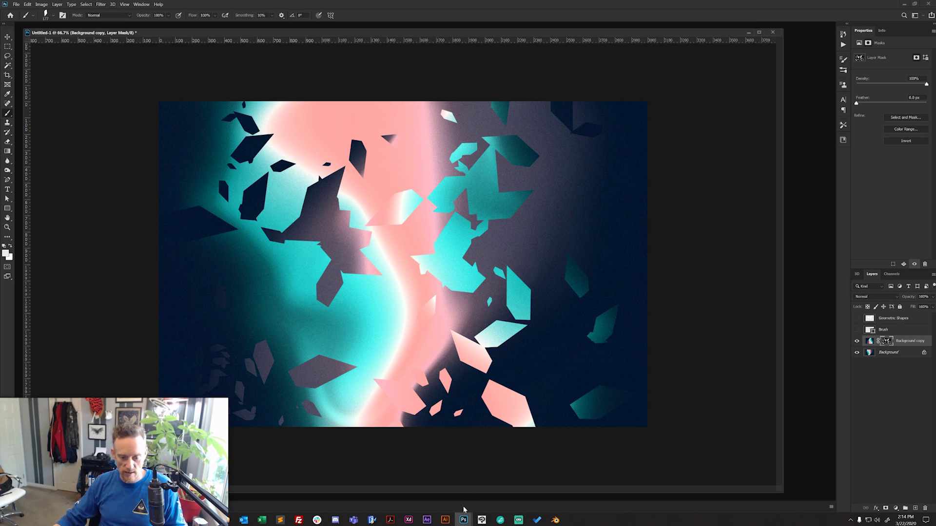
# - Minimize the experiment-1.psd reference and shrink the Untitled-1 document window
pyautogui.moveTo(463, 512)
pyautogui.click(460, 485)
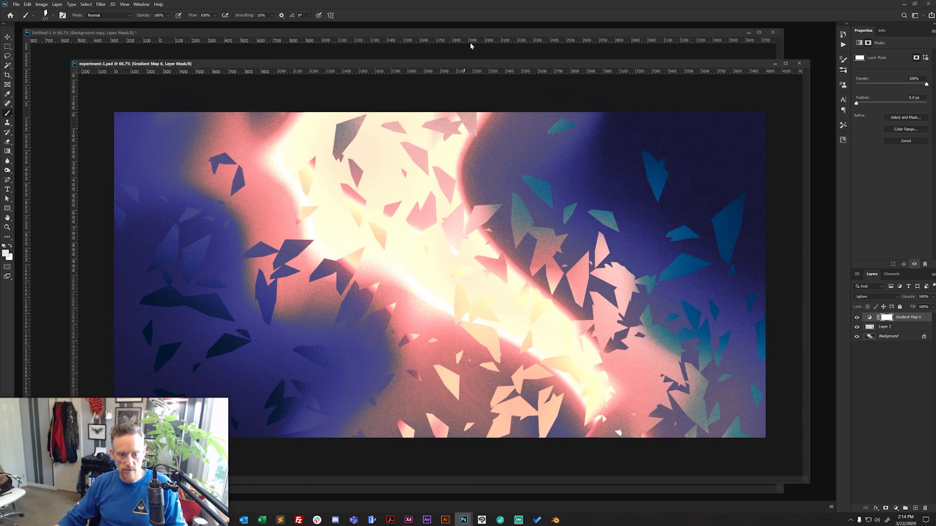
pyautogui.moveTo(416, 65); pyautogui.dragTo(415, 43)
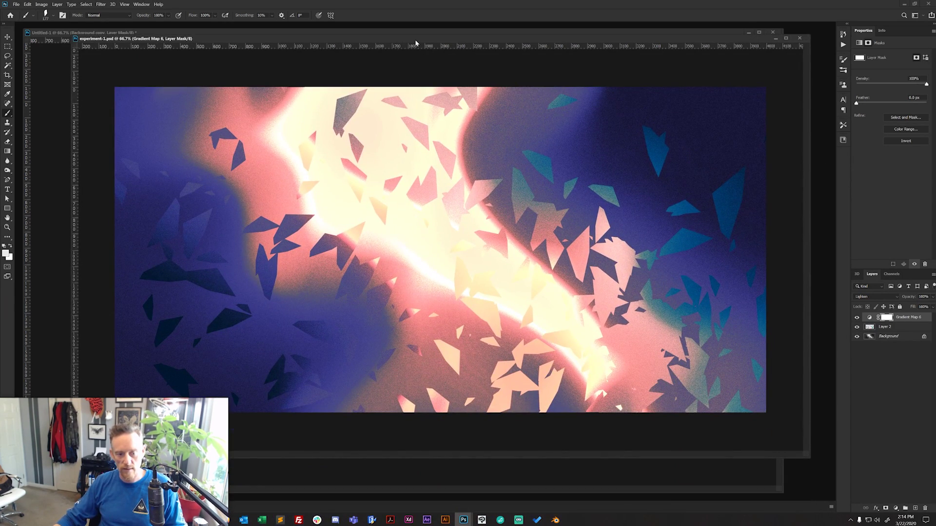
pyautogui.click(776, 39)
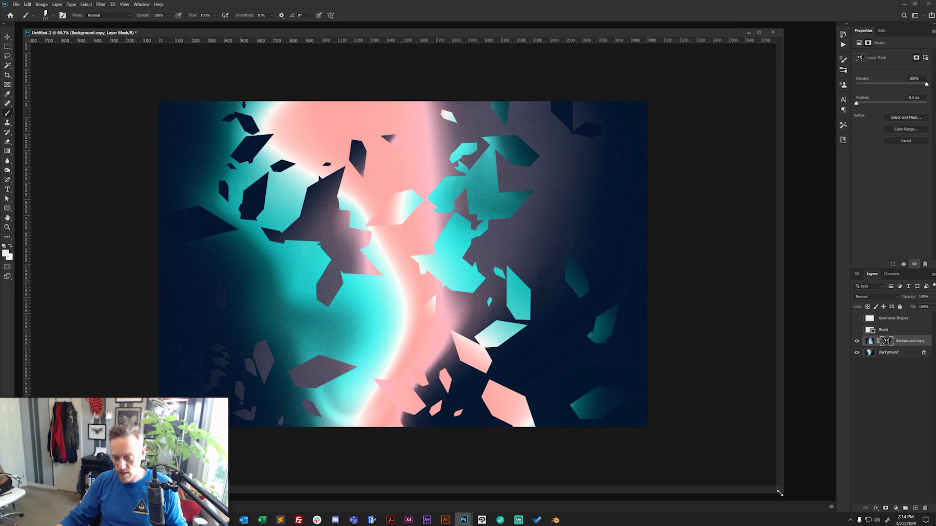
pyautogui.moveTo(780, 493); pyautogui.dragTo(611, 452)
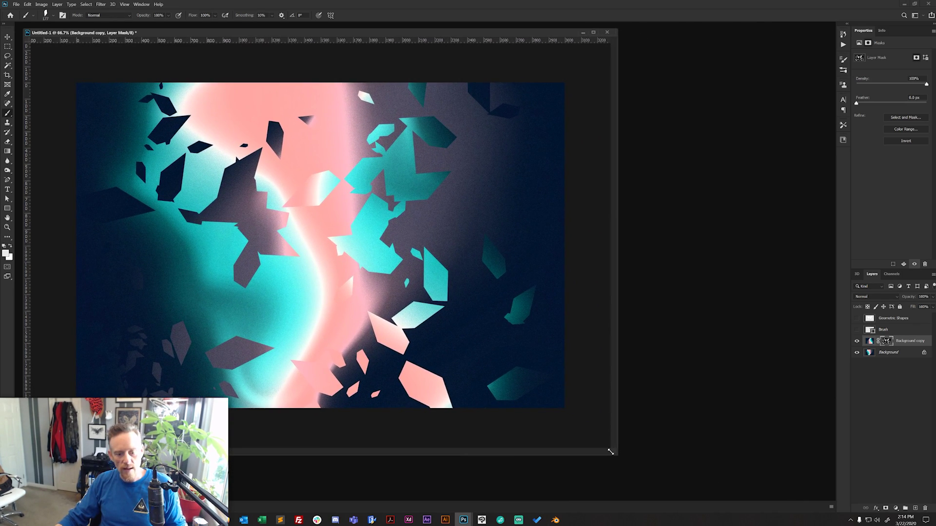
pyautogui.click(463, 520)
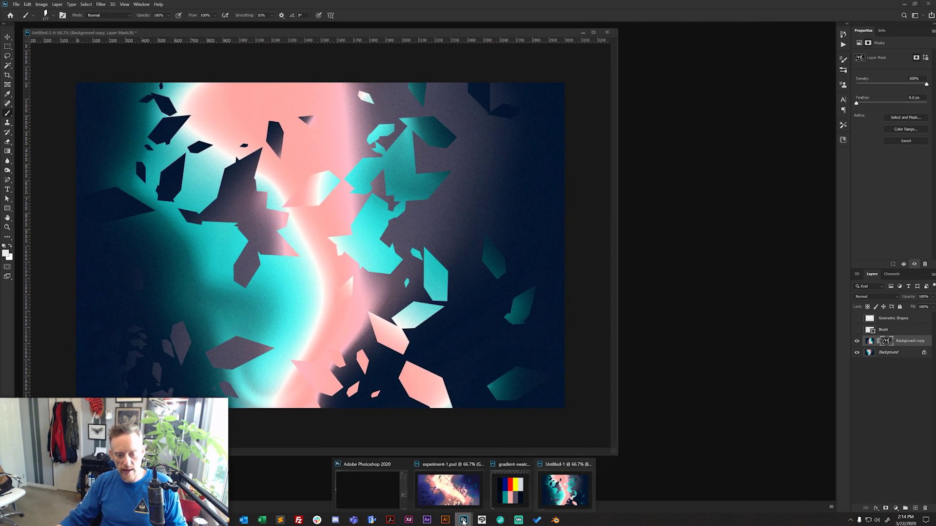
# - Bring gradient-swatches.psd to the front, then make Untitled-1 the active document again
pyautogui.click(507, 471)
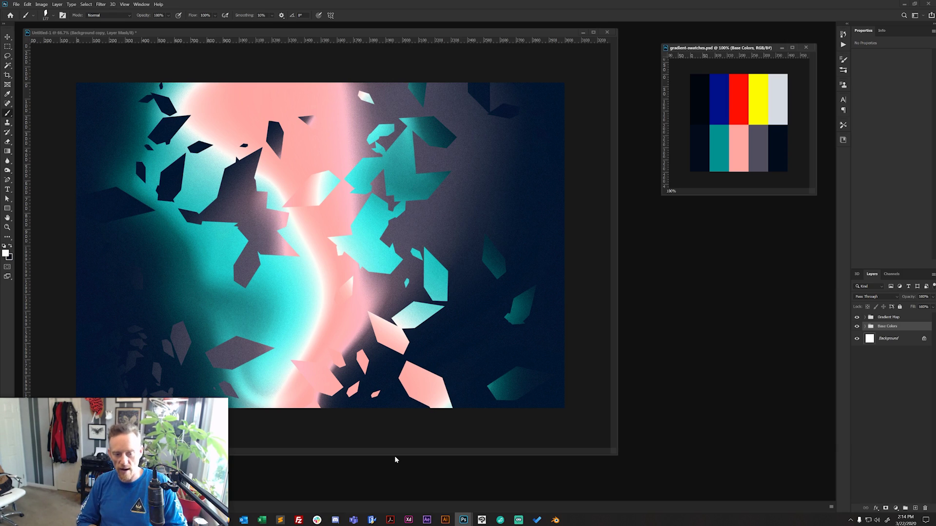
pyautogui.click(379, 35)
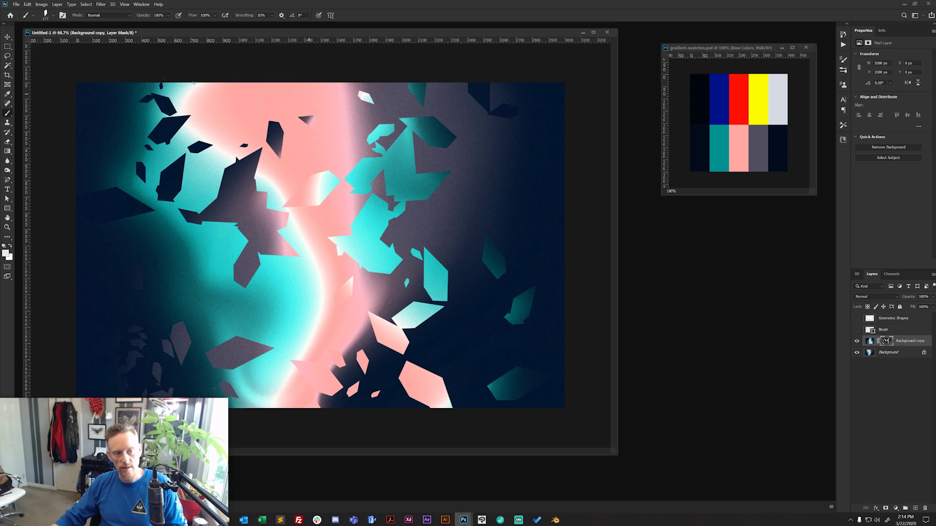
pyautogui.click(57, 5)
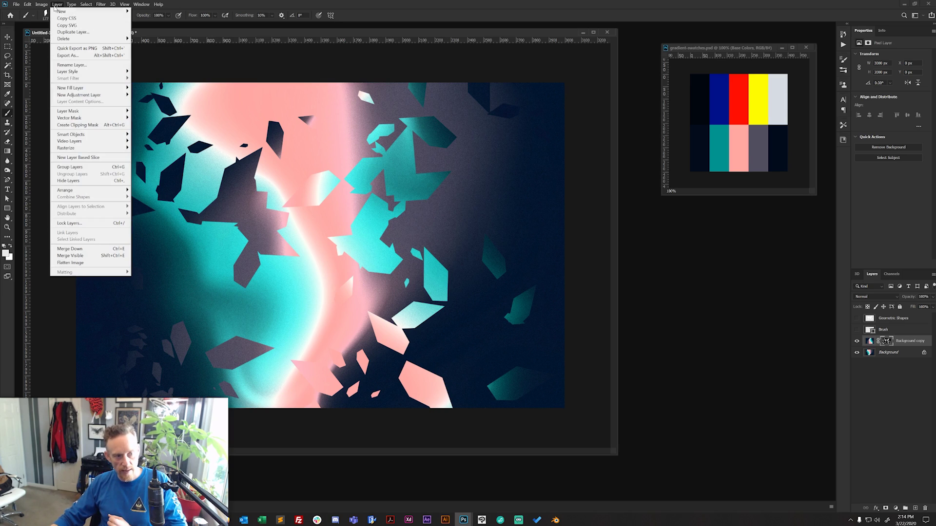
# - Add a Gradient Map adjustment layer named 'MOAR COLERS' above Background copy
pyautogui.moveTo(102, 73)
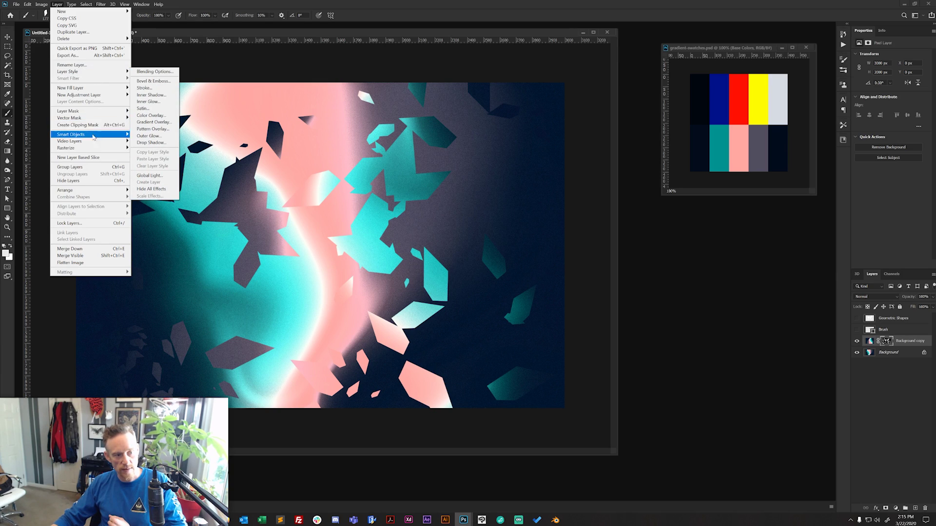
pyautogui.moveTo(88, 100)
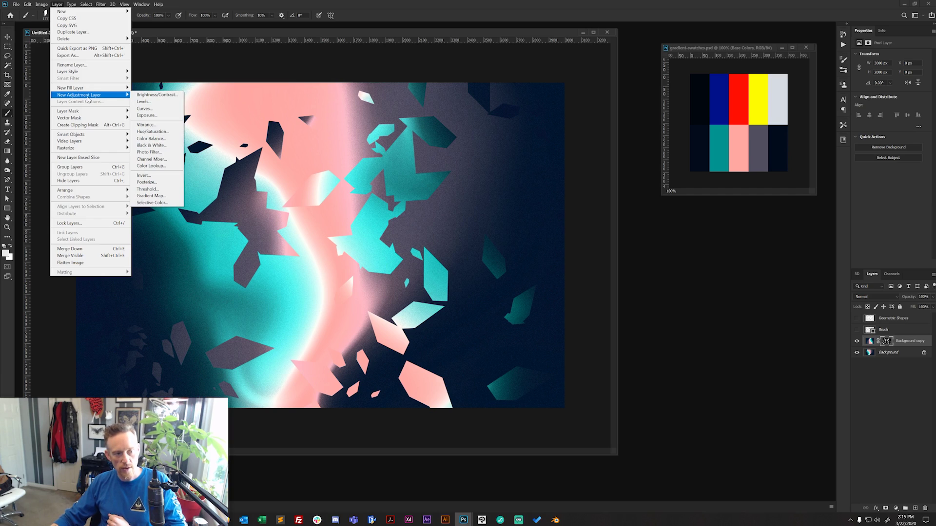
pyautogui.click(163, 196)
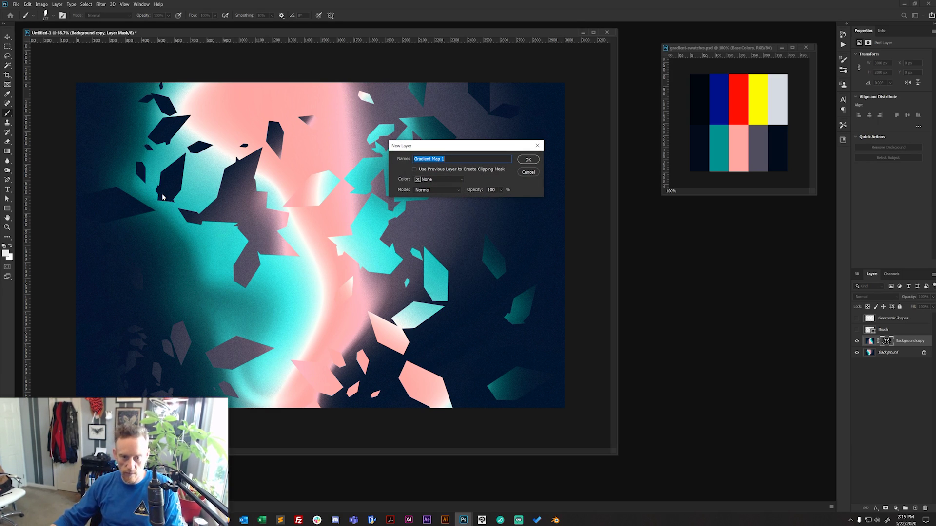
pyautogui.write('MO')
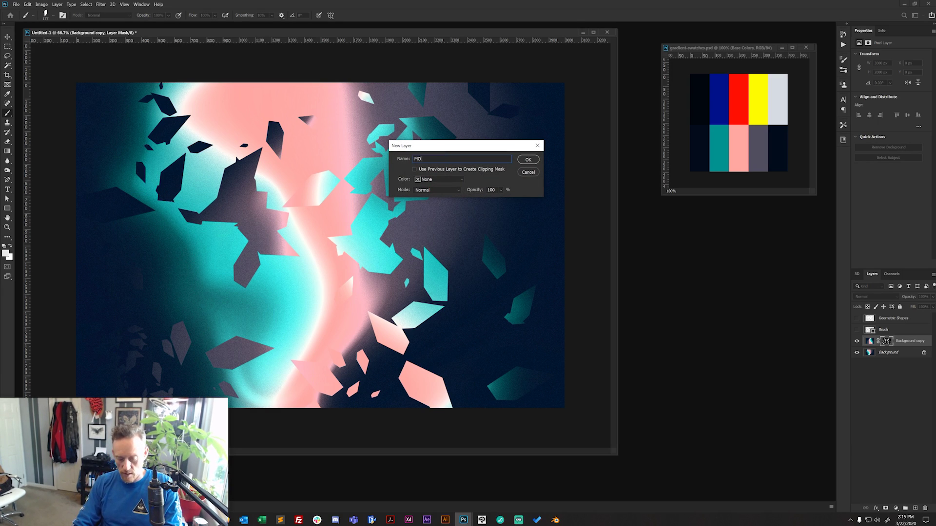
pyautogui.write('AR C')
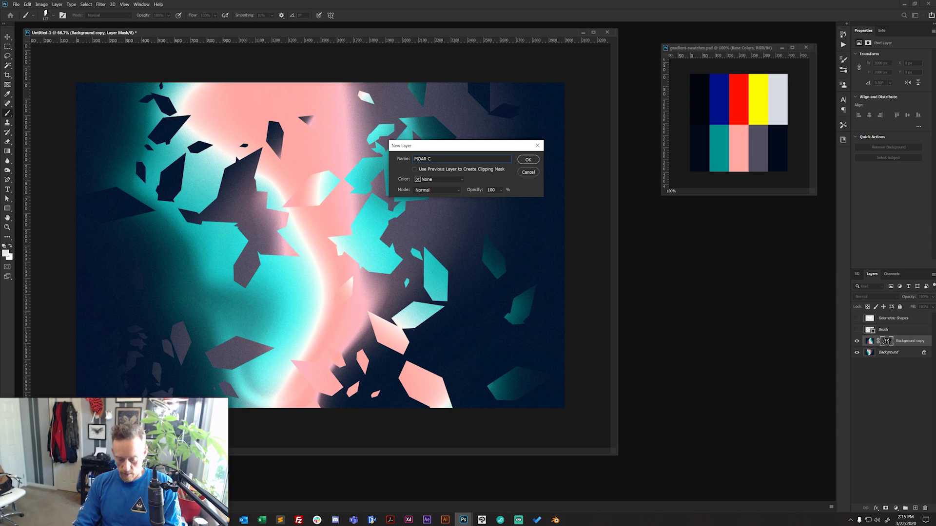
pyautogui.write('OLERS')
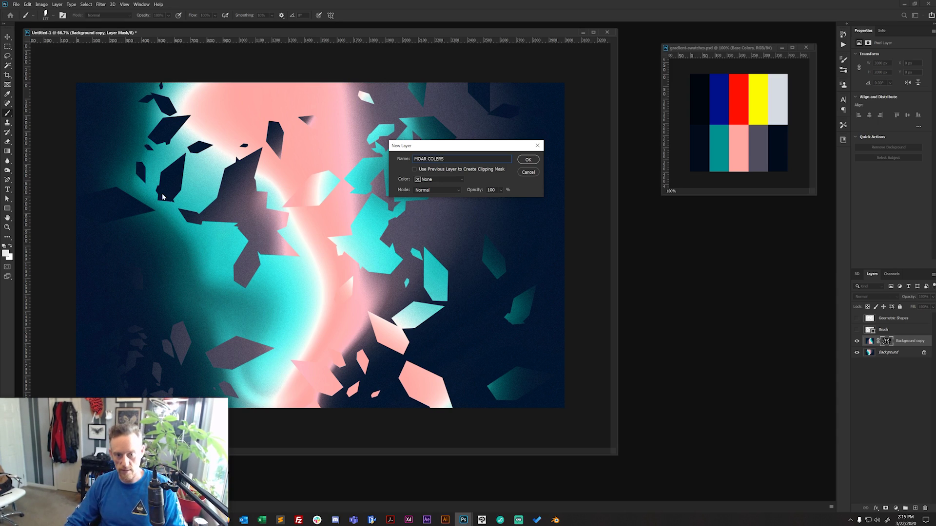
pyautogui.press('Return')
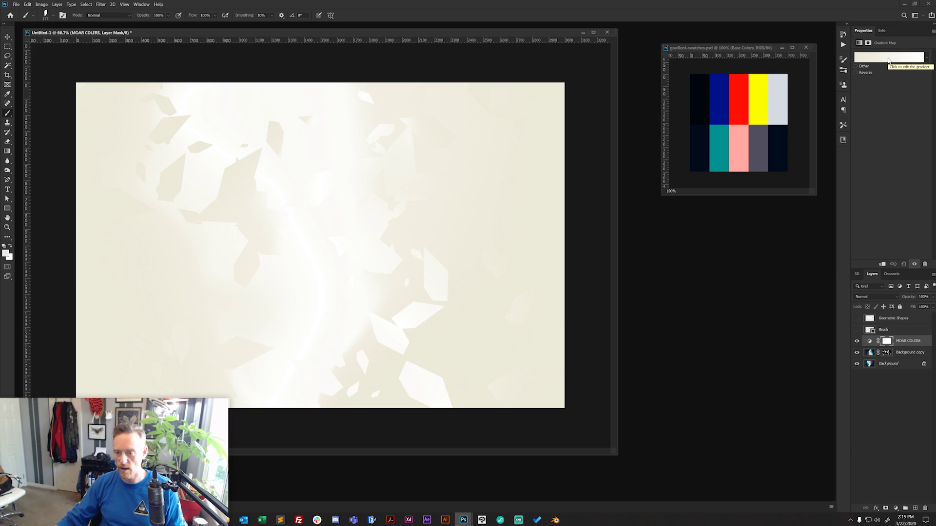
# - In the gradient map's Gradient Editor, set the left stop to the near-black swatch colour
pyautogui.click(884, 59)
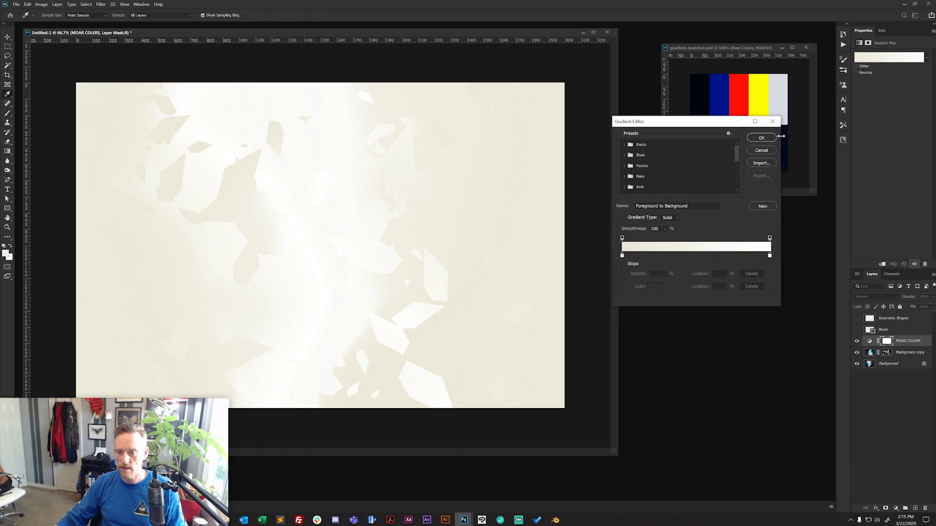
pyautogui.moveTo(671, 121); pyautogui.dragTo(346, 60)
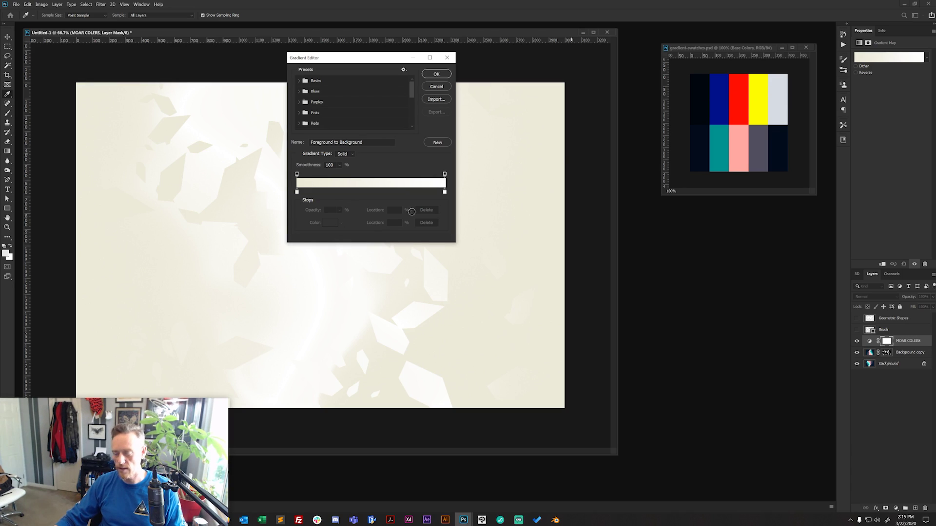
pyautogui.click(297, 193)
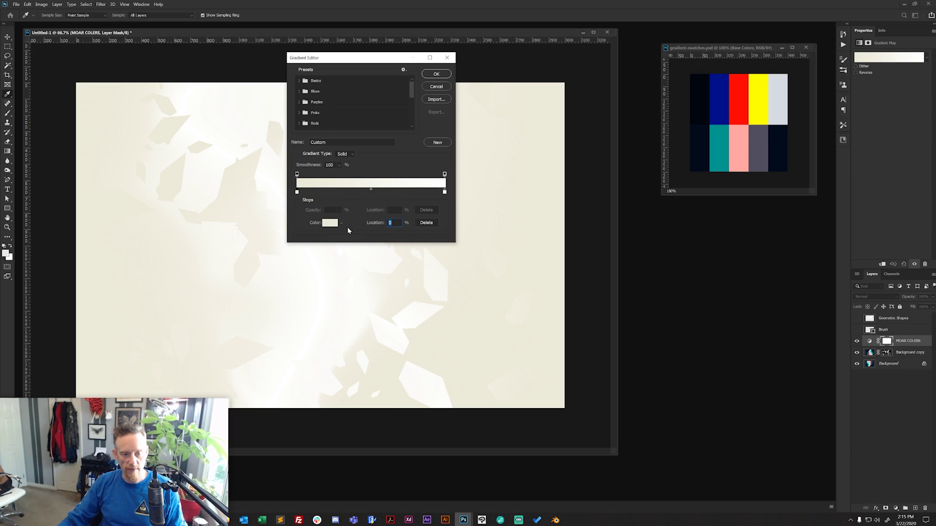
pyautogui.click(331, 224)
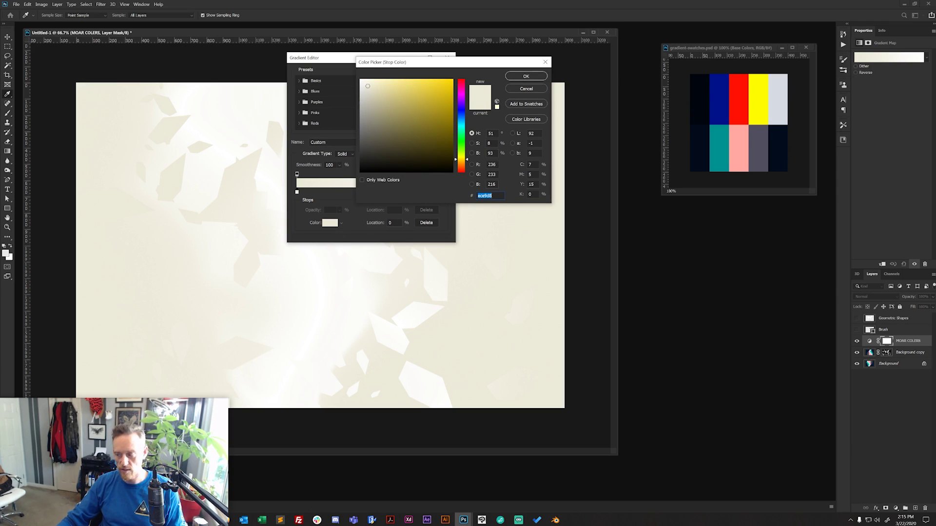
pyautogui.click(698, 96)
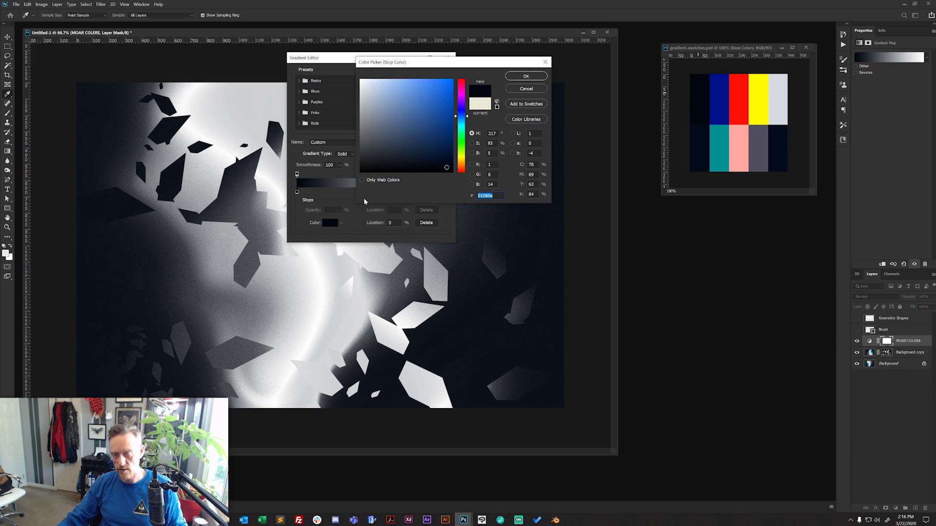
pyautogui.press('Return')
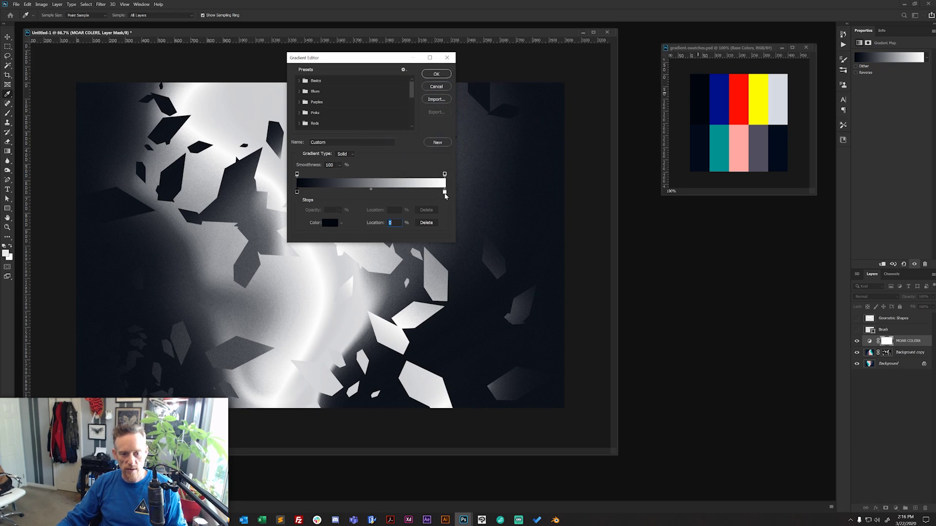
# - Set the gradient's right stop to the light grey swatch colour
pyautogui.click(444, 193)
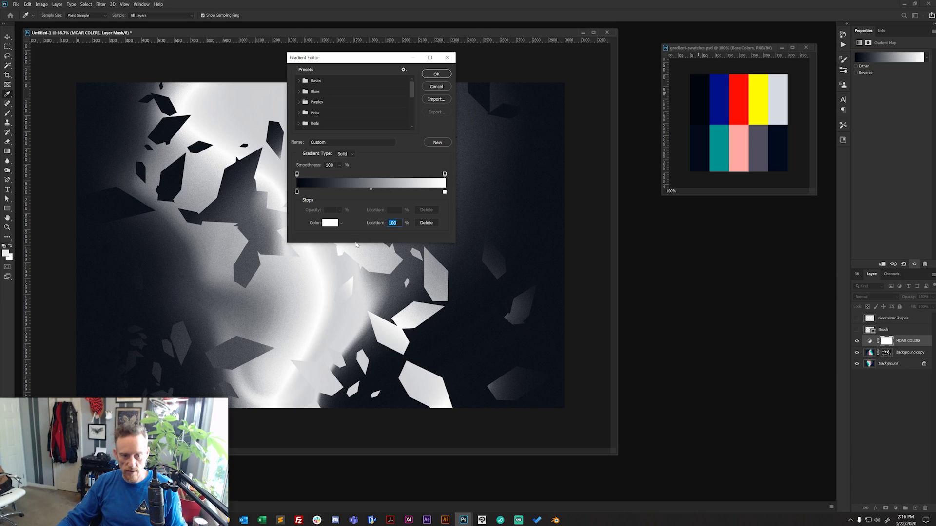
pyautogui.click(330, 225)
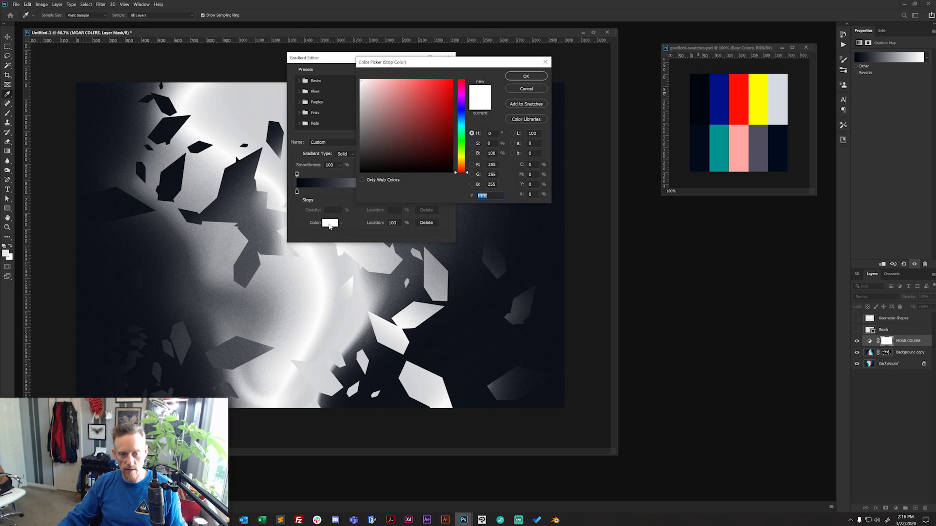
pyautogui.click(782, 102)
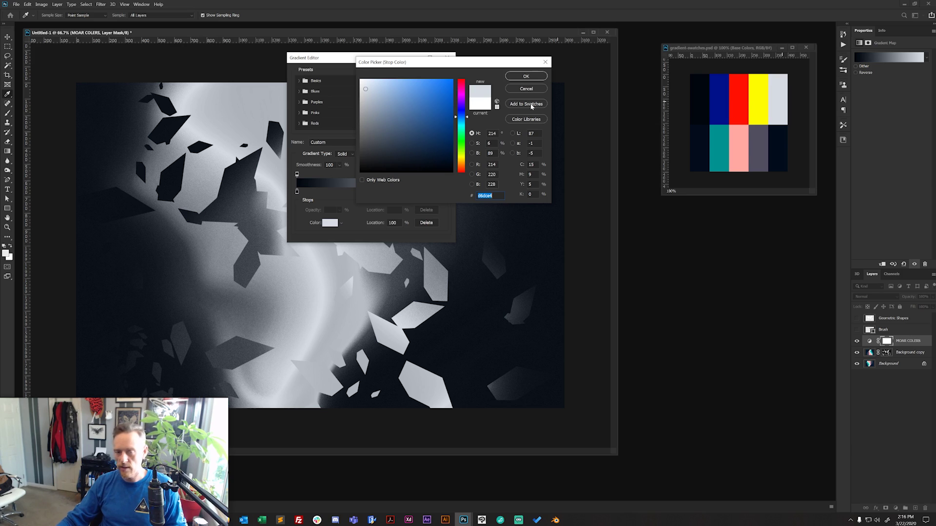
pyautogui.click(519, 78)
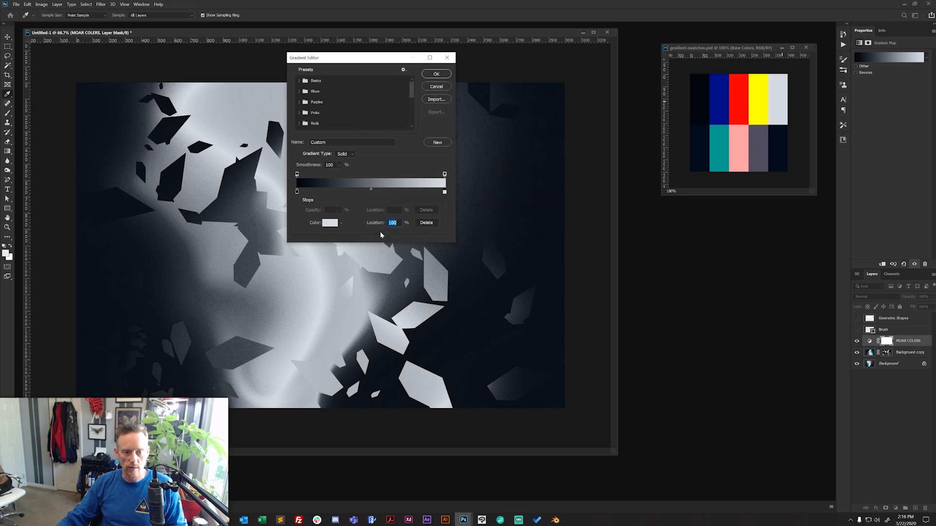
# - Add a middle stop at 49% coloured from the red swatch
pyautogui.click(370, 192)
pyautogui.click(330, 223)
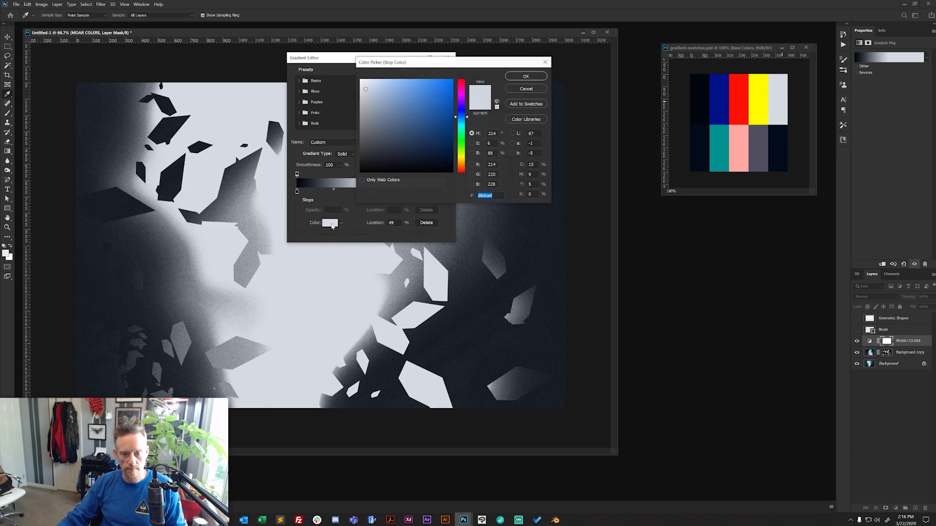
pyautogui.click(742, 101)
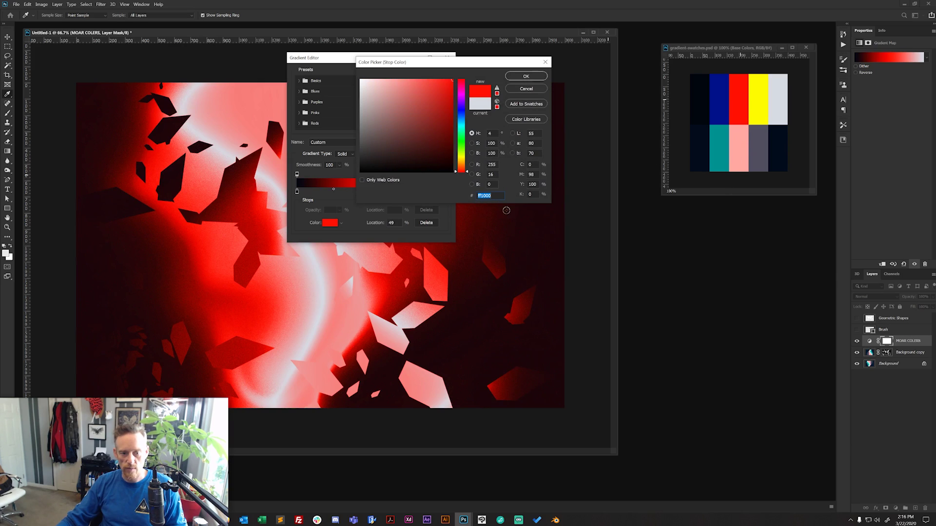
pyautogui.click(519, 80)
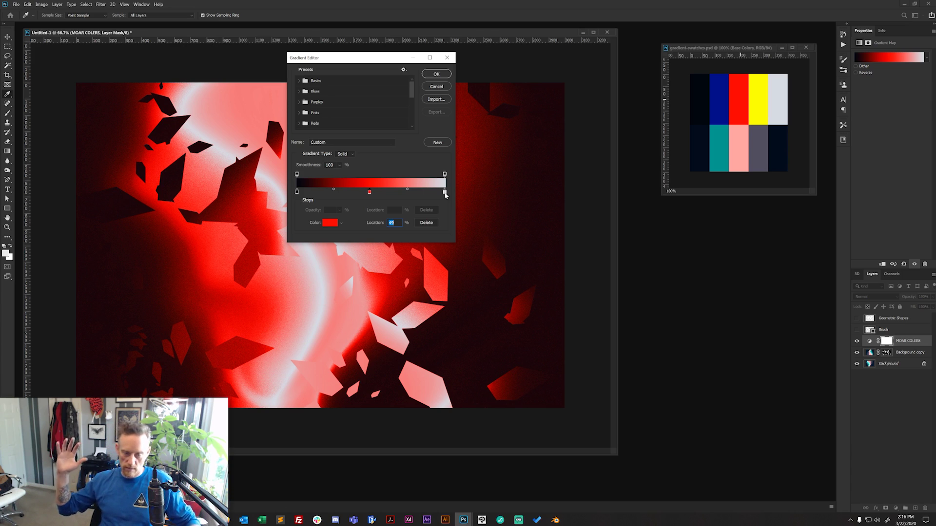
# - Add a dark blue stop at 25% and a swatch-yellow stop at 73%
pyautogui.click(334, 193)
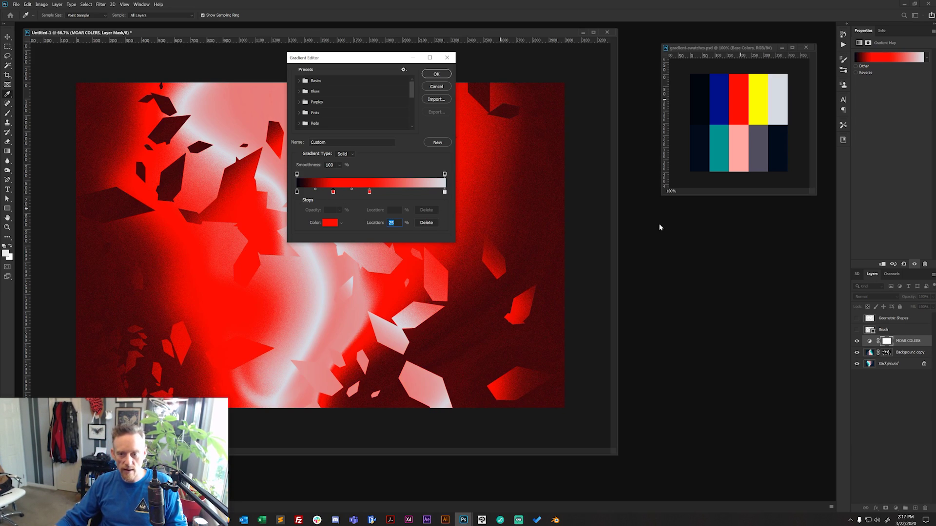
pyautogui.click(724, 94)
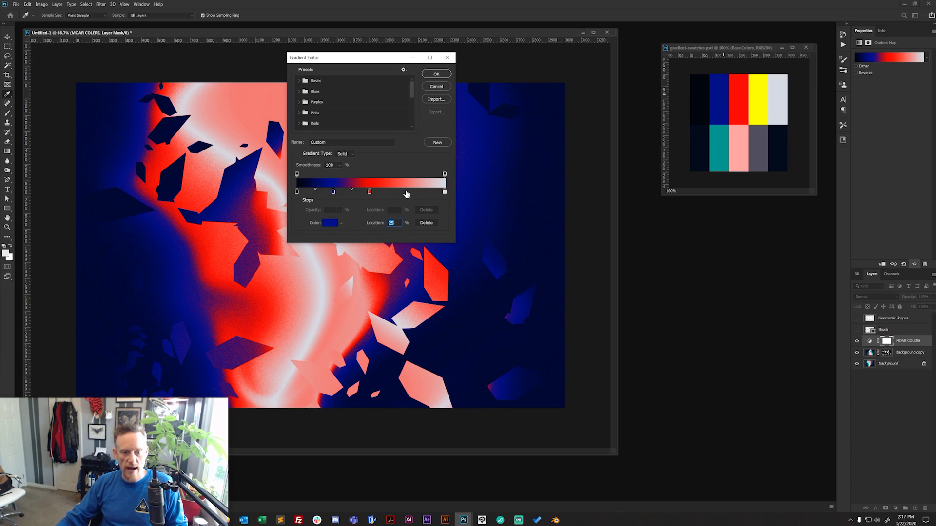
pyautogui.click(407, 193)
pyautogui.click(330, 222)
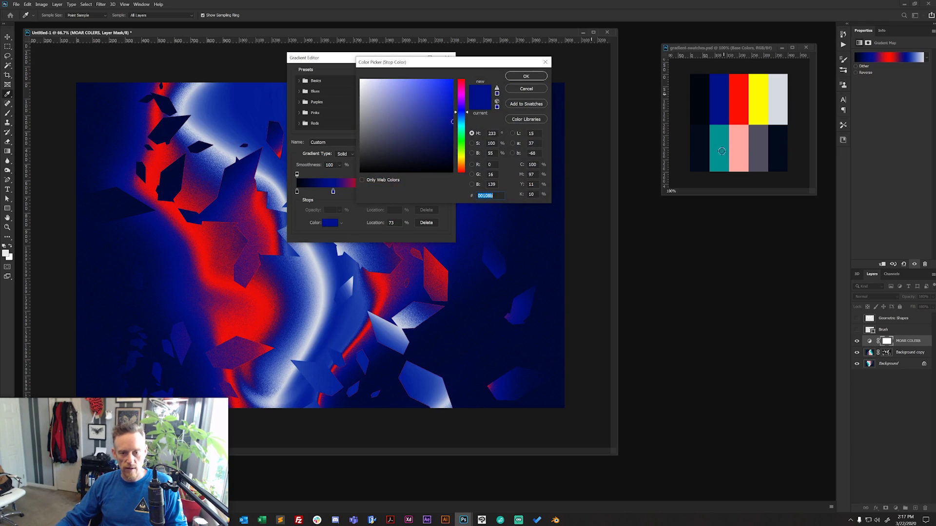
pyautogui.click(759, 90)
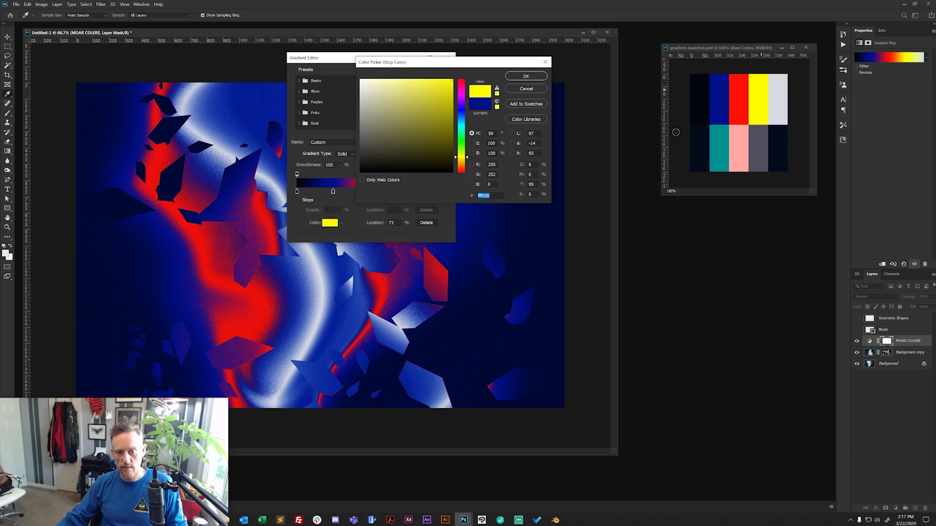
pyautogui.click(526, 76)
# - Nudge the yellow and blue stops slightly right and accept the edited gradient
pyautogui.moveTo(369, 60); pyautogui.dragTo(530, 89)
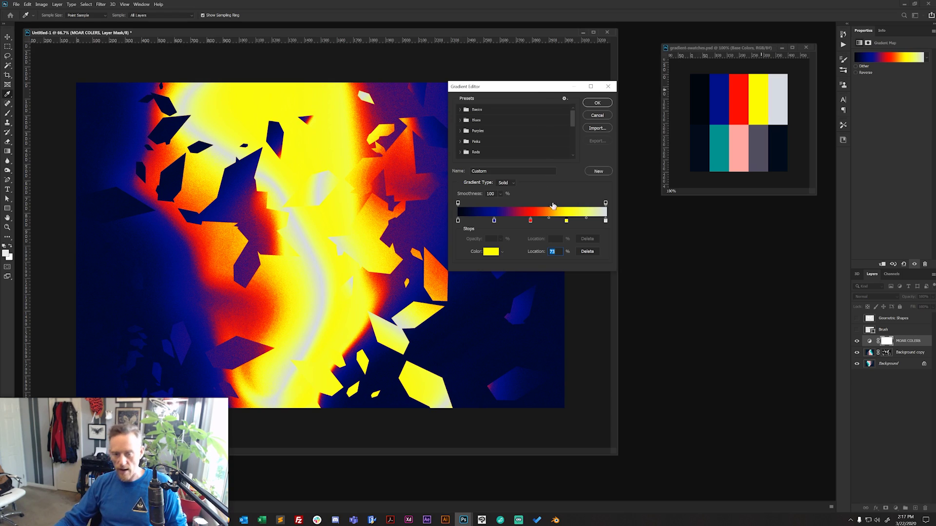
pyautogui.moveTo(567, 221)
pyautogui.mouseDown()
pyautogui.moveTo(536, 223)
pyautogui.moveTo(577, 224)
pyautogui.mouseUp()
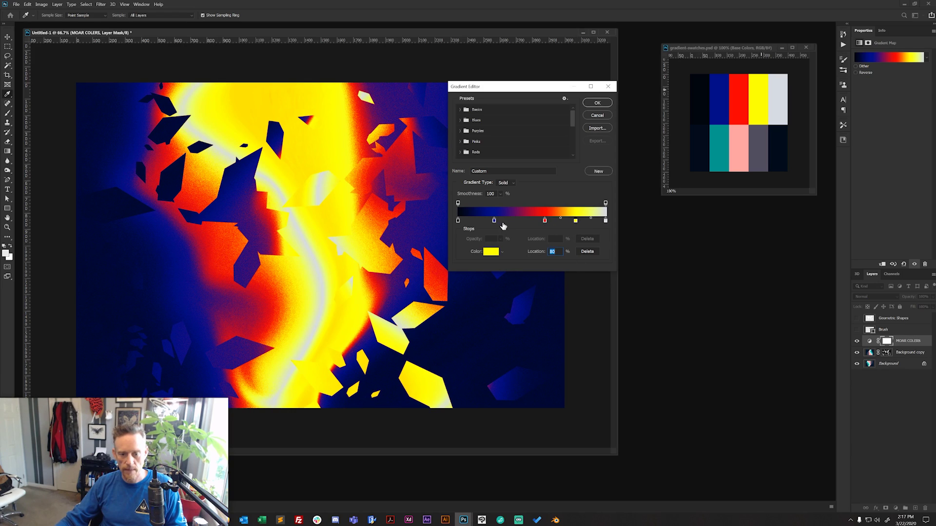
pyautogui.moveTo(494, 222); pyautogui.dragTo(496, 222)
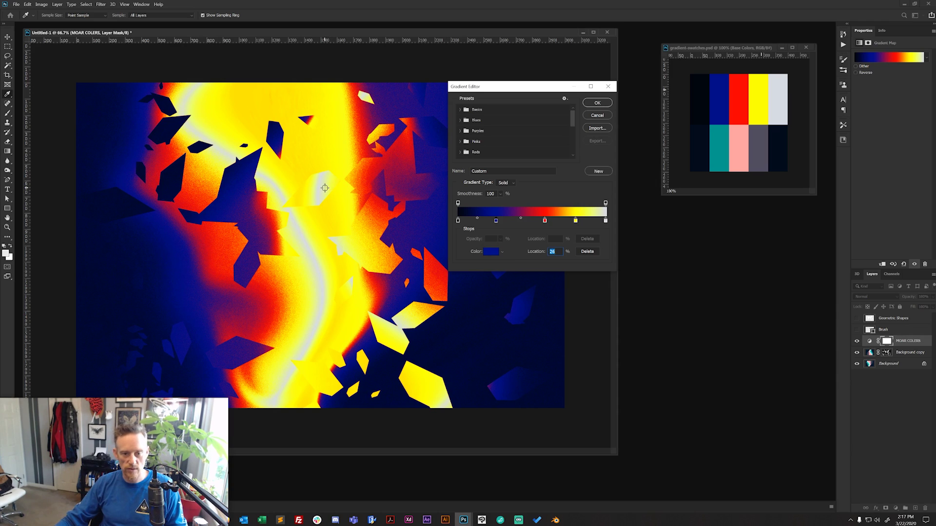
pyautogui.click(597, 102)
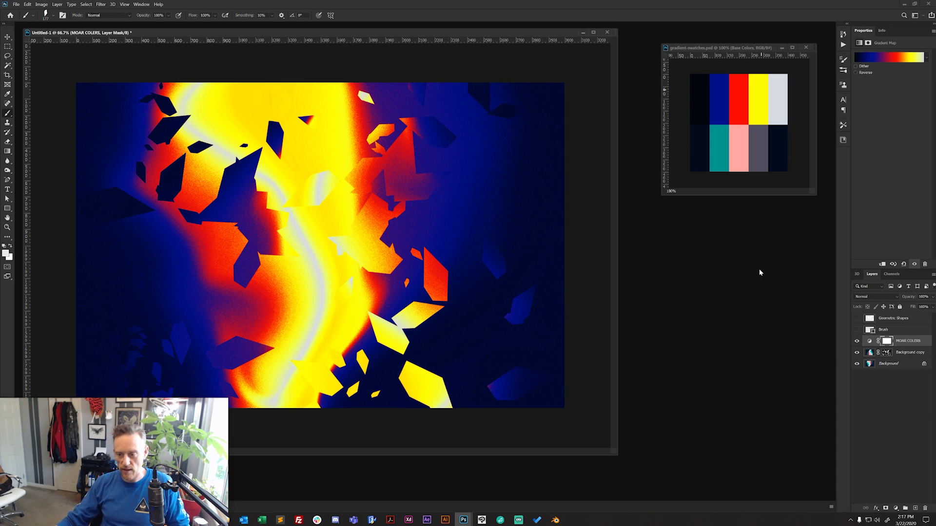
# - Set the MOAR COLERS layer to Lighten blend mode at 53% opacity
pyautogui.click(896, 297)
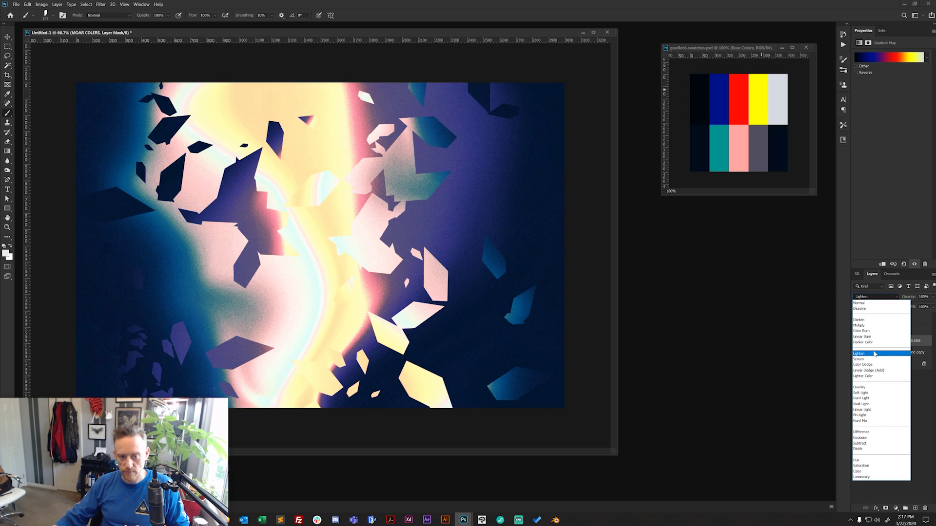
pyautogui.click(875, 354)
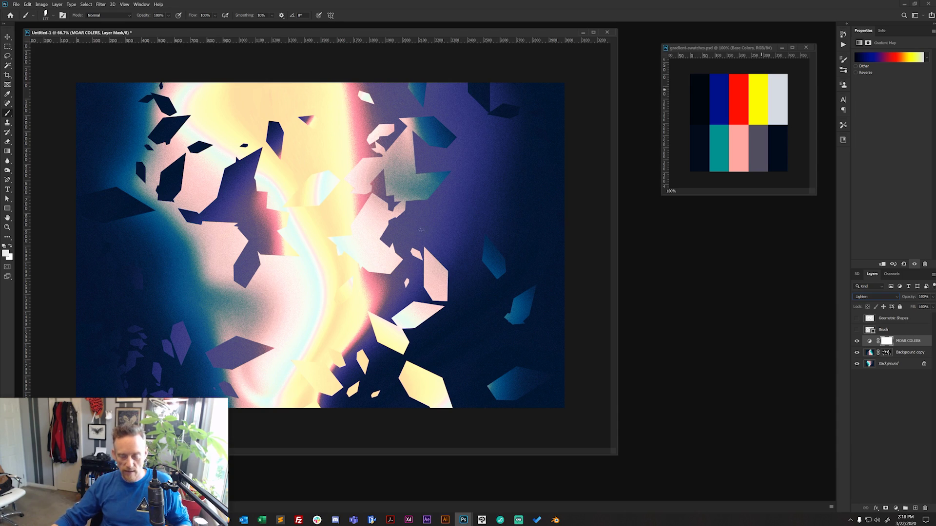
pyautogui.click(934, 297)
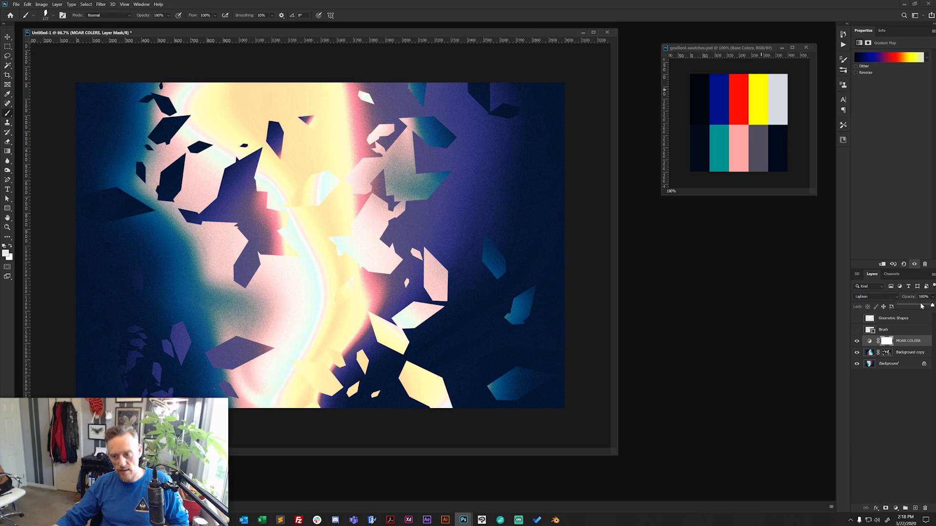
pyautogui.moveTo(929, 306); pyautogui.dragTo(918, 307)
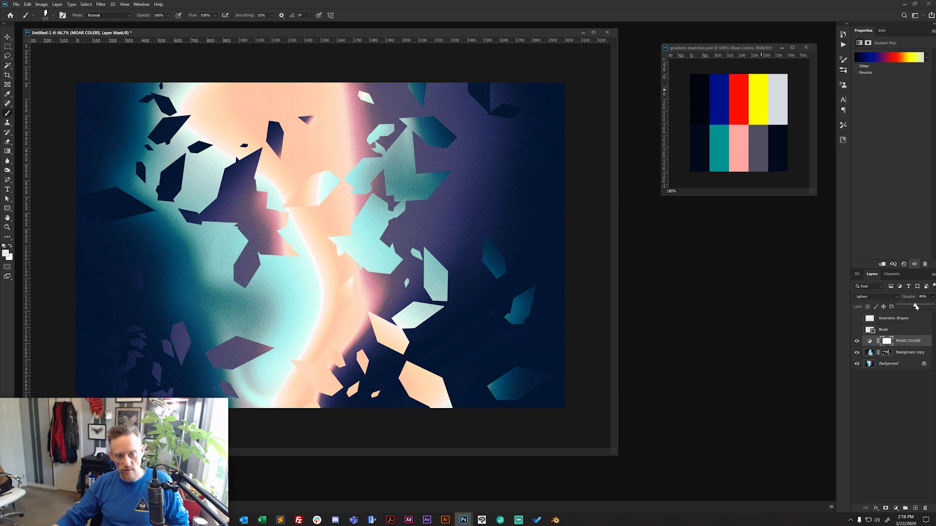
# - Toggle MOAR COLERS visibility repeatedly to compare, leaving it visible
pyautogui.click(929, 340)
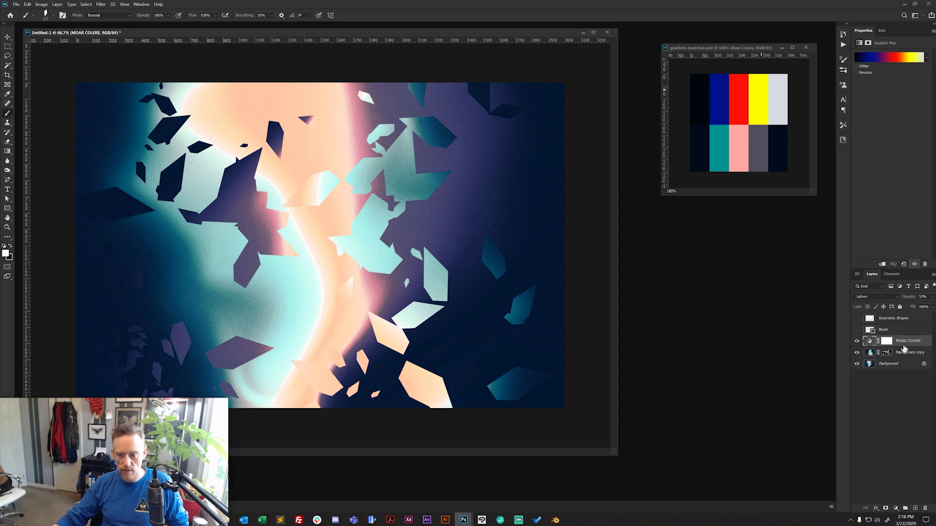
pyautogui.click(857, 342)
pyautogui.click(857, 342)
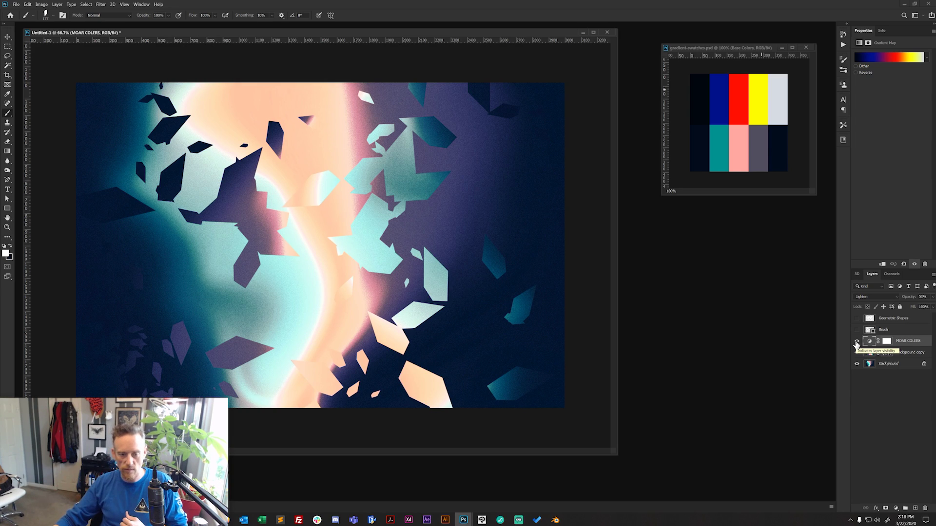
pyautogui.click(858, 342)
pyautogui.click(857, 342)
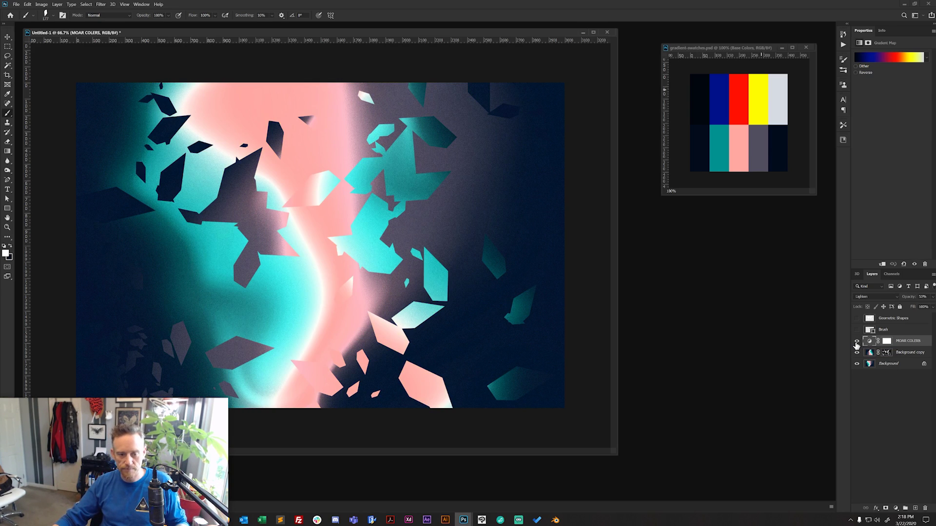
pyautogui.click(857, 342)
pyautogui.click(857, 342)
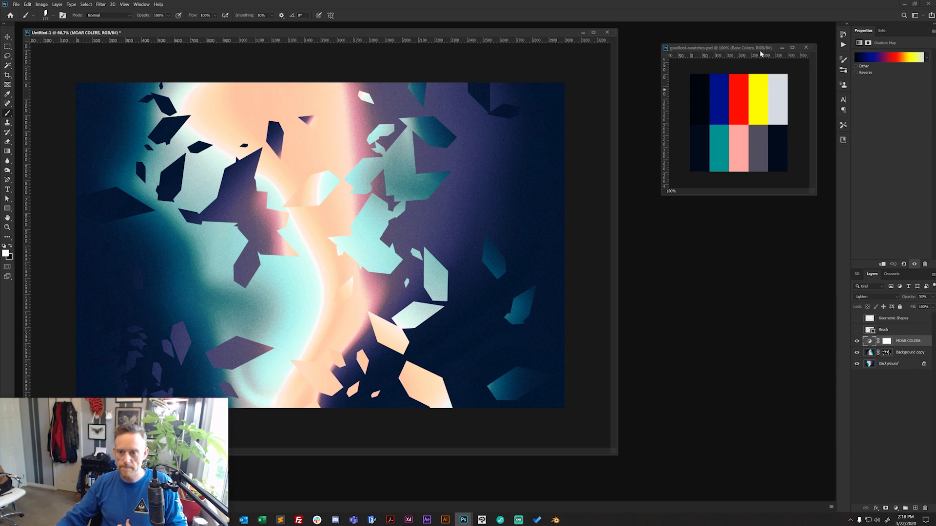
# - Make Untitled-1 active and switch MOAR COLERS to Color Dodge blend mode
pyautogui.moveTo(761, 53); pyautogui.dragTo(749, 99)
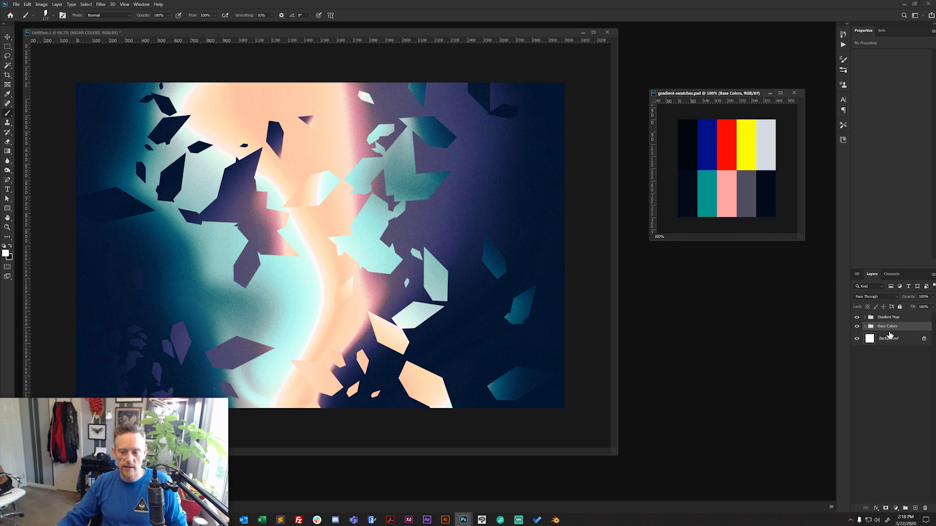
pyautogui.click(472, 44)
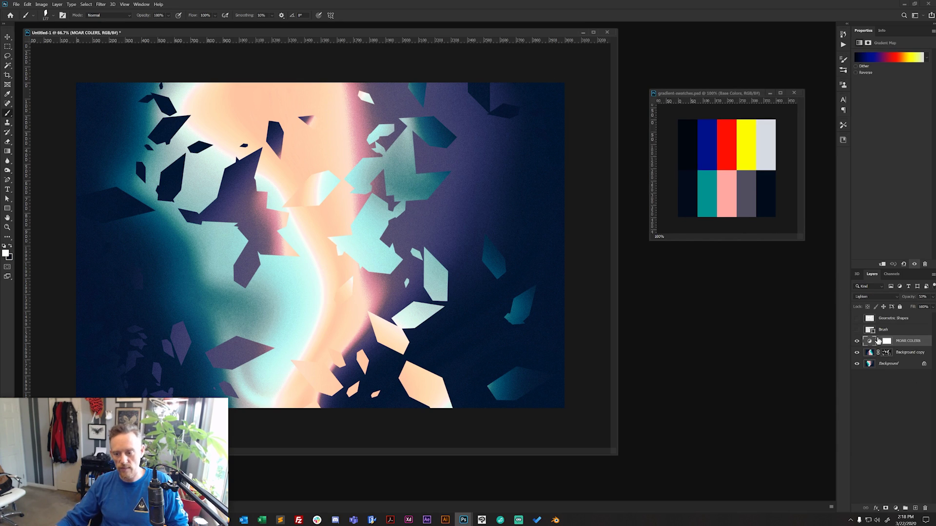
pyautogui.click(897, 297)
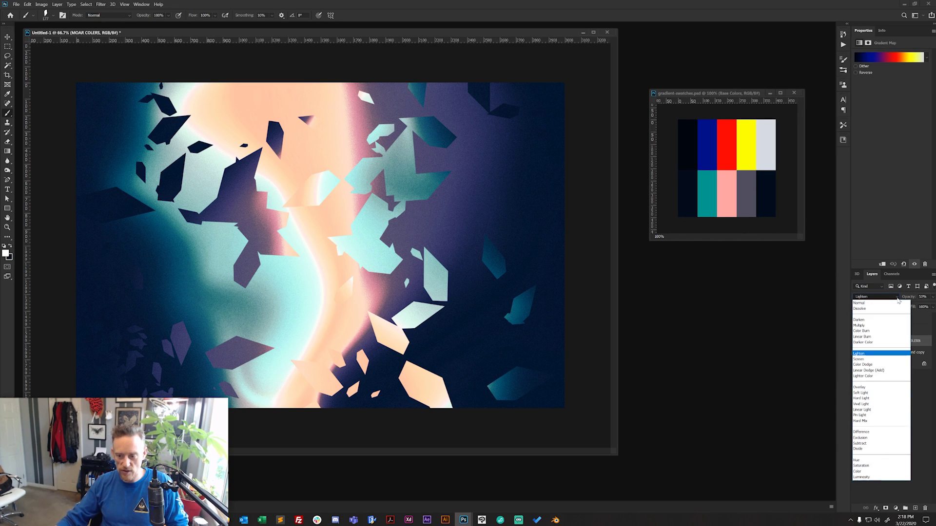
pyautogui.click(866, 365)
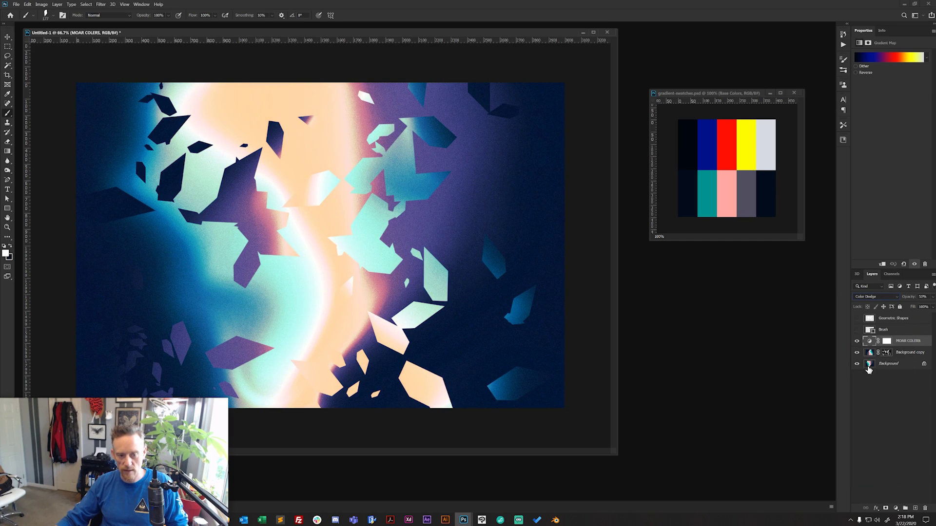
# - Set the layer opacity to 65% in Color Dodge and minimize the swatches document
pyautogui.click(932, 296)
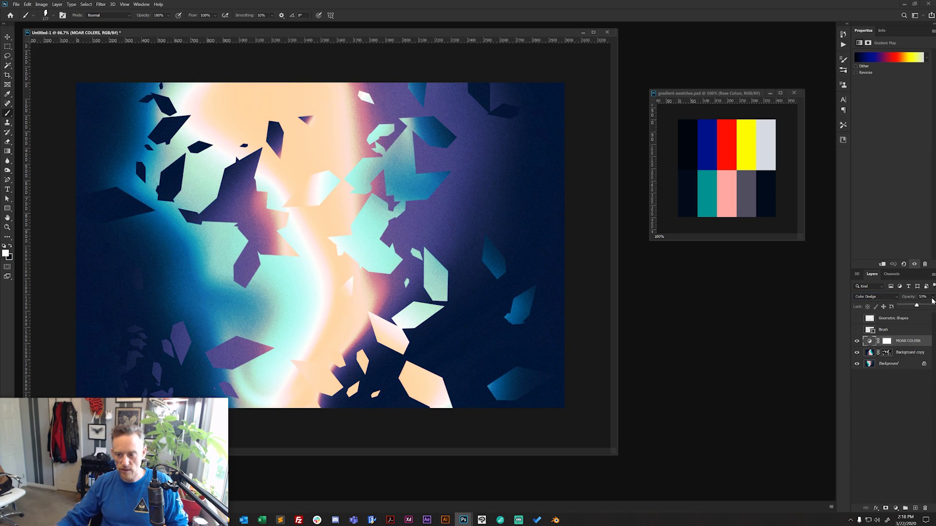
pyautogui.moveTo(915, 304)
pyautogui.mouseDown()
pyautogui.moveTo(933, 305)
pyautogui.moveTo(924, 307)
pyautogui.mouseUp()
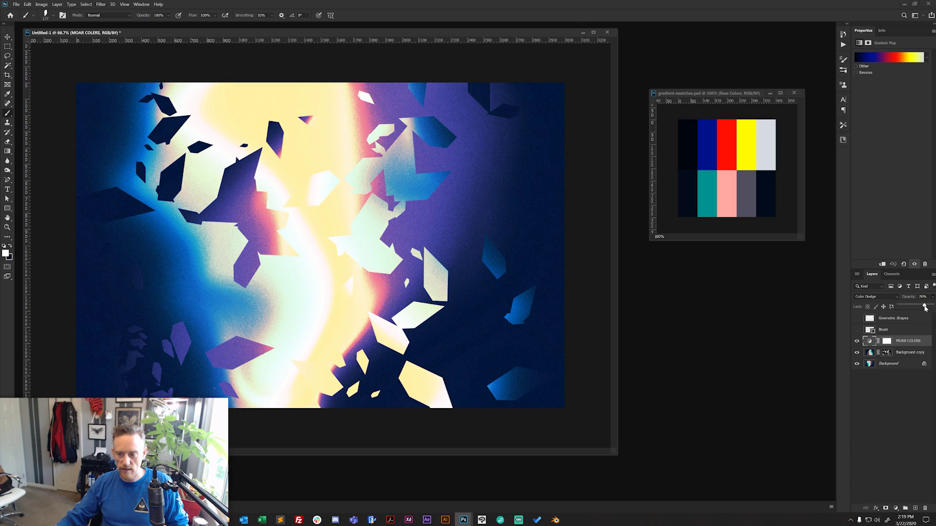
pyautogui.click(895, 297)
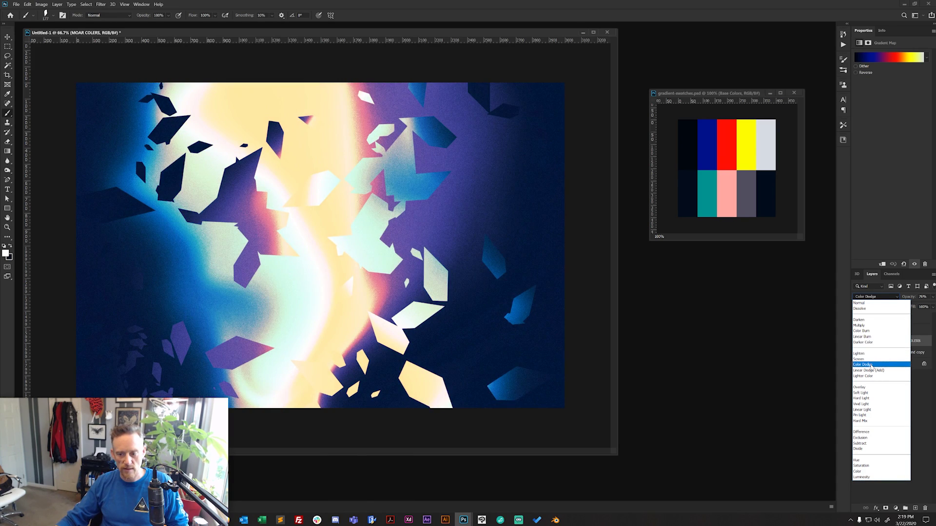
pyautogui.click(871, 365)
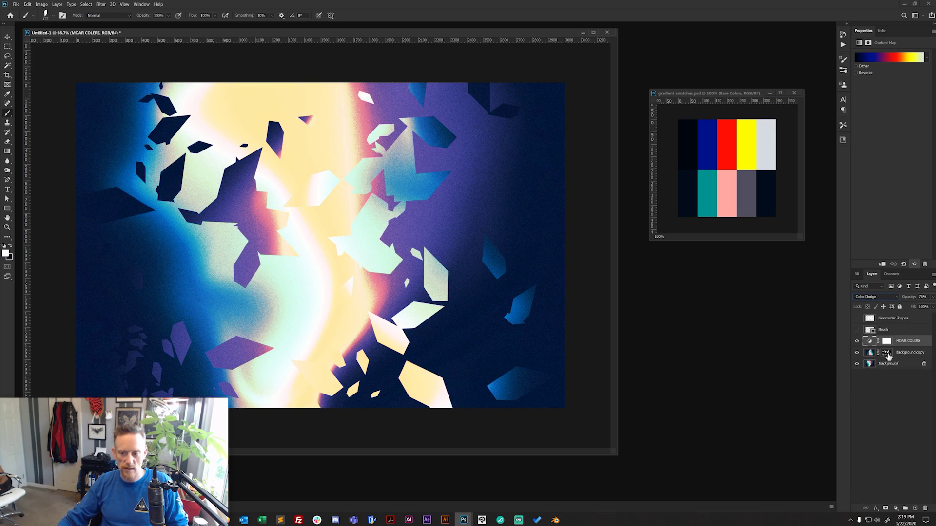
pyautogui.click(923, 296)
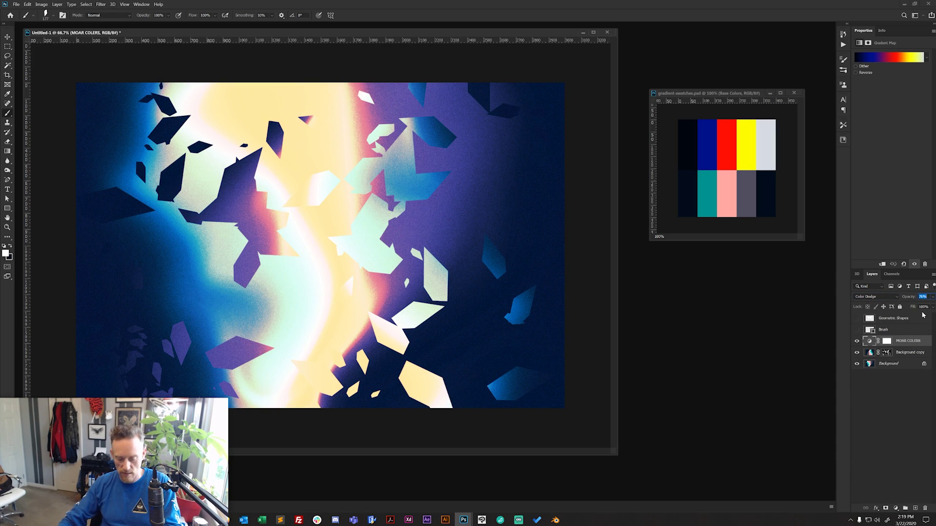
pyautogui.write('65')
pyautogui.press('Tab')
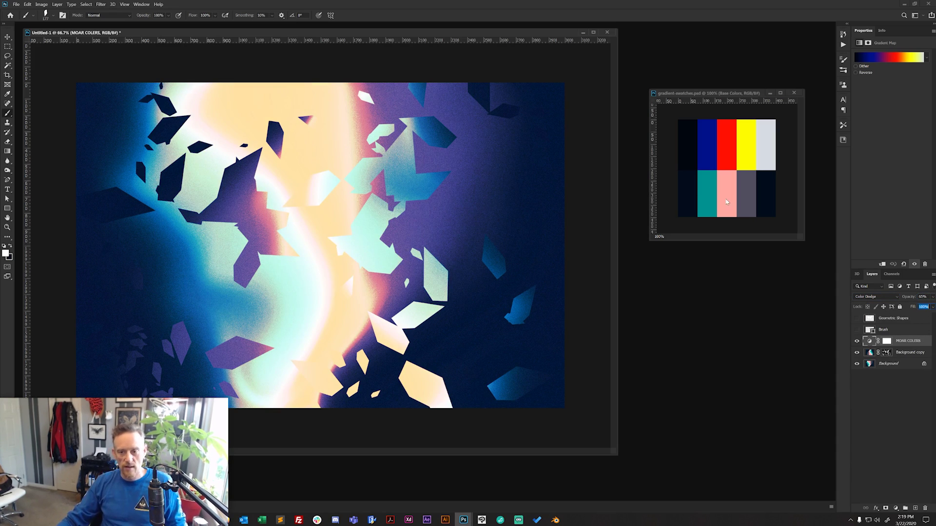
pyautogui.click(770, 93)
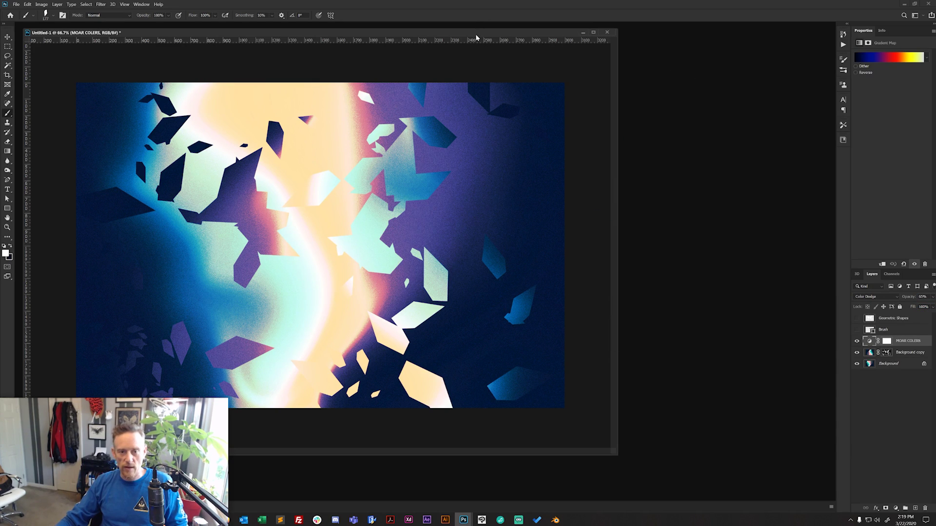
# - Move the Untitled-1 window toward the centre, then briefly show and re-hide Geometric Shapes
pyautogui.moveTo(476, 35); pyautogui.dragTo(588, 47)
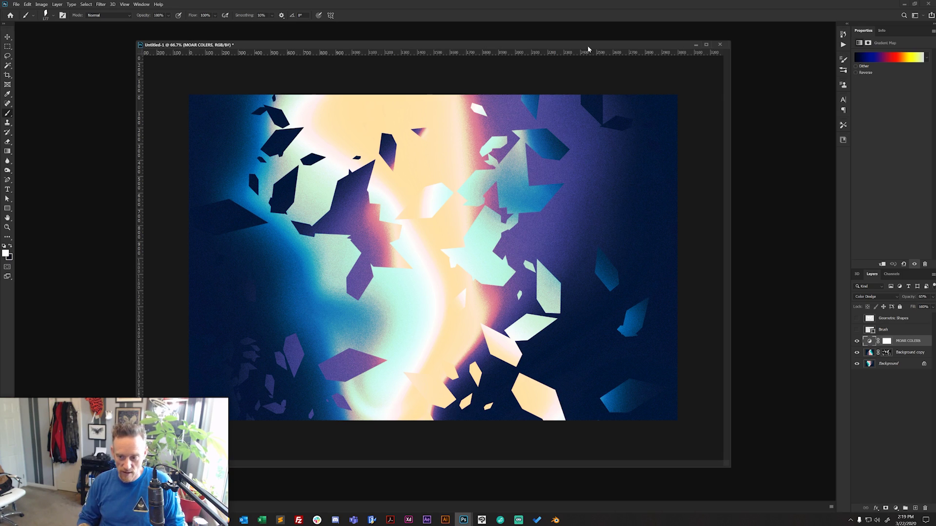
pyautogui.click(858, 319)
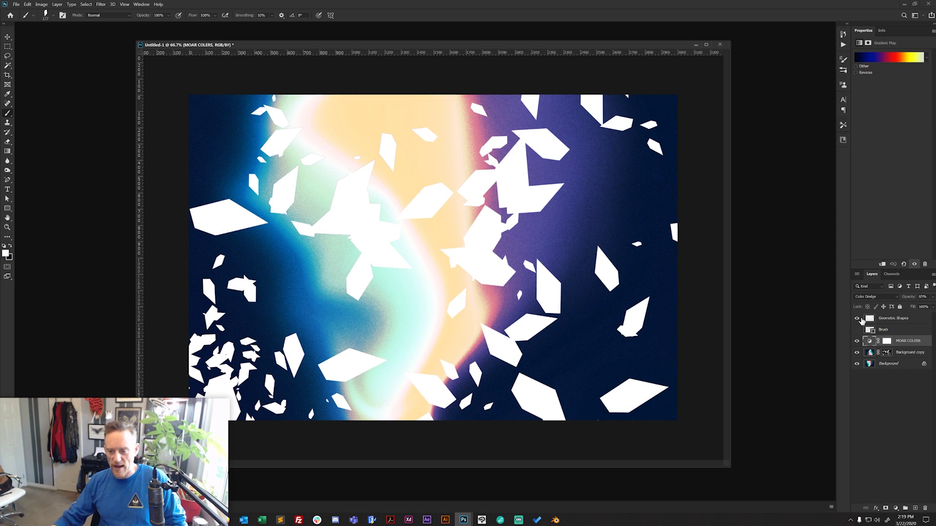
pyautogui.click(857, 318)
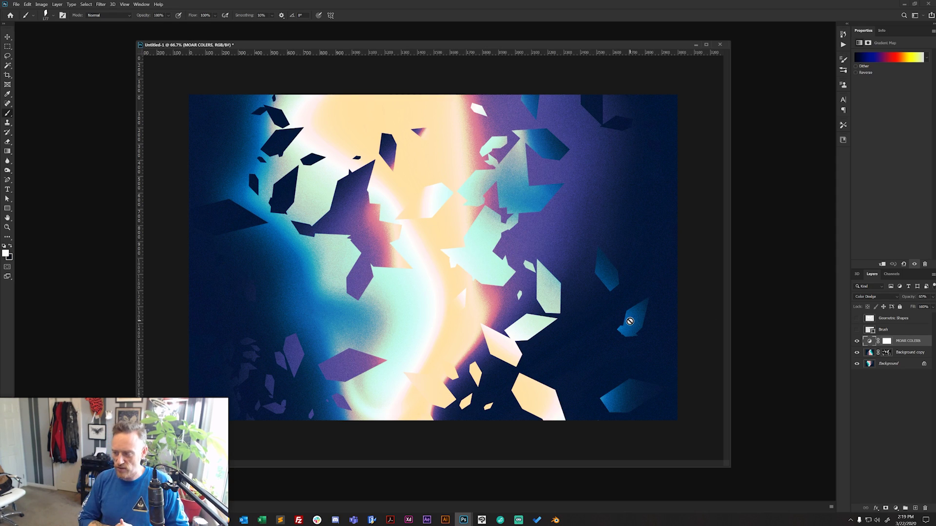